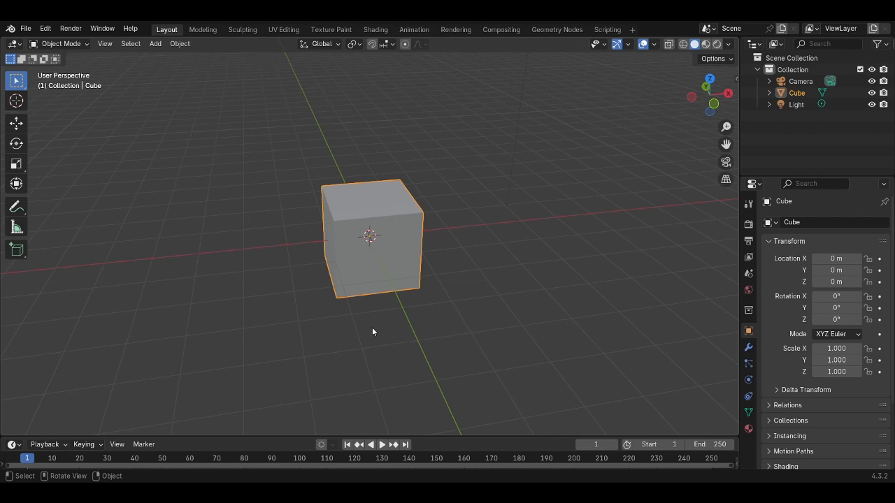
middle_click_drag(478, 343, 495, 304)
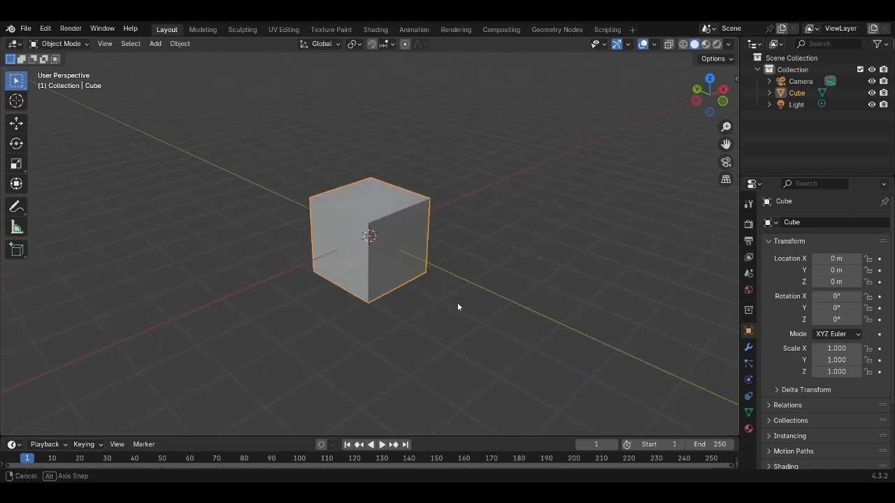
middle_click_drag(457, 302, 345, 258)
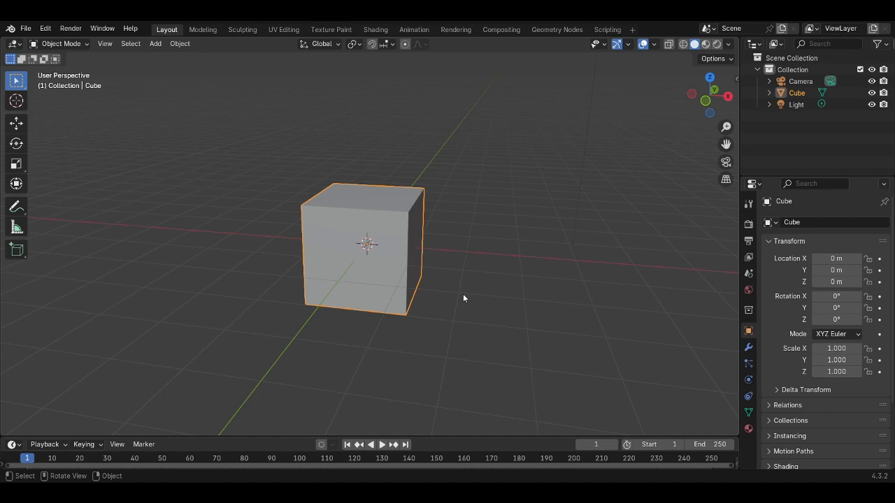
middle_click_drag(440, 302, 497, 310)
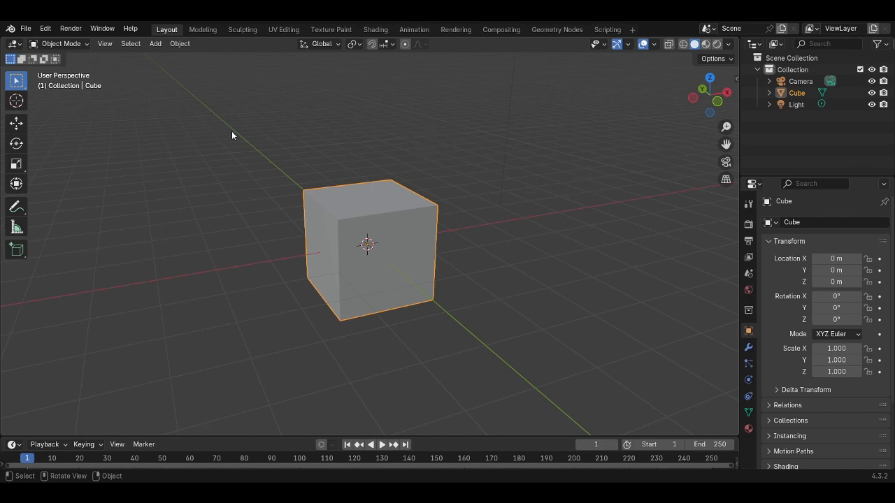
middle_click_drag(285, 193, 495, 217)
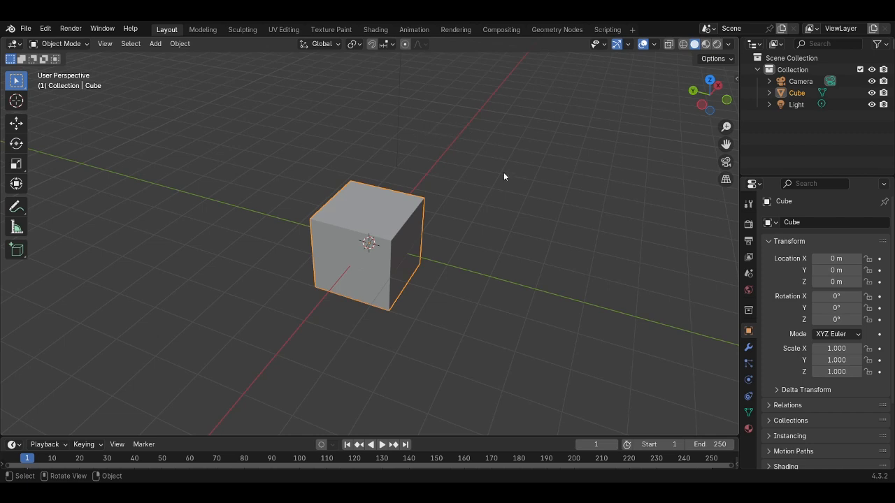
left_click(25, 29)
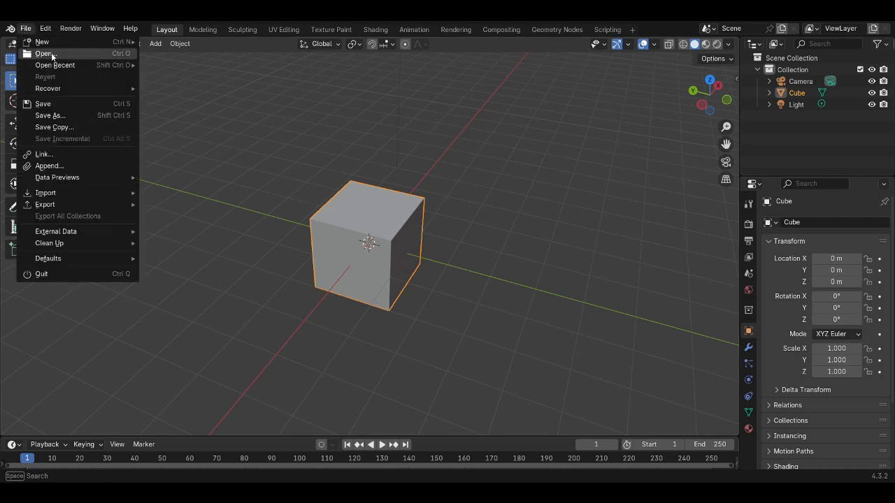
mouse_move(52, 44)
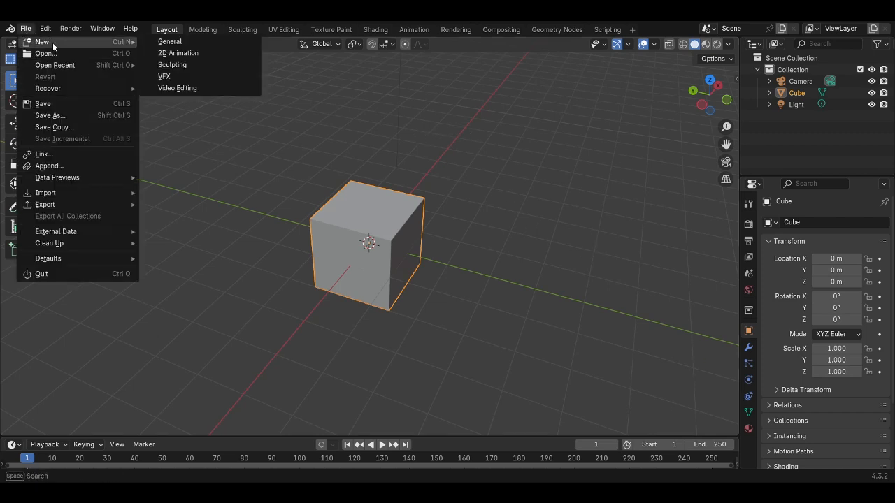
left_click(178, 43)
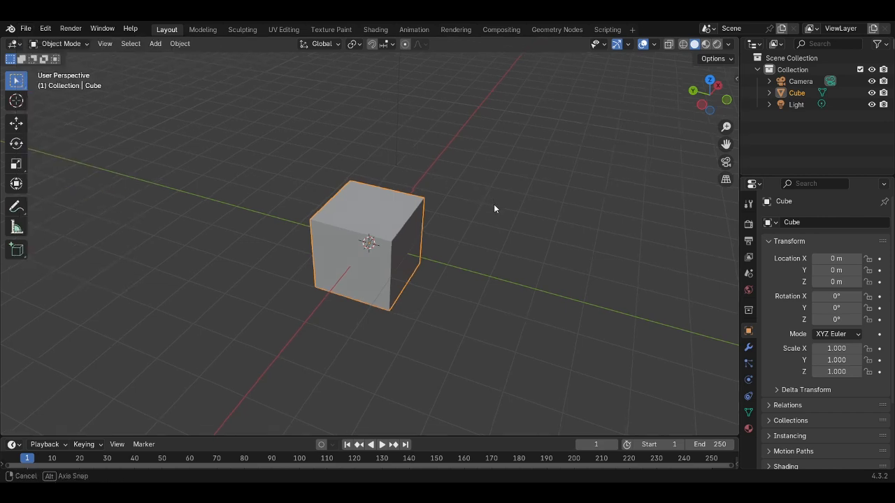
Examine the default cube from several sides and distances by orbiting, zooming and panning around it
middle_click_drag(494, 205, 486, 178)
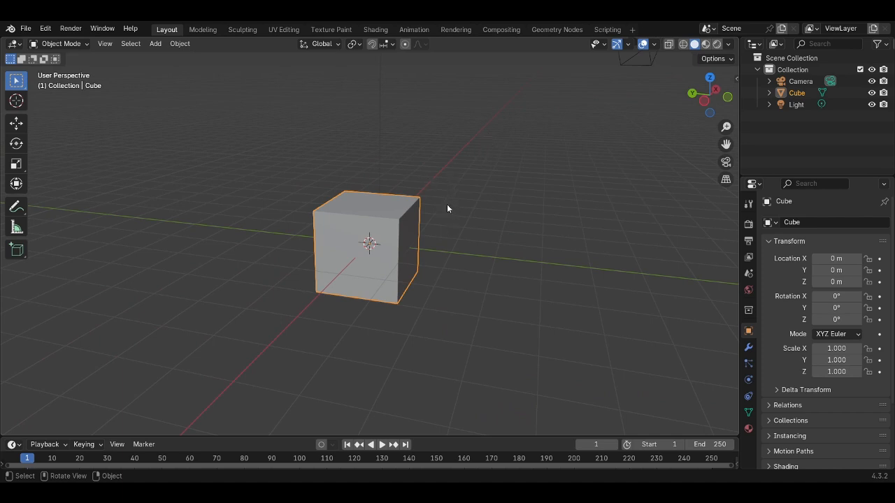
middle_click_drag(240, 200, 393, 202)
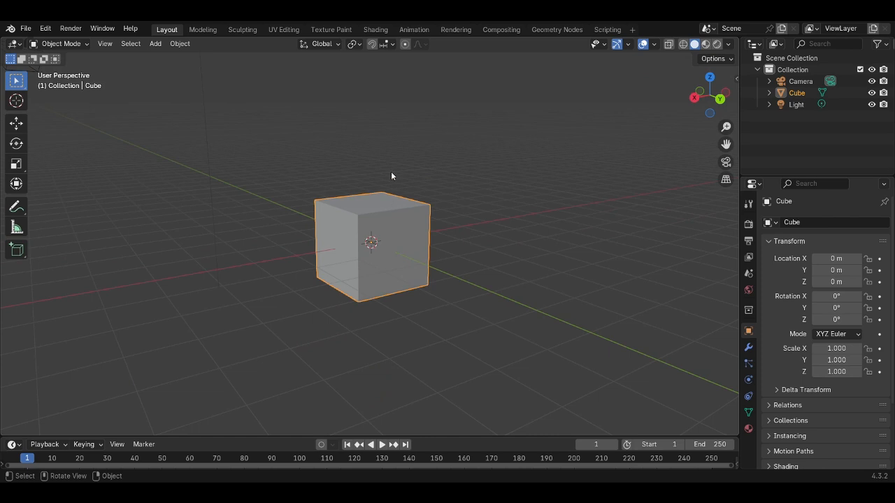
middle_click_drag(290, 239, 338, 234)
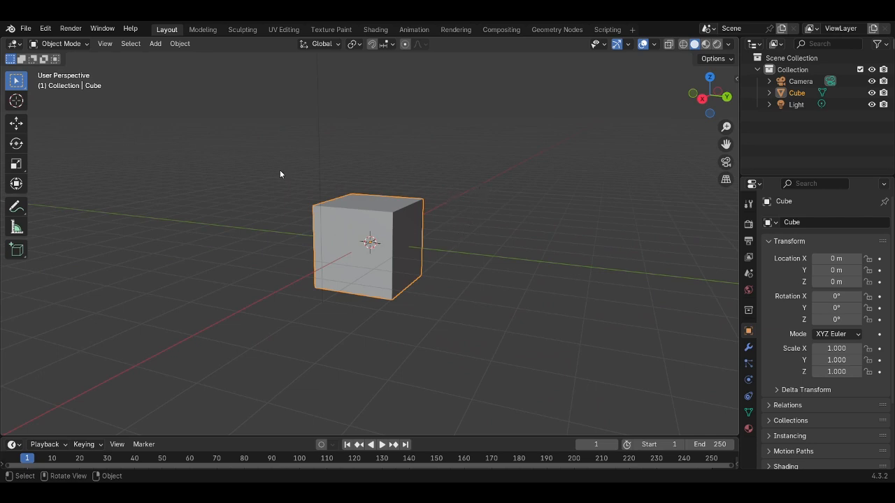
middle_click_drag(281, 174, 463, 140)
left_click_drag(708, 97, 519, 174)
scroll(437, 217, "up", 2)
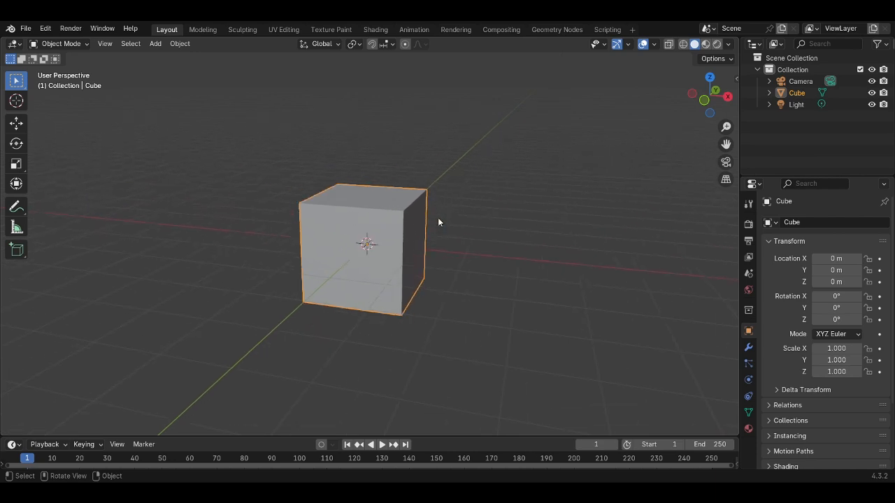
scroll(438, 219, "down", 4)
scroll(438, 219, "up", 3)
scroll(438, 219, "down", 2)
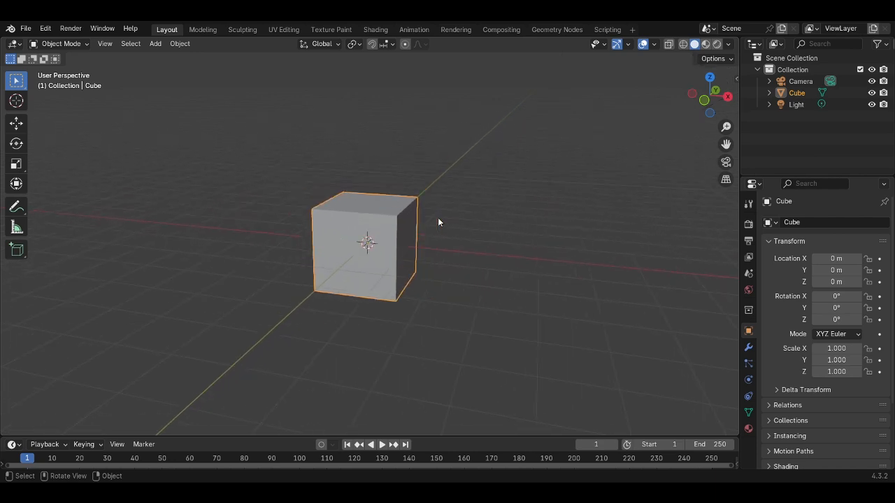
scroll(453, 238, "down", 3)
scroll(453, 238, "up", 3)
middle_click_drag(455, 239, 480, 234)
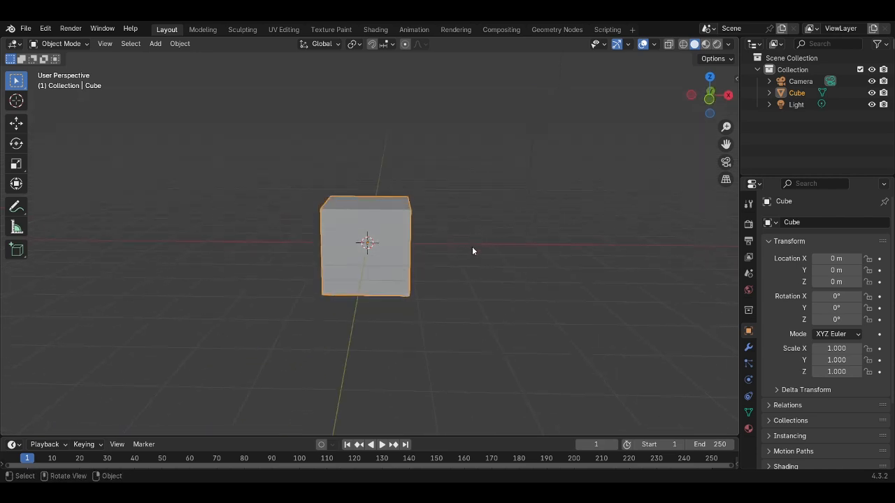
middle_click_drag(420, 294, 415, 244, "shift")
middle_click_drag(486, 138, 501, 211, "shift")
scroll(504, 205, "down", 2)
scroll(482, 208, "up", 4)
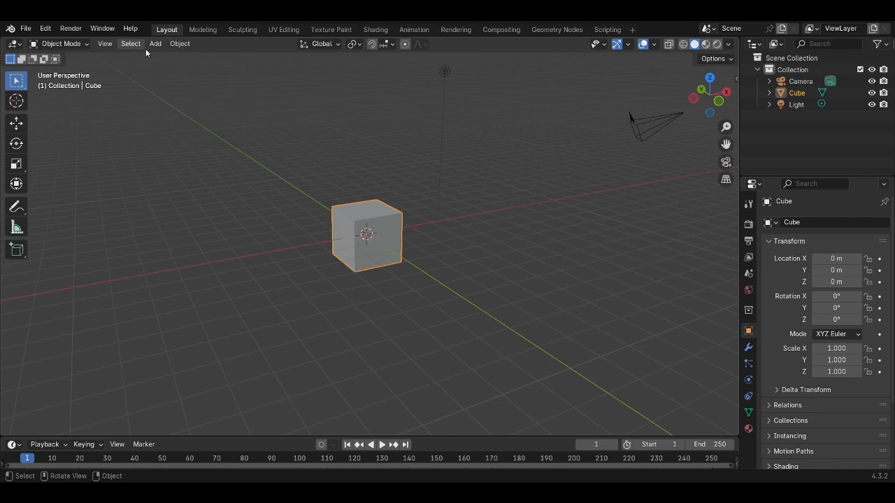
mouse_move(392, 180)
middle_mouse_down()
mouse_move(369, 183)
mouse_move(386, 179)
middle_mouse_up()
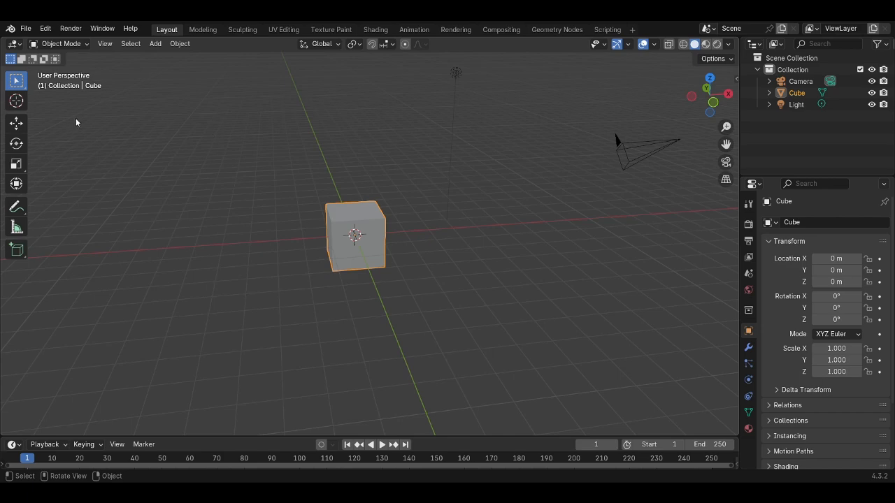
left_click(42, 28)
left_click(75, 177)
middle_click_drag(499, 170, 470, 168)
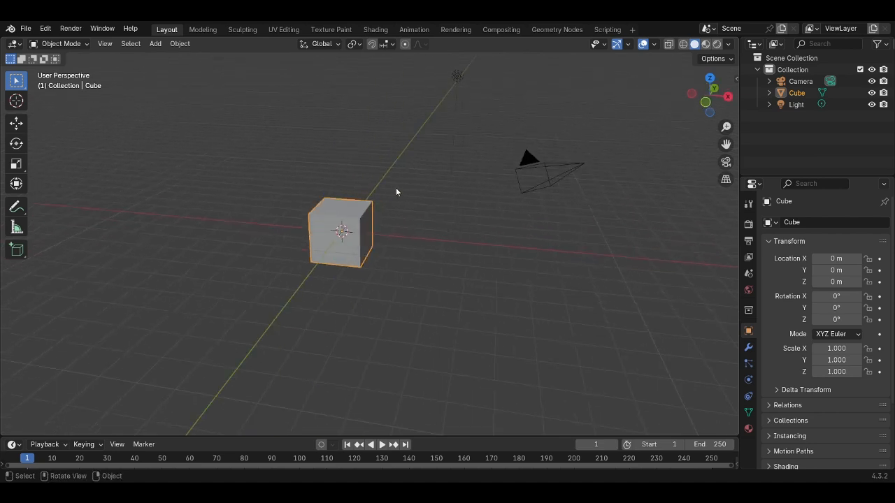
middle_click_drag(406, 187, 185, 205)
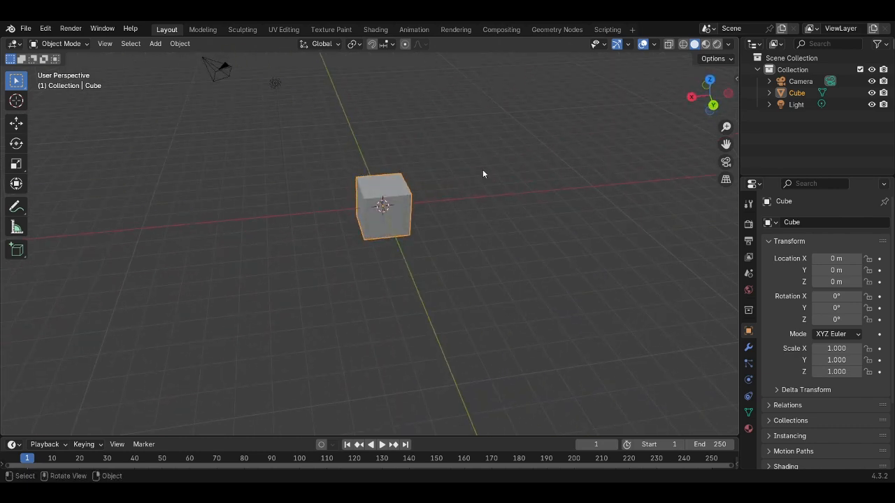
Examine the cube in the front, right, left, back, top and bottom preset views
key("KP_1")
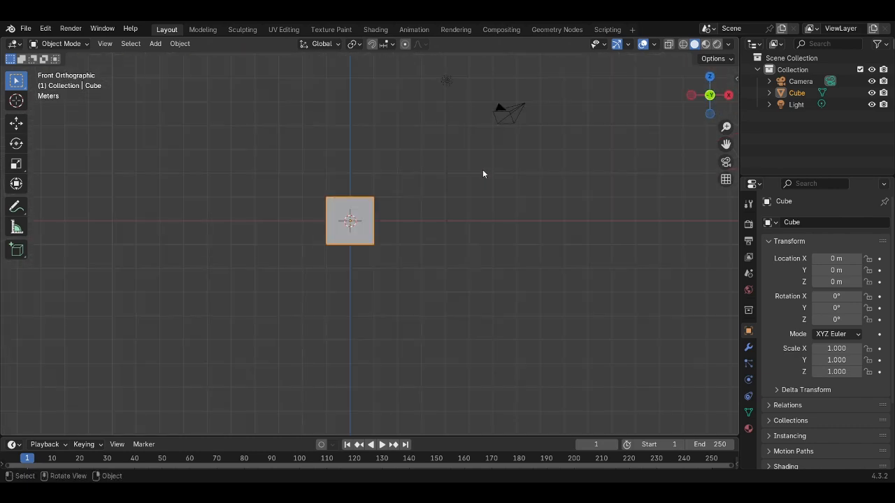
middle_click_drag(438, 168, 447, 209)
key("KP_1")
key("KP_3")
key("ctrl")
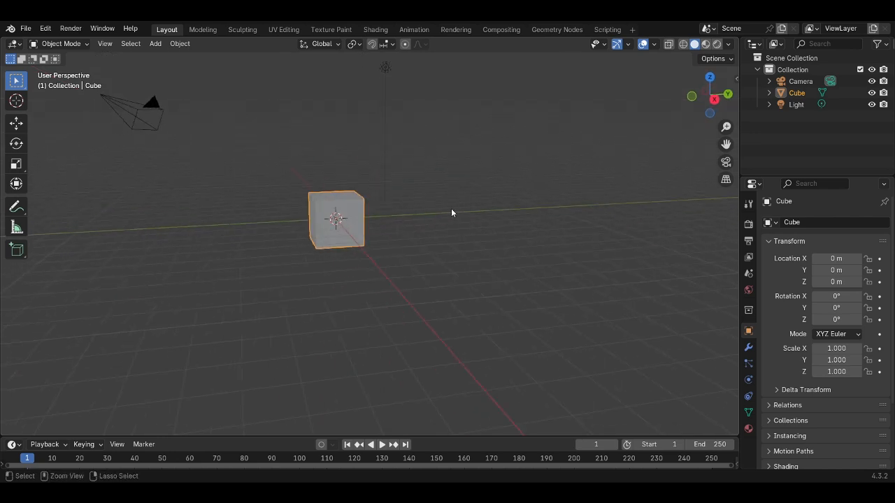
key("ctrl+KP_3")
key("ctrl+KP_1")
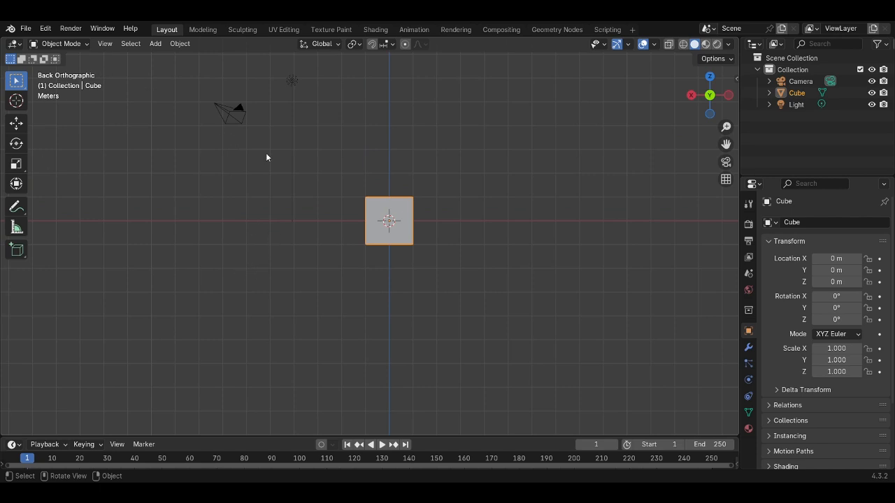
key("KP_1")
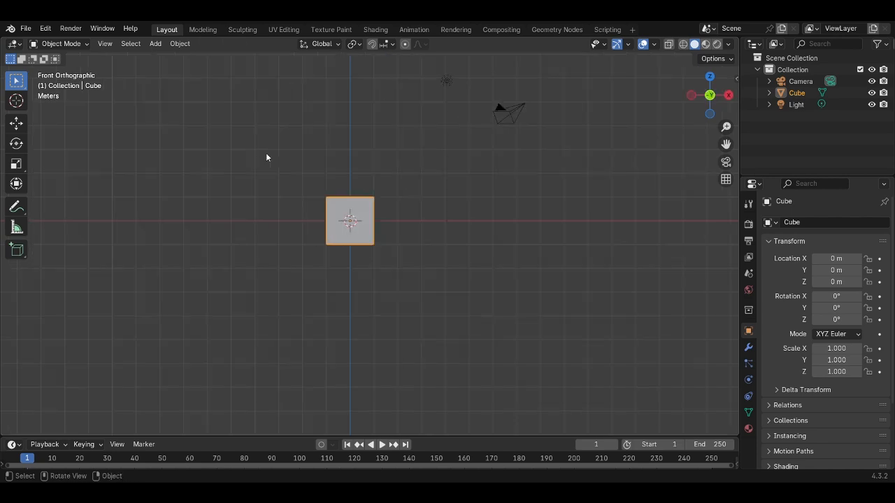
key("ctrl+KP_1")
middle_click_drag(263, 151, 505, 196)
key("KP_7")
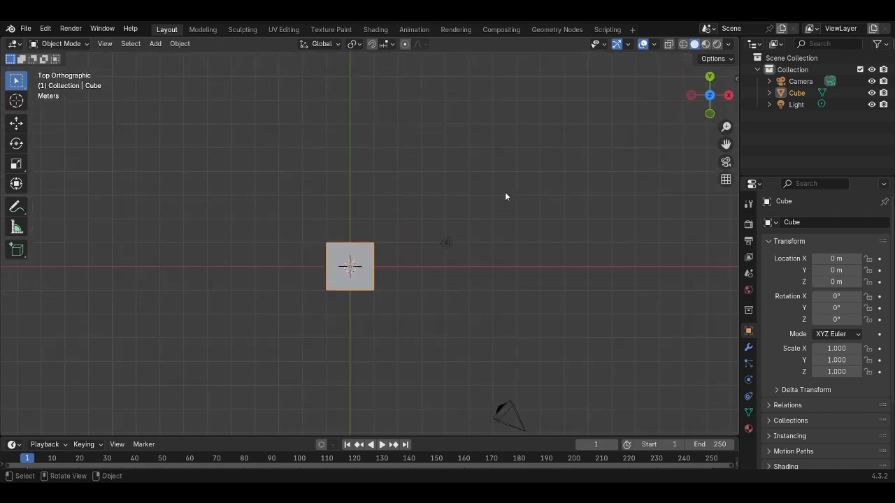
key("ctrl+KP_7")
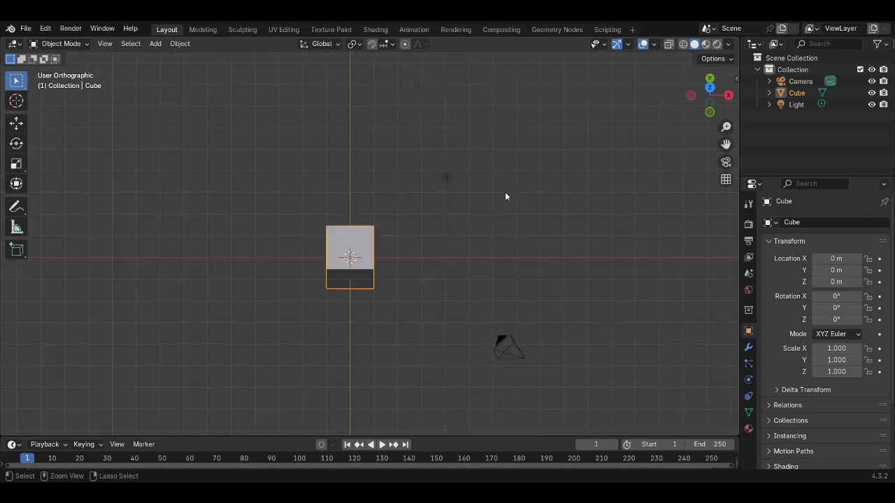
Return to a perspective view, deselect the cube and select it again
middle_click_drag(430, 131, 412, 259)
left_click(452, 258)
scroll(450, 258, "up", 3)
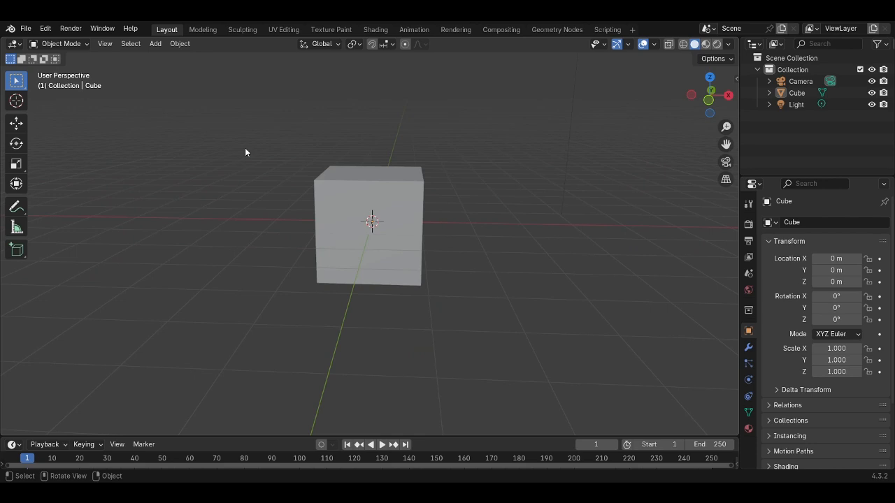
left_click(417, 190)
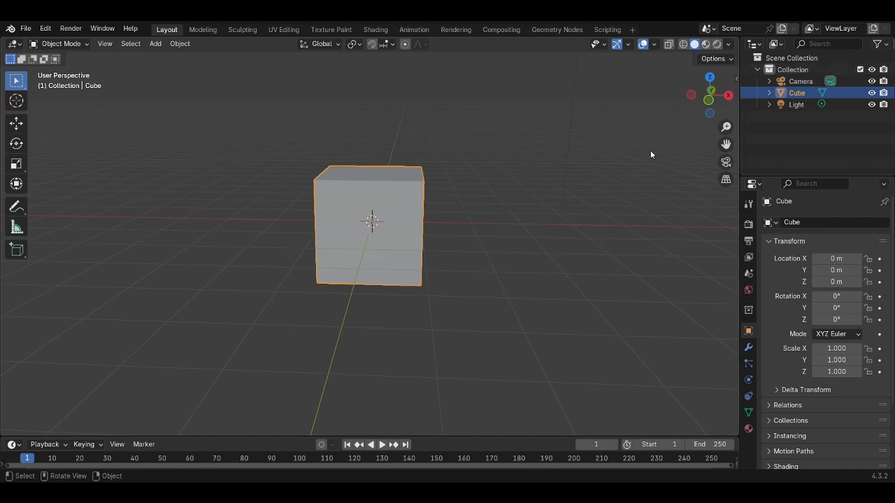
middle_click_drag(362, 225, 386, 196)
middle_click_drag(418, 246, 534, 243)
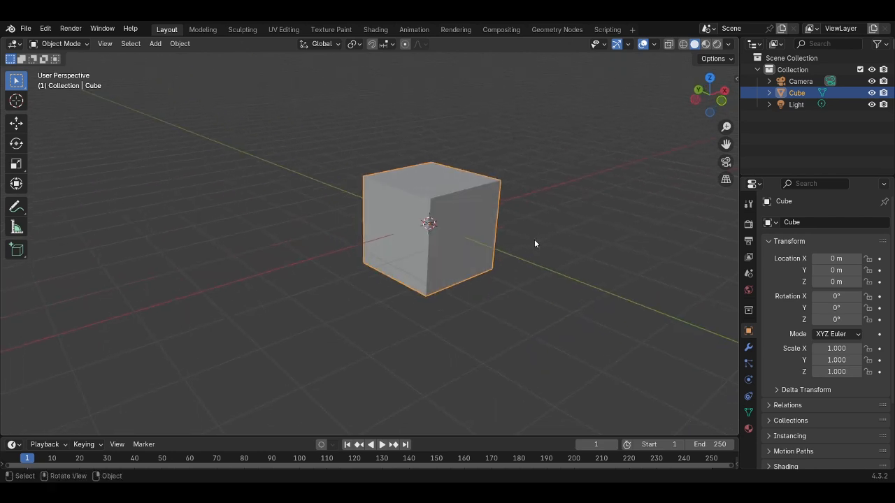
left_click(73, 45)
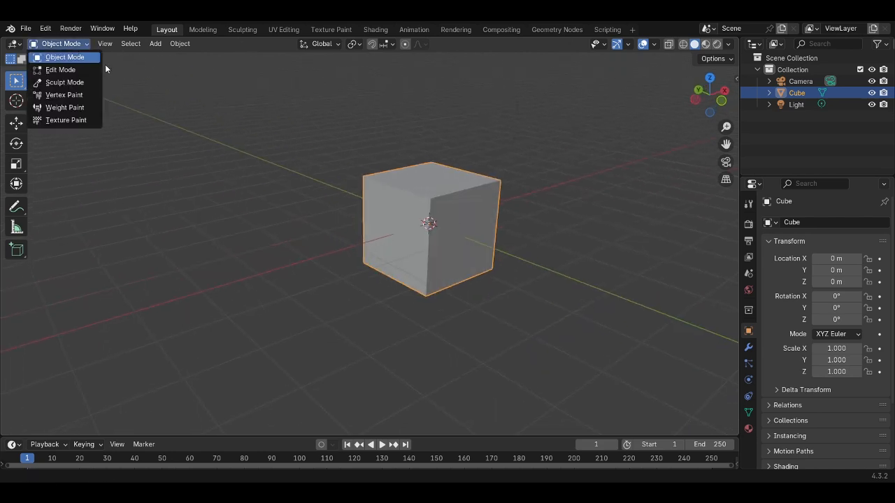
left_click(82, 44)
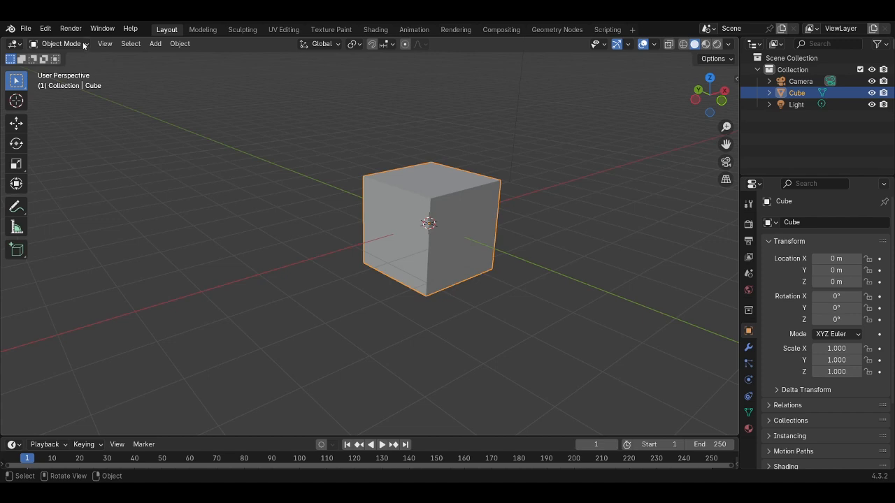
middle_click_drag(446, 163, 402, 171)
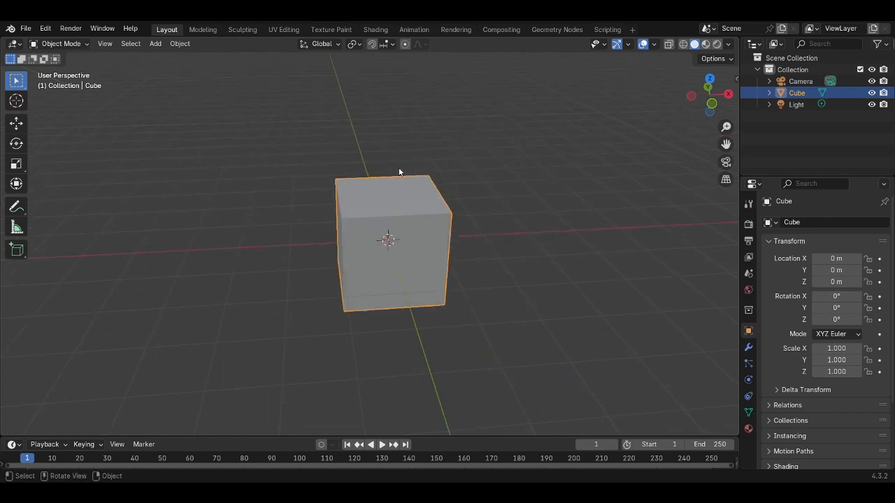
left_click(155, 44)
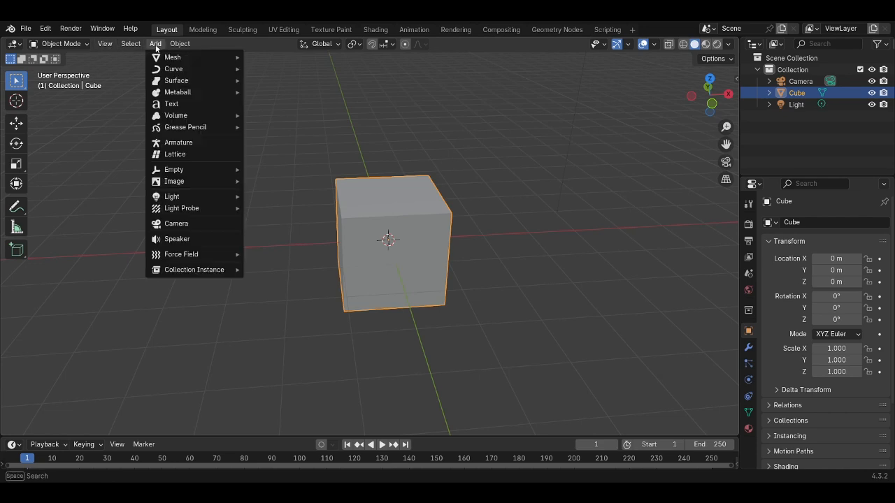
left_click(68, 42)
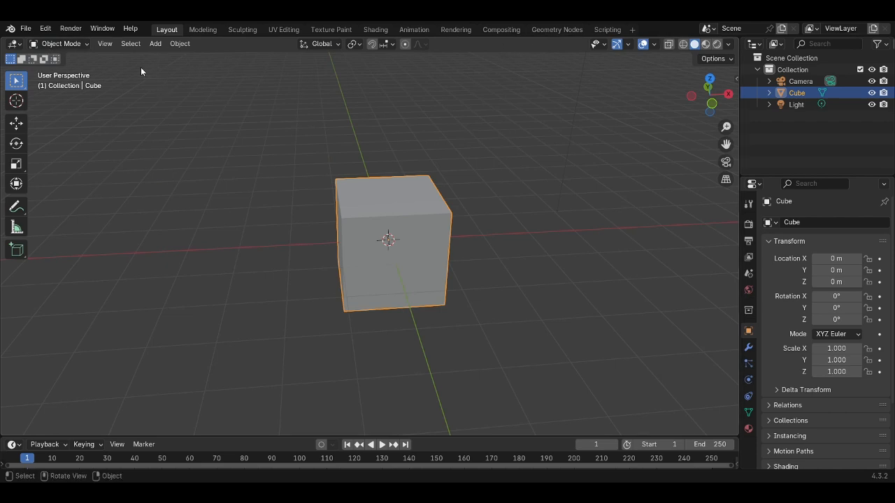
Switch the cube to Edit Mode and select only one of its upper corner vertices
left_click(77, 47)
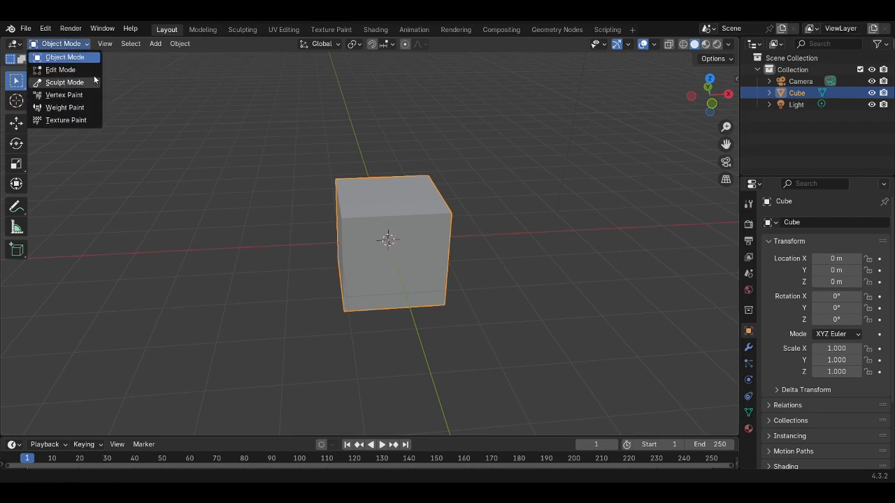
left_click(82, 68)
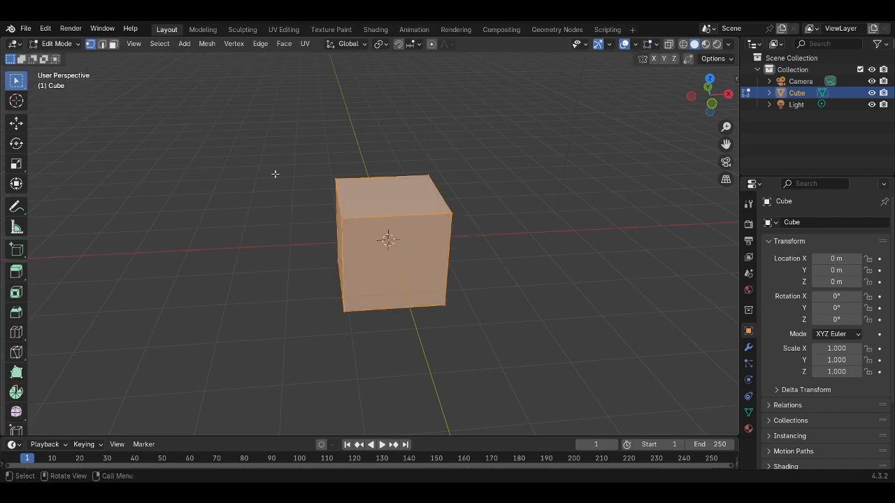
key("alt+a")
middle_click_drag(235, 161, 421, 210)
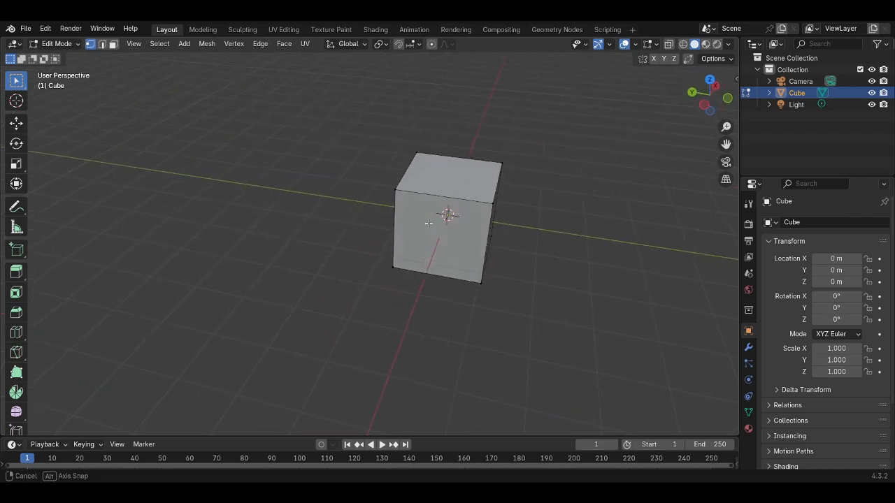
left_click(460, 193)
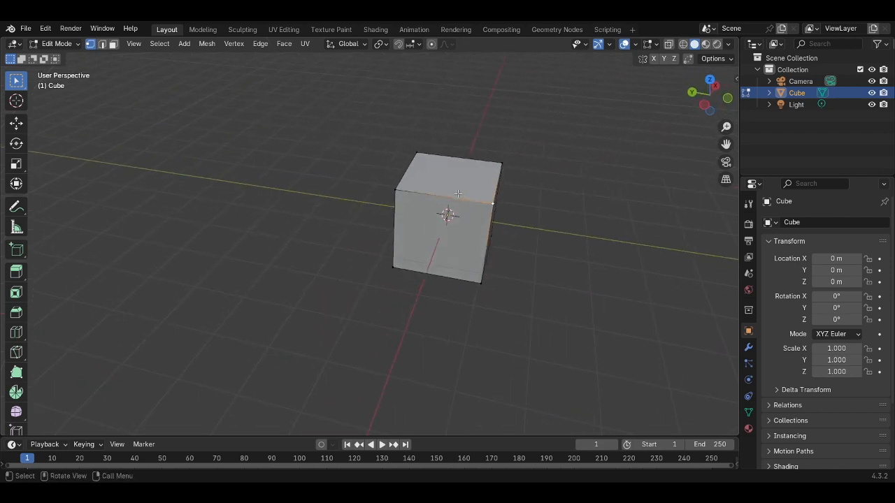
Hide the selected corner vertex of the cube and reveal the hidden geometry again
left_click(420, 164)
middle_click_drag(481, 172, 396, 163)
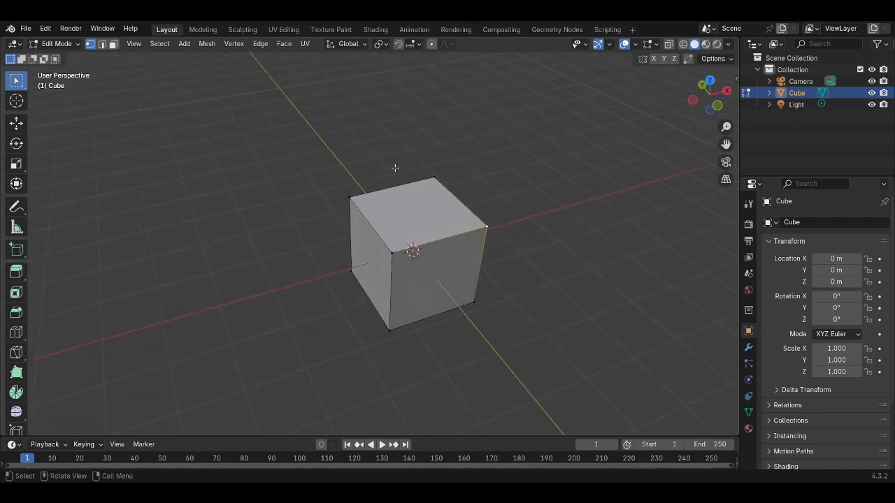
key("h")
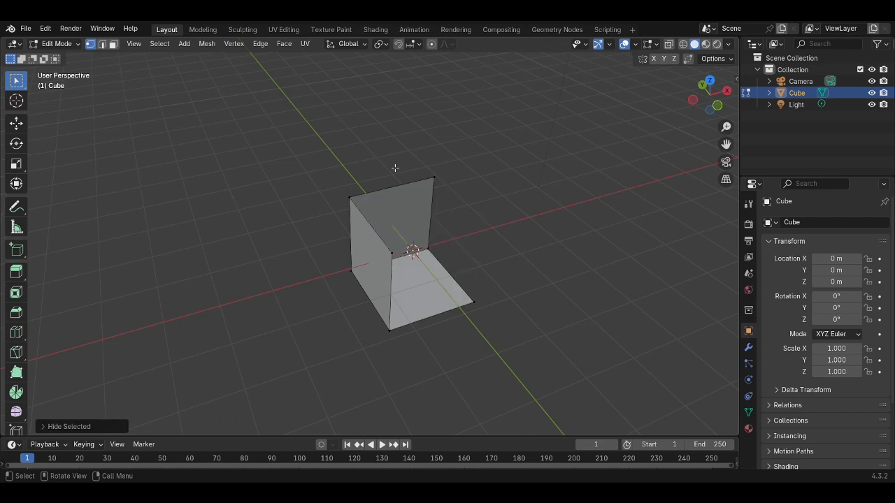
key("alt+h")
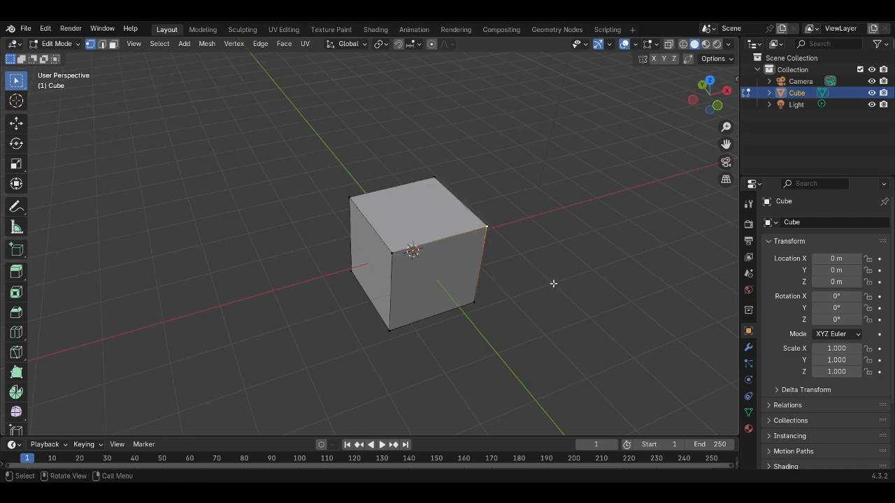
Switch the cube back to Object Mode, deselect it and select it again
left_click(49, 44)
left_click(57, 44)
left_click(60, 44)
left_click(86, 58)
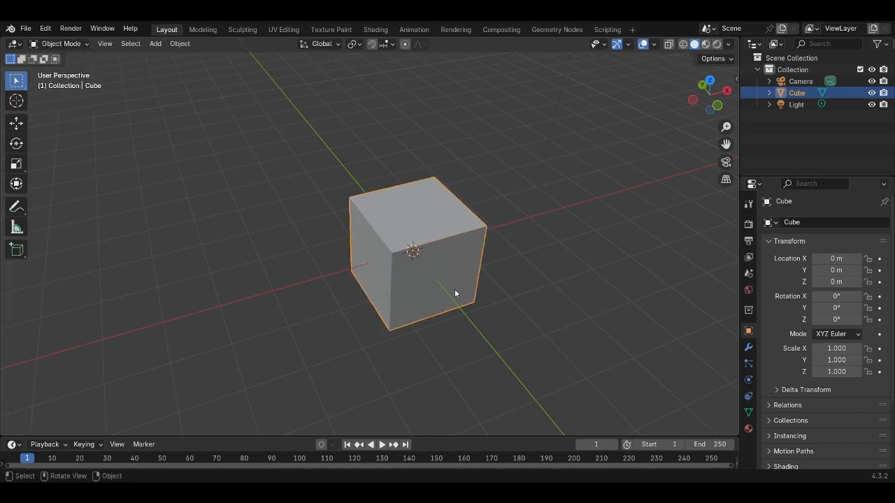
left_click(268, 180)
left_click(366, 267)
middle_click_drag(382, 353, 432, 268)
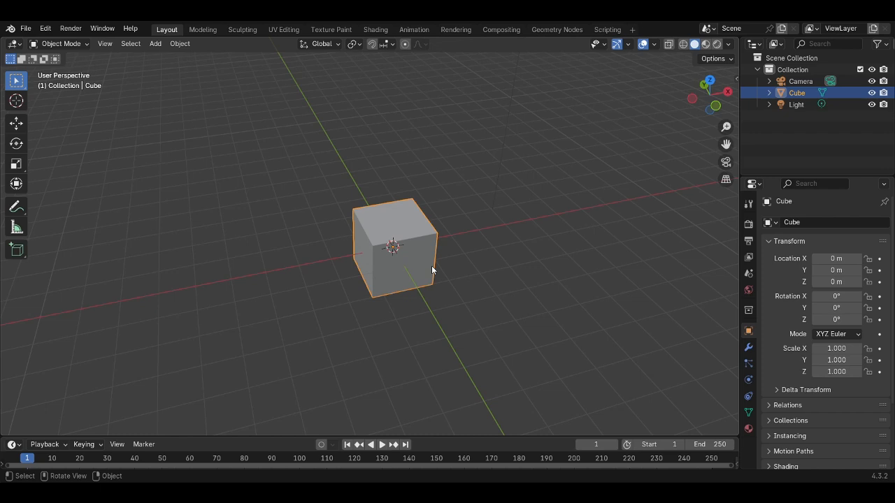
Move the cube freely away from the world origin and clear its location
key("g")
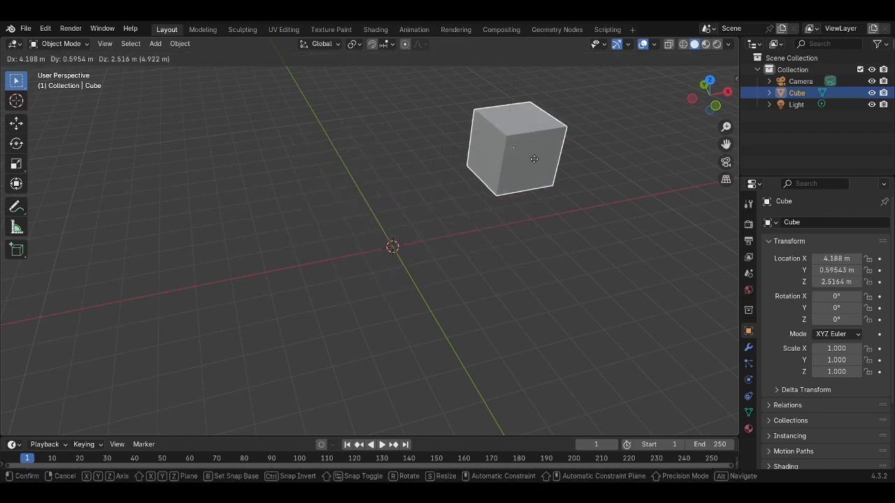
left_click(226, 264)
key("alt+g")
middle_click_drag(226, 264, 259, 274)
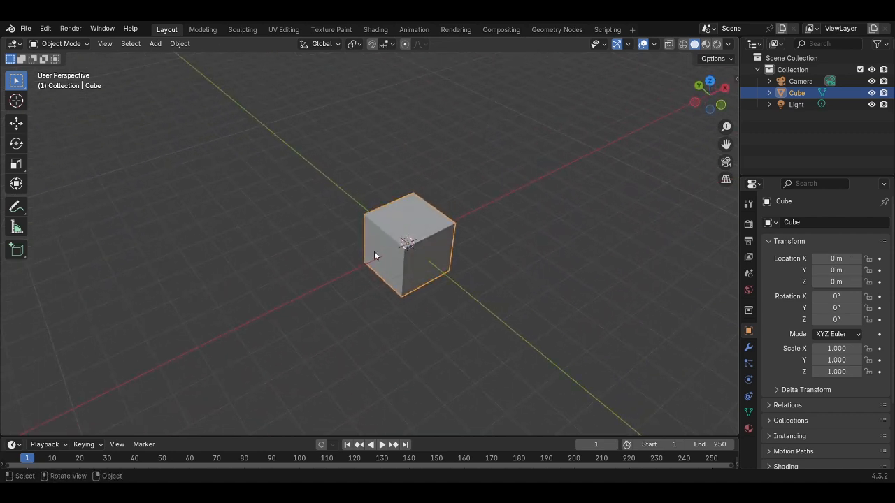
Try constraining the cube's move to the Z and Y axes, and place it along global X at about -0.97 m
key("g")
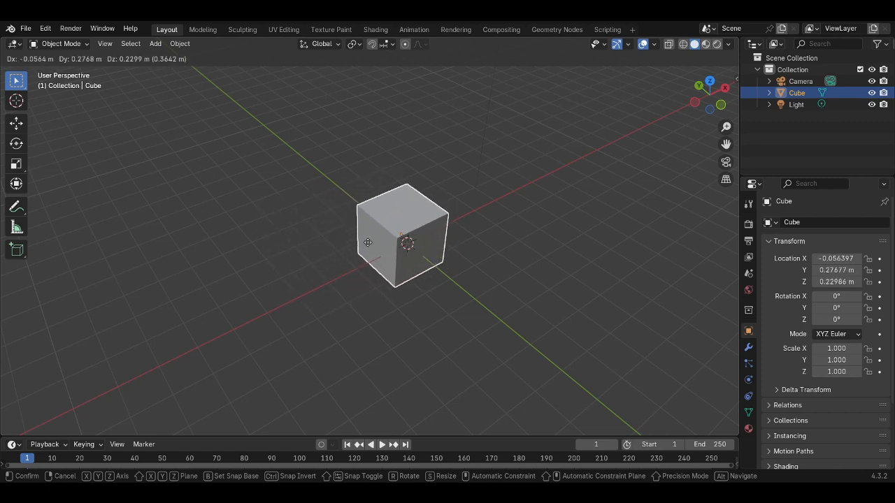
key("z")
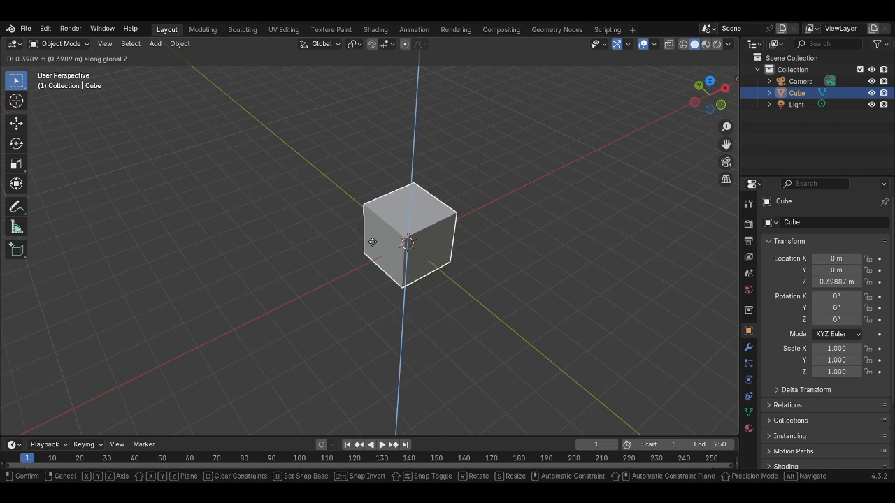
key("x")
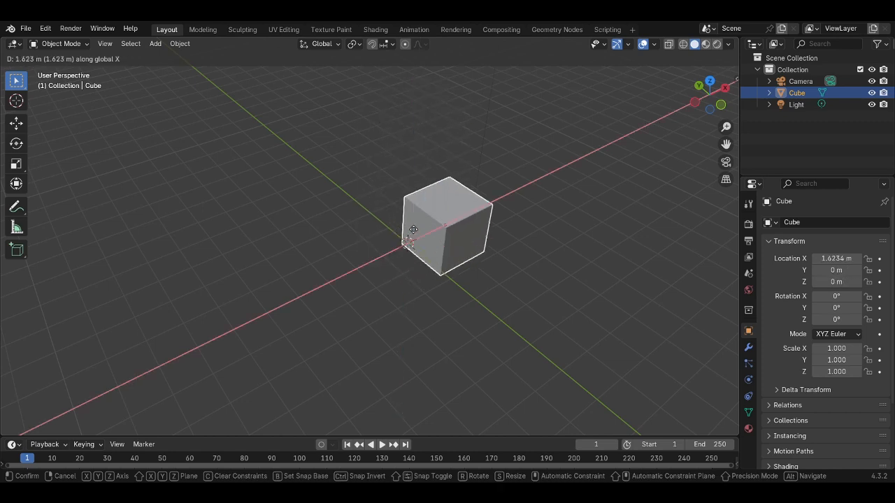
key("y")
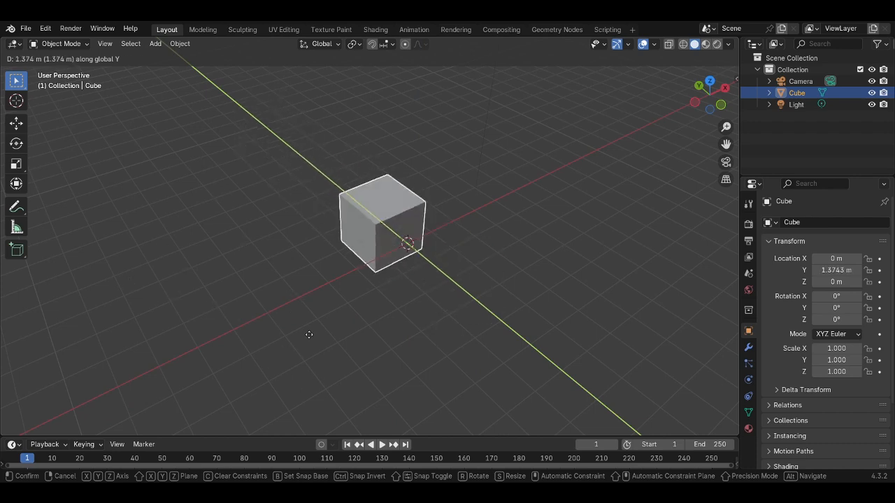
key("z")
key("x")
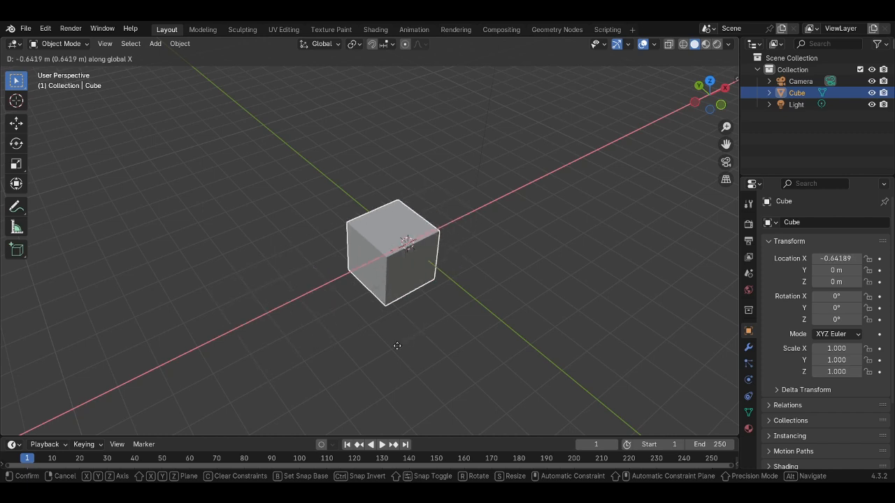
left_click(391, 346)
Raise the cube about 3.75 m along the global Z axis
key("g")
key("z")
left_click(390, 245)
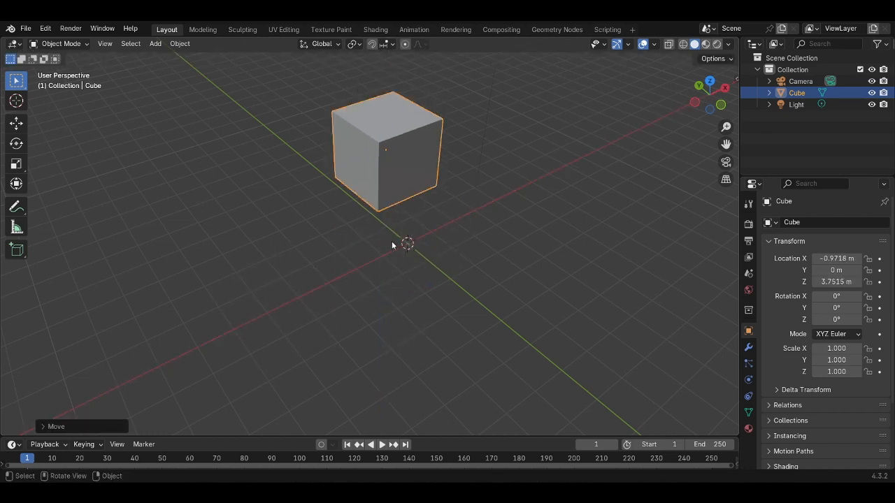
Undo a trial move of the cube along the Y axis and clear its location to return it to the origin
key("g")
key("y")
left_click(501, 232)
key("ctrl+z")
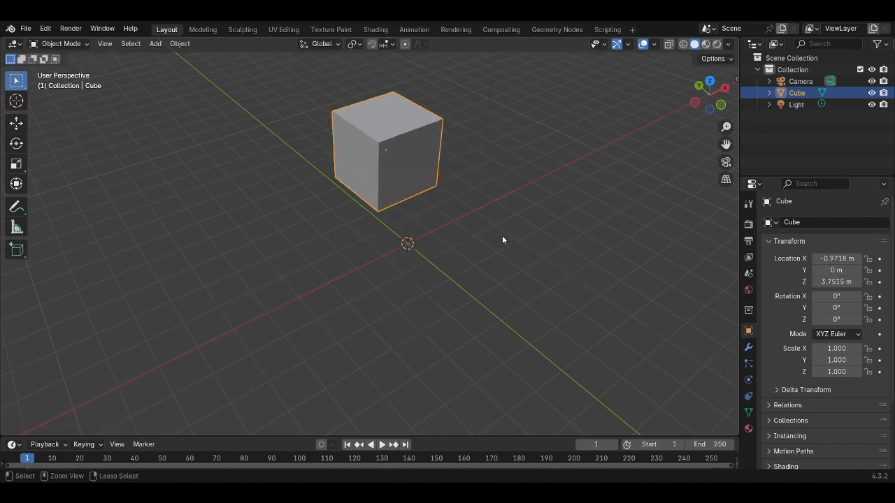
key("alt+g")
middle_click_drag(502, 231, 452, 177)
Deselect the cube and switch it to Edit Mode
left_click(510, 209)
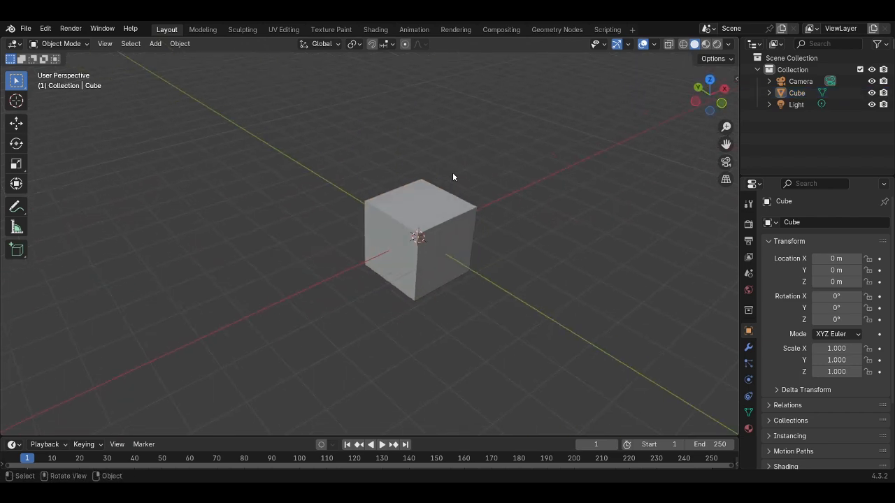
left_click(59, 43)
left_click(81, 70)
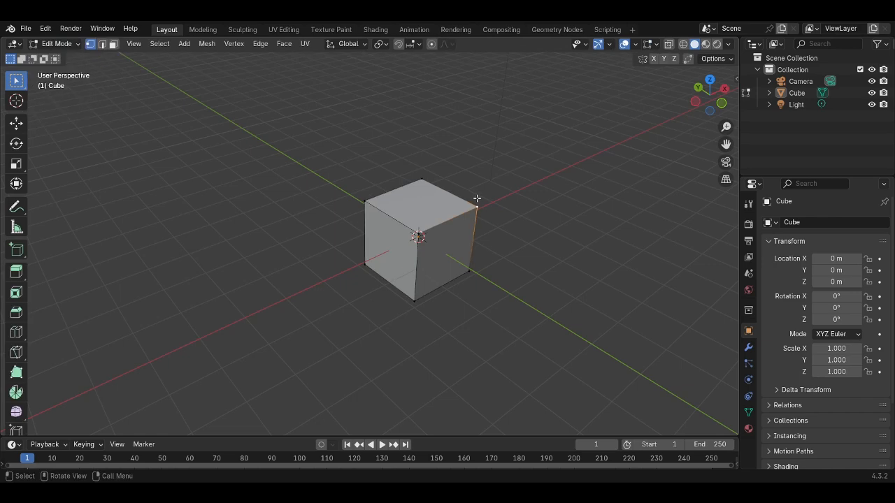
Select several of the cube's upper corner vertices one after another
middle_click_drag(477, 199, 340, 195)
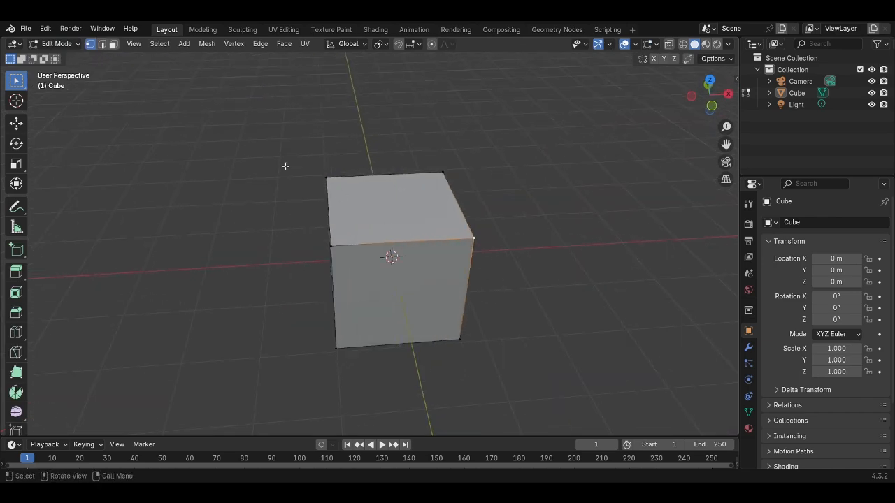
middle_click_drag(291, 165, 450, 188)
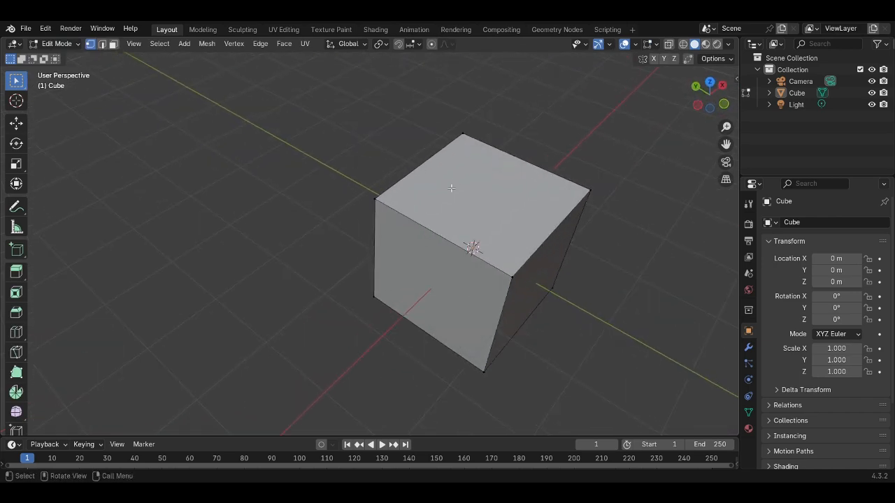
middle_click_drag(539, 272, 359, 218)
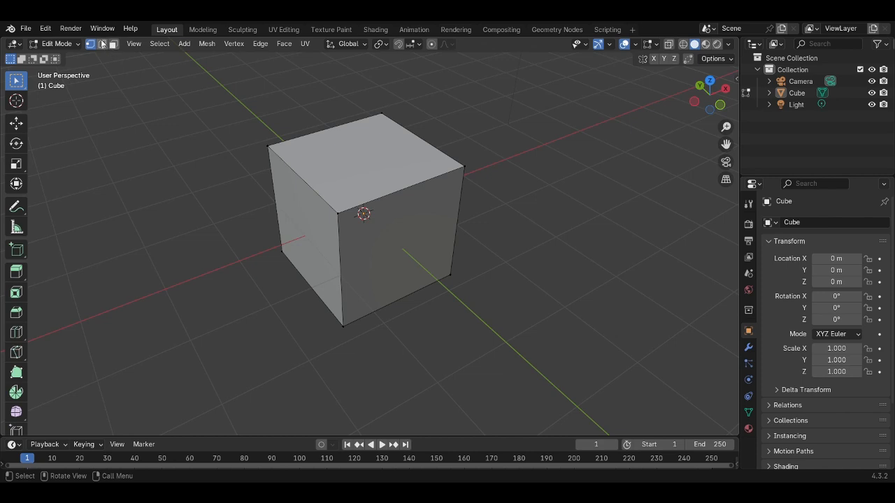
left_click(278, 149)
left_click(336, 211)
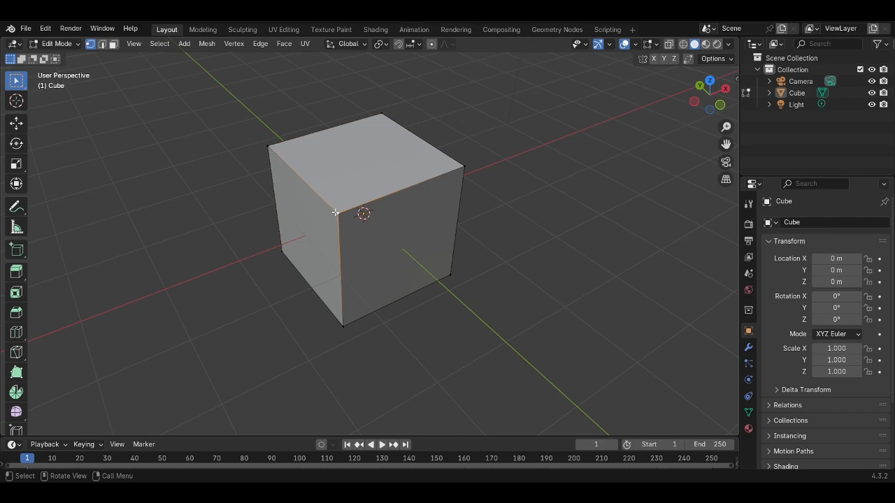
left_click(465, 170)
left_click(381, 113)
Change to edge selection and pick two of the cube's top edges in turn
left_click(102, 44)
left_click(334, 190)
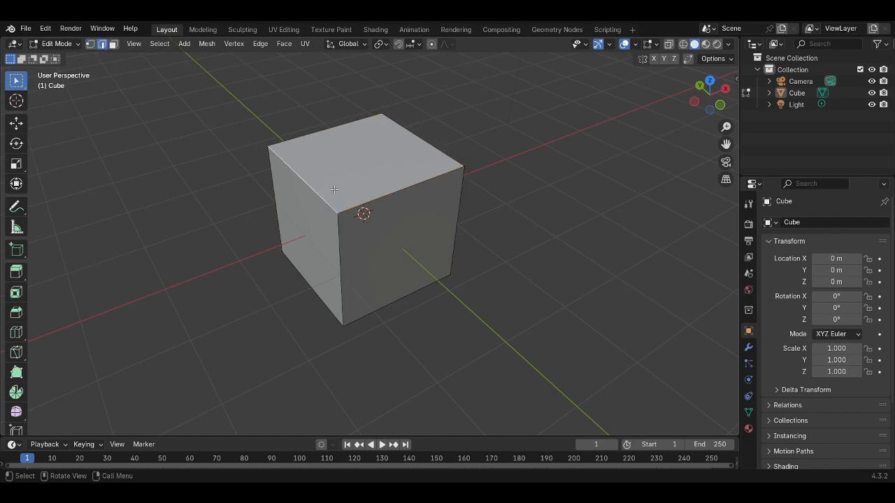
left_click(436, 182)
Change to face selection and pick the cube's top face and two side faces one at a time
left_click(114, 45)
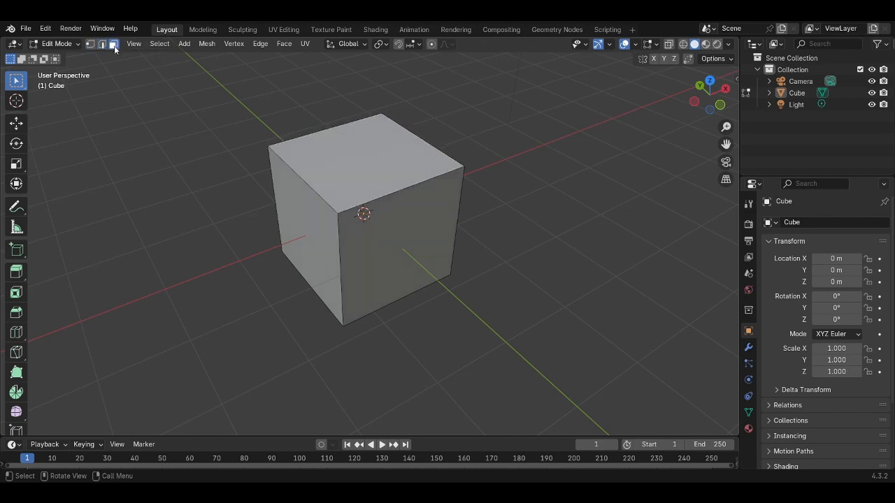
left_click(332, 169)
left_click(355, 247)
left_click(296, 237)
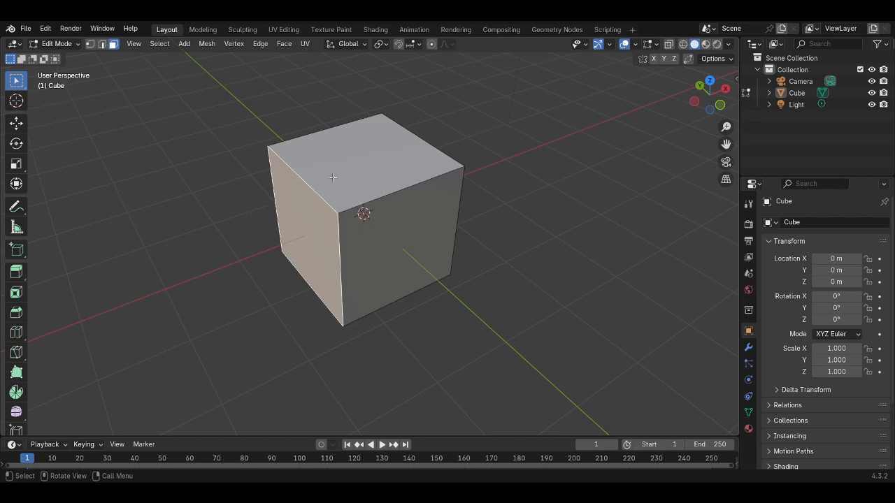
Select the cube's top and front faces together and clear the whole selection
middle_click_drag(374, 161, 343, 197)
key("a")
key("alt+a")
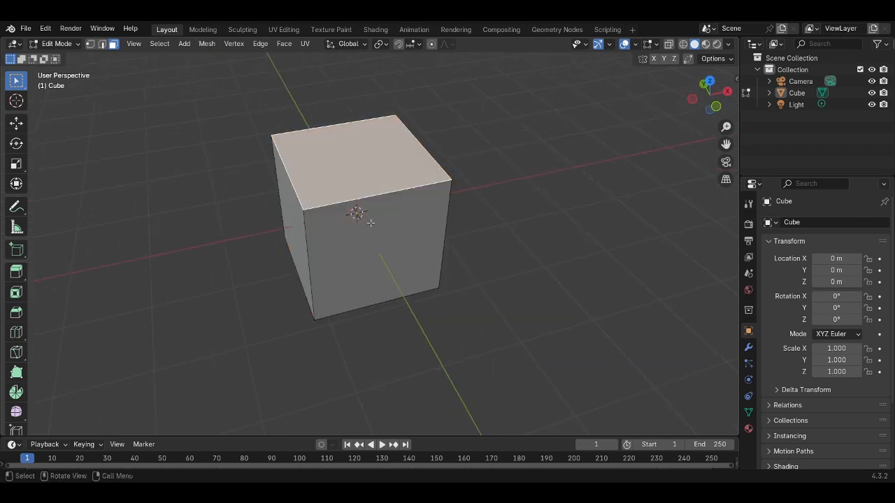
left_click(300, 225)
key("alt+a")
left_click(346, 185)
key("a")
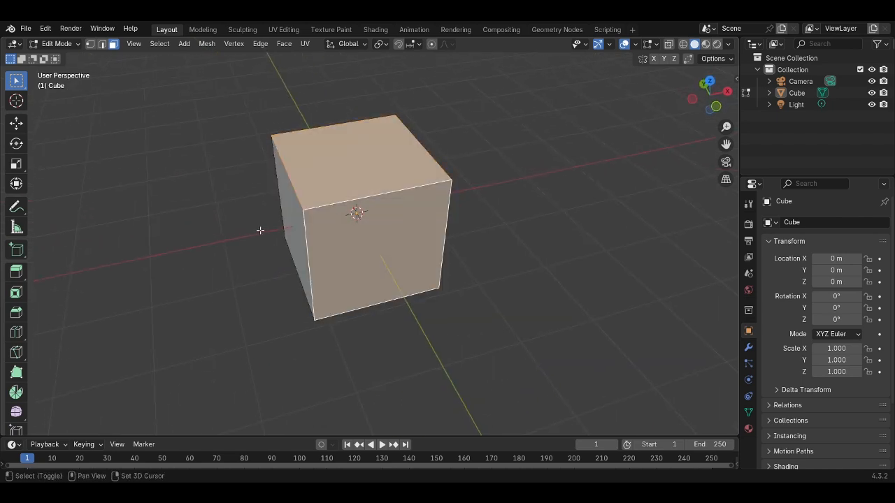
key("alt+a")
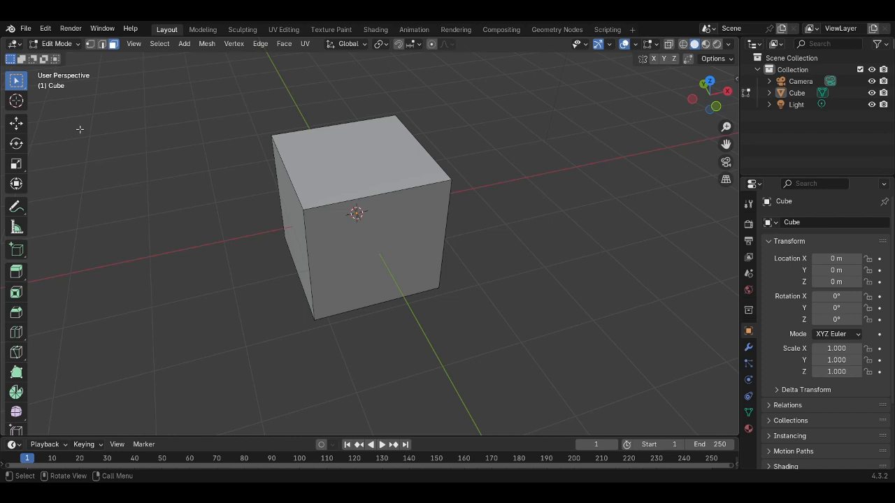
Change to vertex selection and select the cube's nearest upper corner vertex
left_click(90, 44)
left_click(308, 210)
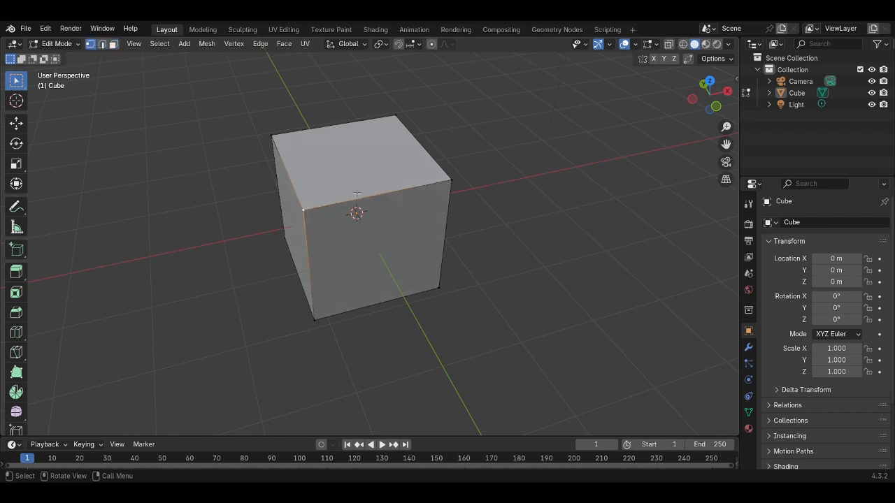
middle_click_drag(357, 192, 392, 187)
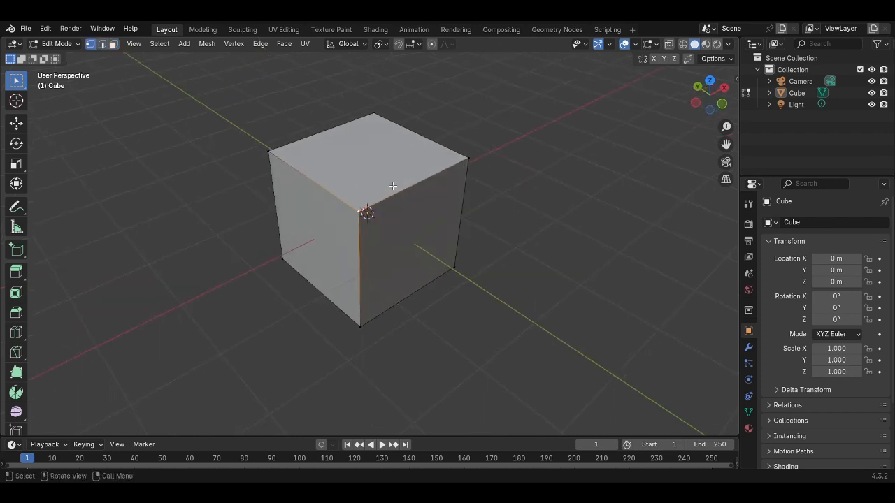
Try moving the selected corner vertex freely and undo the move
key("g")
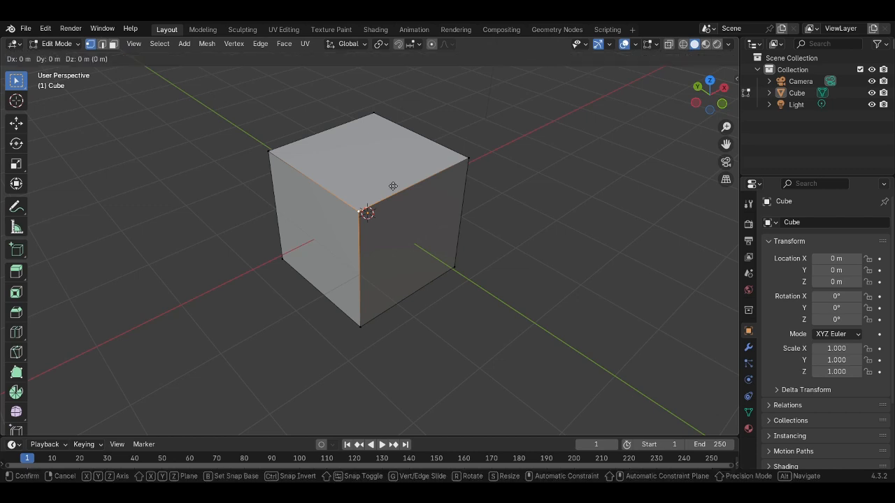
left_click(392, 186)
key("ctrl+z")
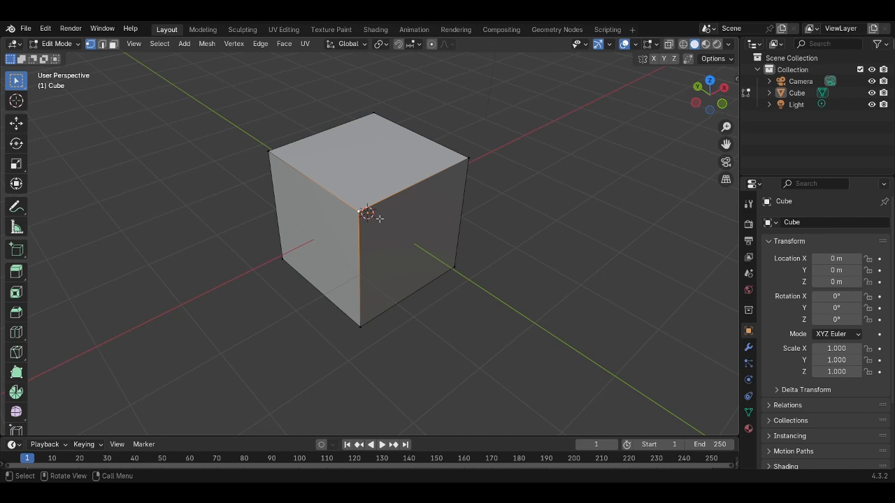
Move the selected corner vertex along the global Z axis, lowering it well below the cube's other upper corners
key("g")
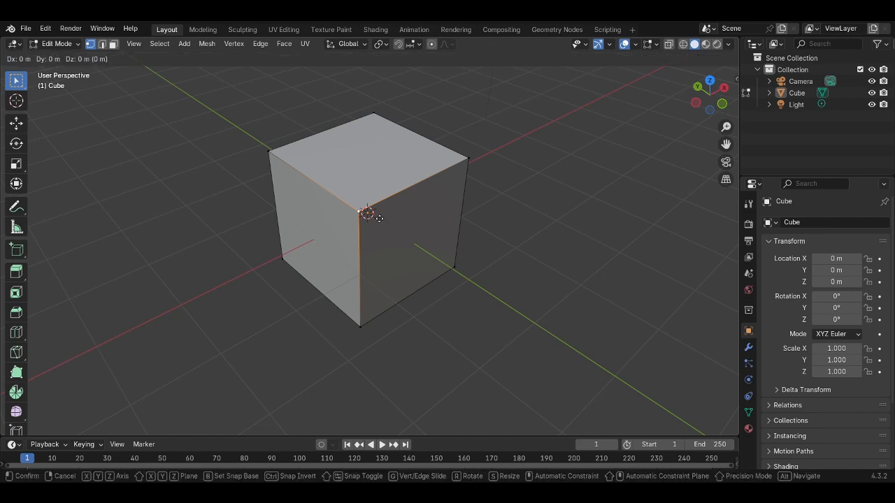
key("z")
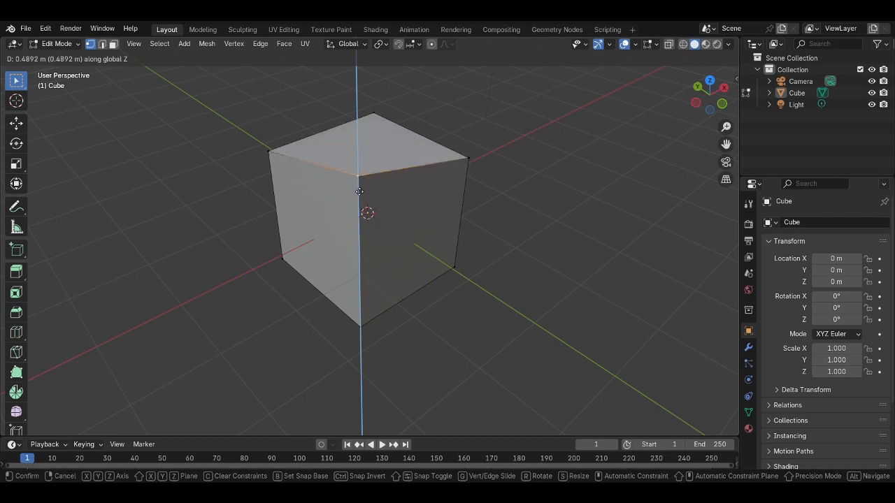
left_click(365, 210)
middle_click_drag(366, 209, 309, 149)
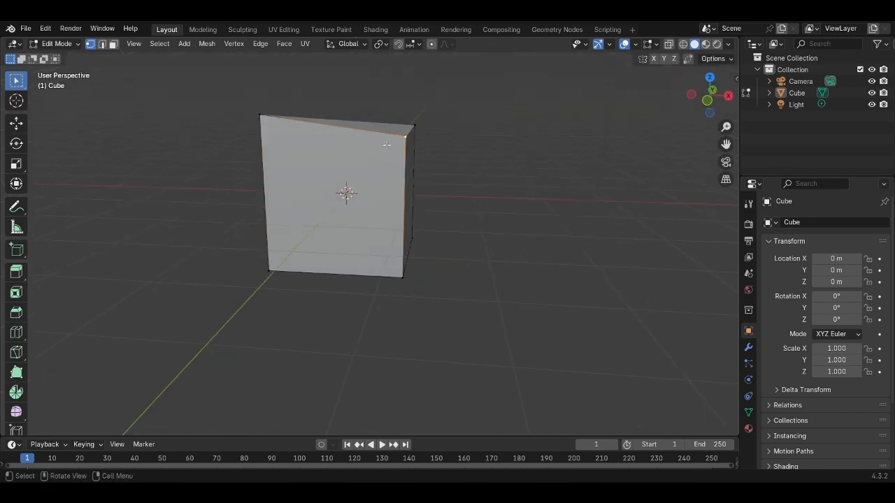
key("g")
key("z")
left_click(385, 218)
middle_click_drag(384, 218, 279, 164)
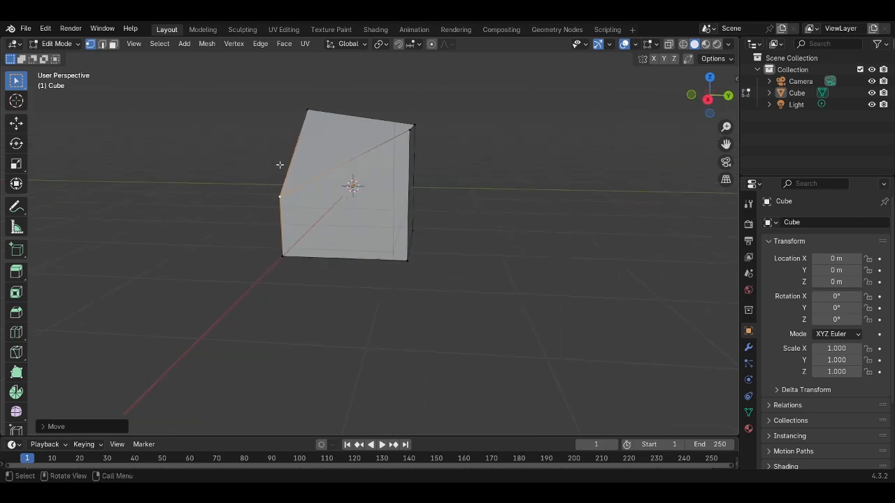
Try moving the adjacent upper corner vertex along the global Z axis and undo the vertex moves
left_click(385, 138)
key("g")
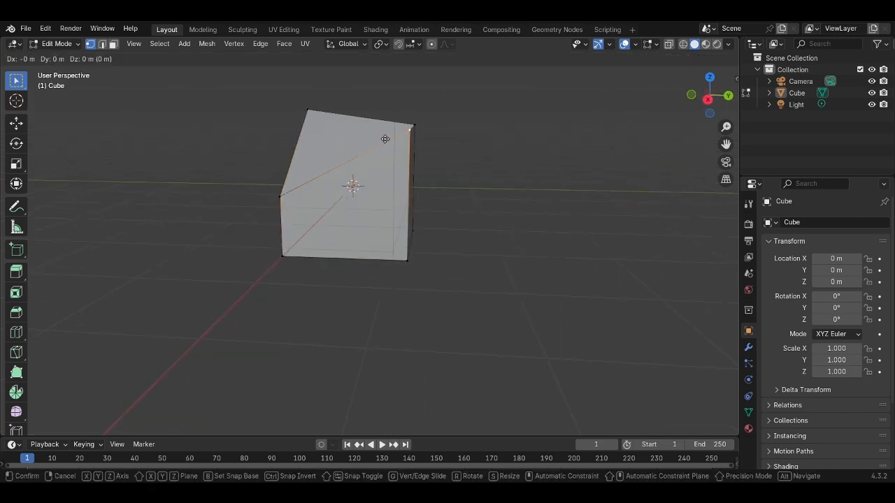
key("z")
left_click(437, 148)
middle_click_drag(441, 146, 525, 178)
key("ctrl+z")
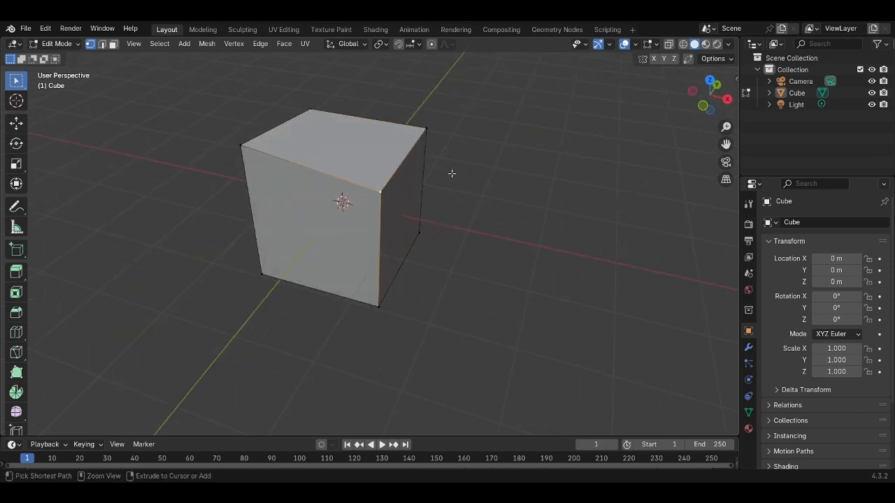
key("ctrl+z")
Change to face selection and move the cube's top face up along the global Z axis to form a tall box
left_click(118, 45)
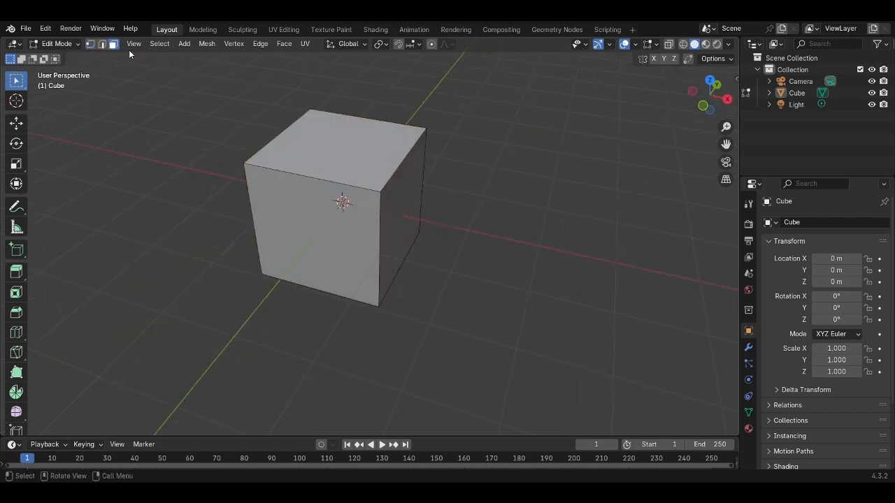
left_click(332, 116)
middle_click_drag(334, 137, 419, 118)
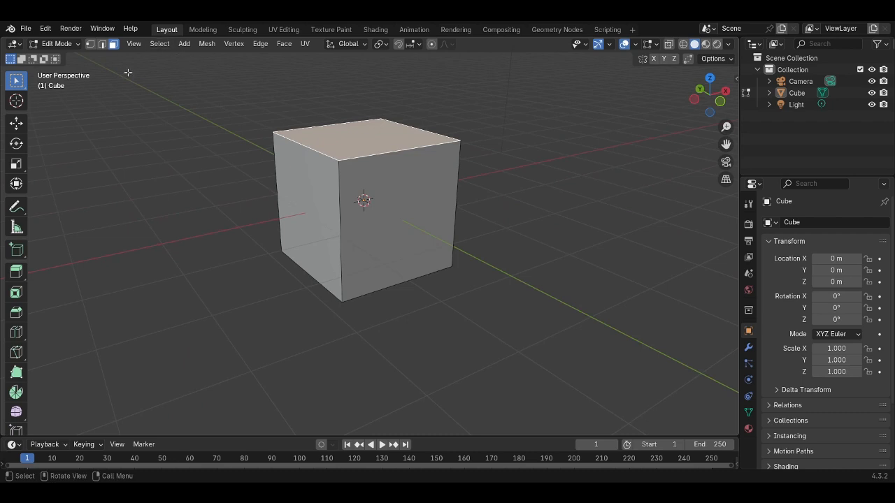
key("g")
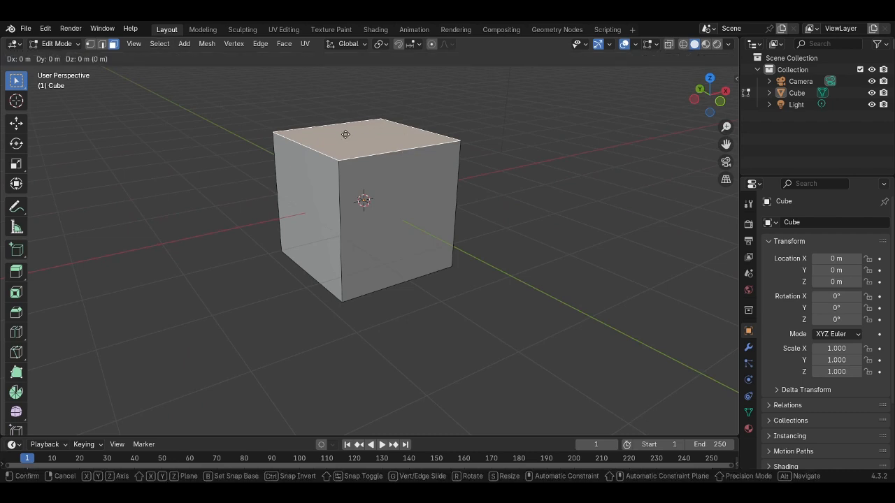
key("z")
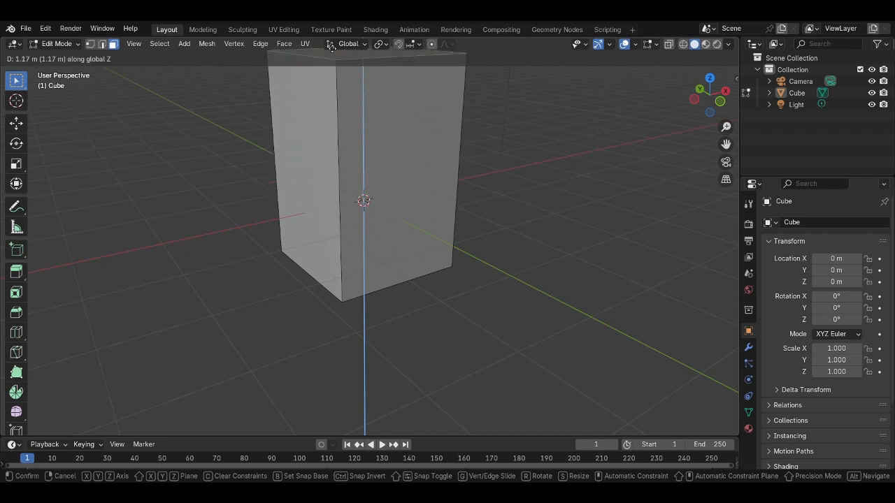
left_click(326, 418)
Select the entire box mesh, move it up about 1.29 m along the global Z axis, and clear the selection
scroll(352, 329, "down", 3)
middle_click_drag(351, 329, 413, 318)
key("a")
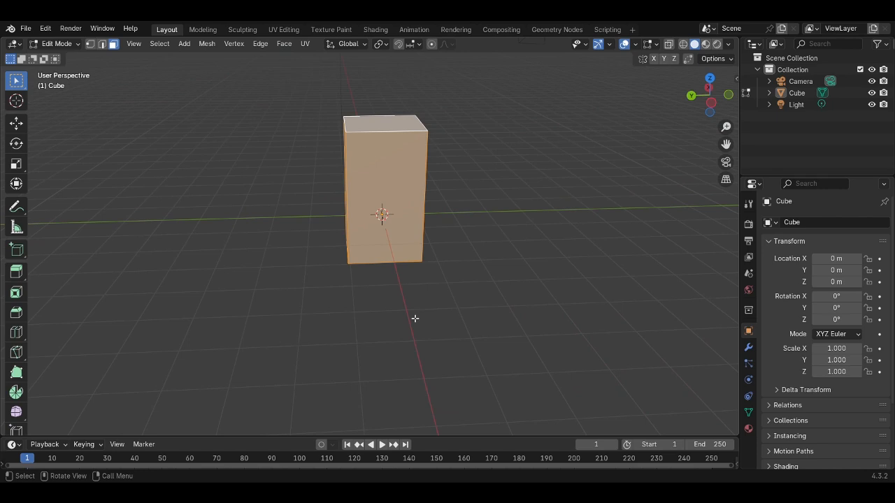
key("g")
key("z")
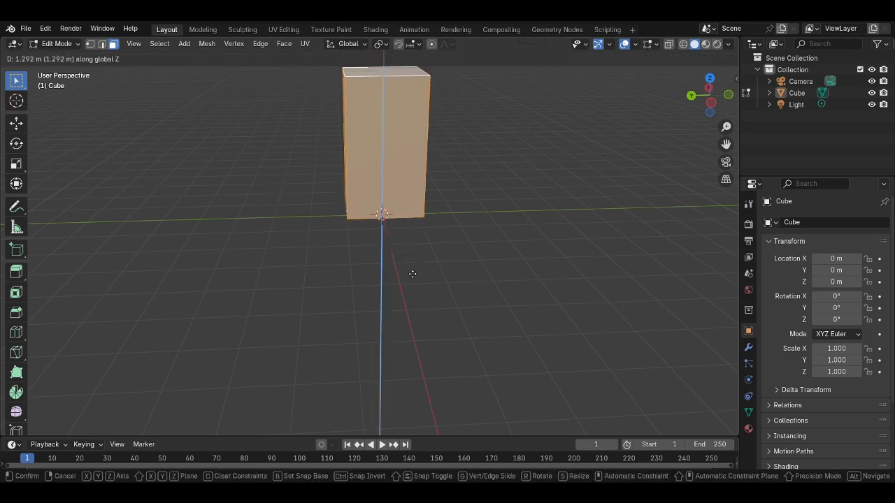
left_click(412, 274)
middle_click_drag(425, 278, 353, 299)
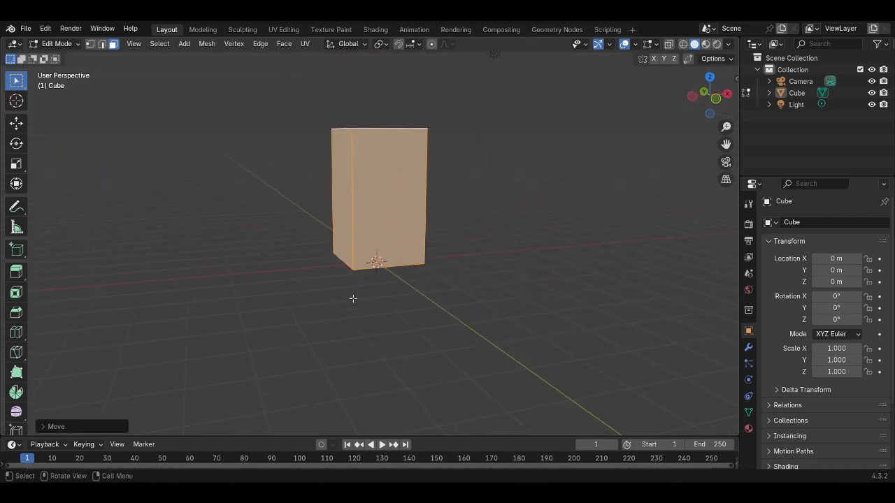
left_click(338, 288)
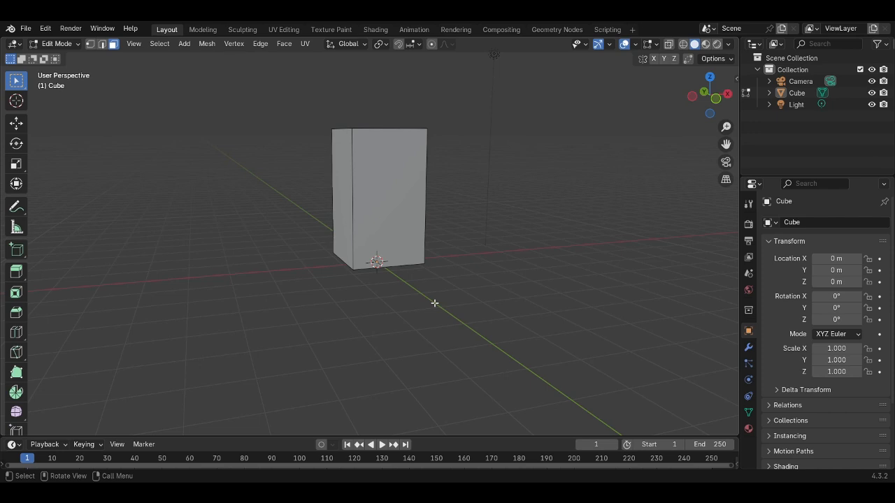
Look at the list of modifiers available for the box and close it without adding one
middle_click_drag(375, 298, 435, 315)
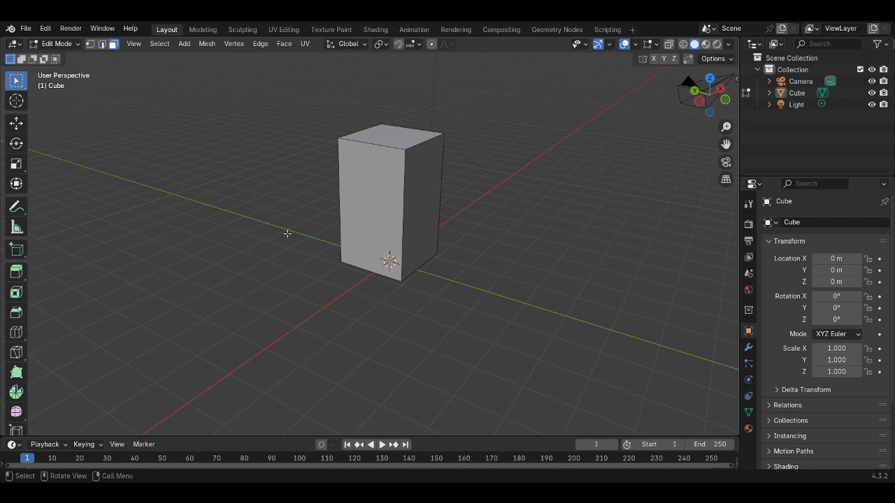
middle_click_drag(287, 233, 351, 250)
middle_click_drag(527, 229, 428, 233)
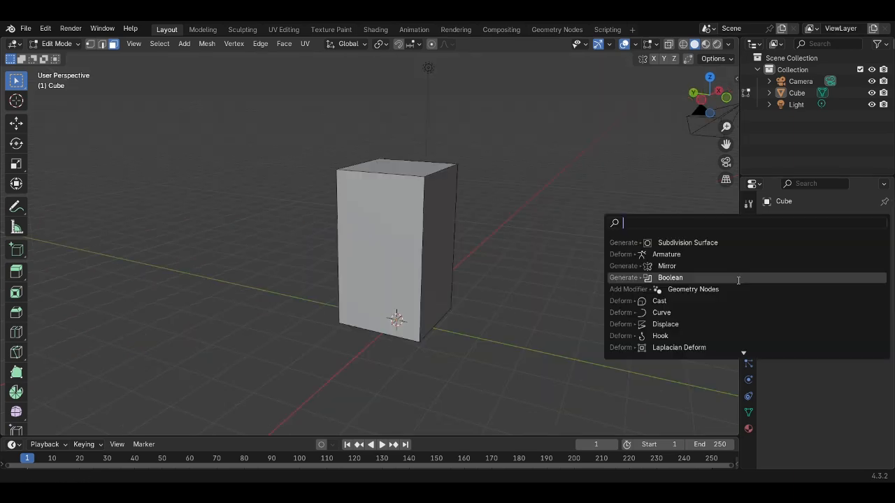
key("Escape")
middle_click_drag(461, 193, 428, 204)
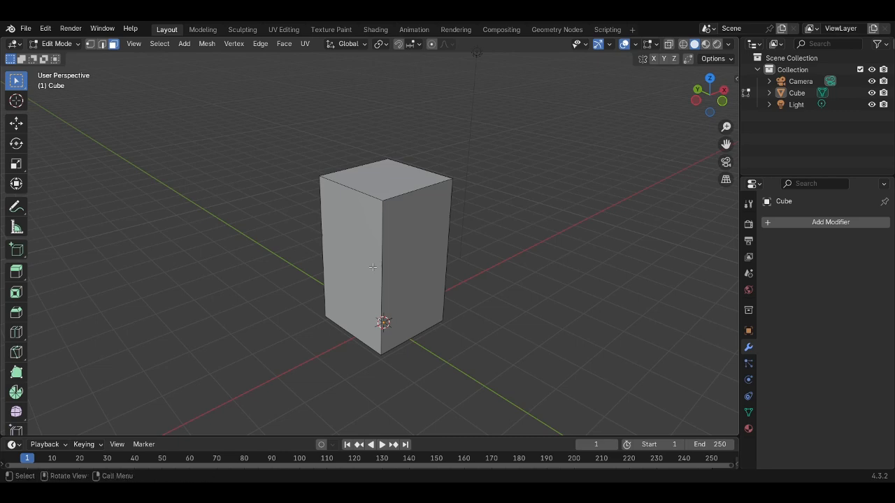
Add a horizontal loop cut around the box and slide it into the upper third
key("ctrl+r")
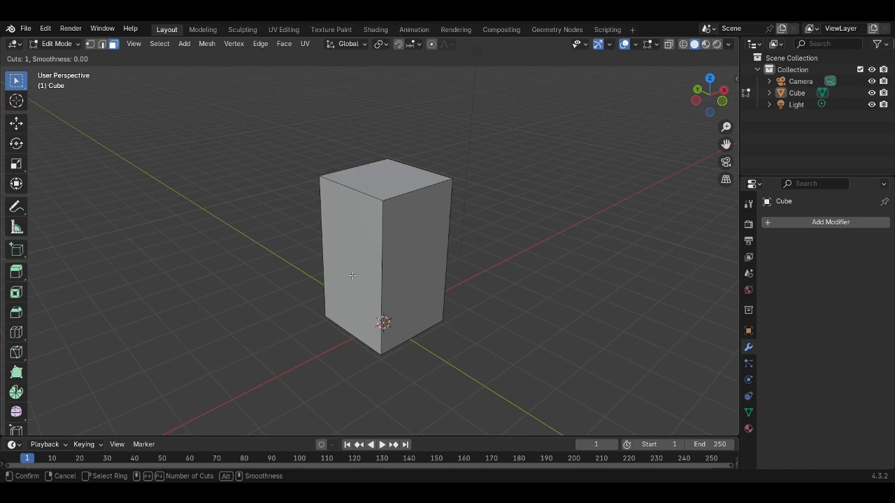
left_click(381, 267)
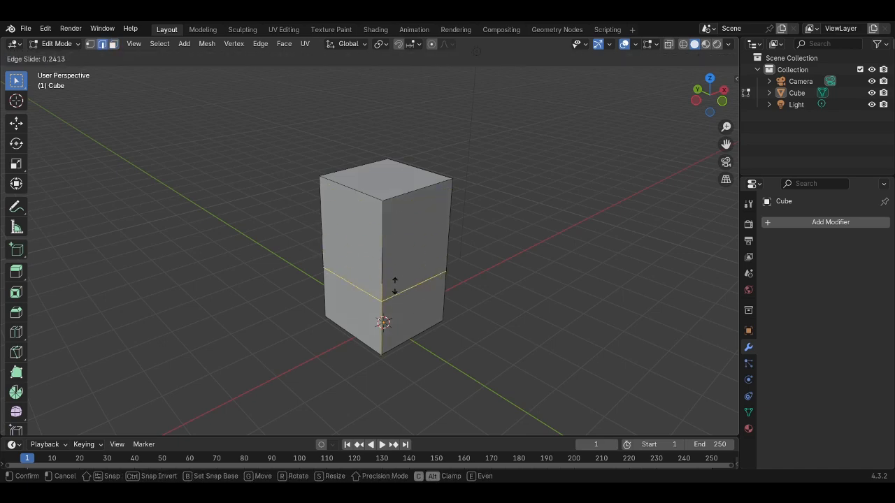
left_click(404, 231)
Change to face selection, hide the upper face on one side of the box, and reveal it again
mouse_move(476, 216)
middle_mouse_down()
mouse_move(458, 192)
mouse_move(390, 176)
mouse_move(277, 198)
mouse_move(416, 296)
mouse_move(516, 231)
mouse_move(470, 200)
middle_mouse_up()
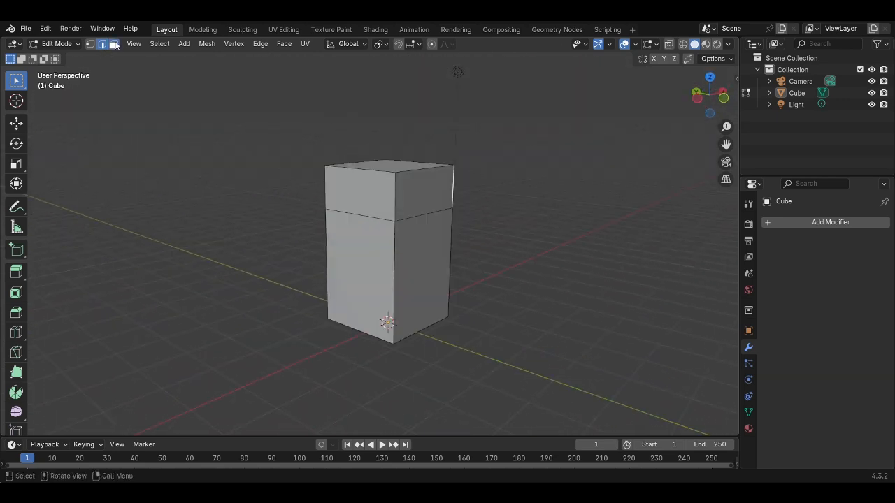
left_click(375, 186)
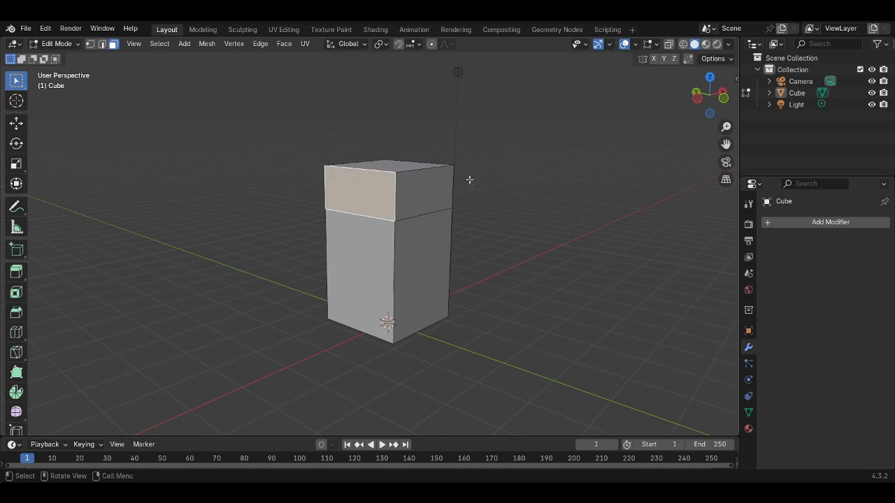
middle_click_drag(470, 180, 445, 175)
key("h")
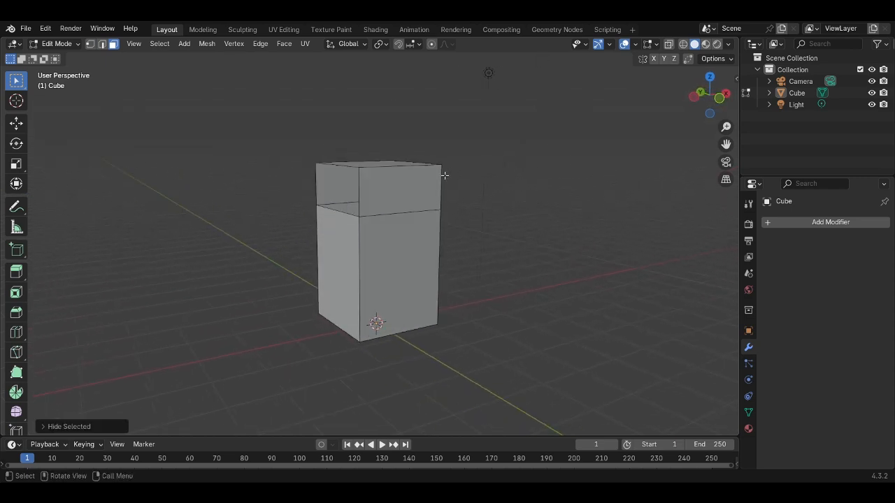
key("alt+h")
Try moving the revealed upper side face freely and undo the move
key("g")
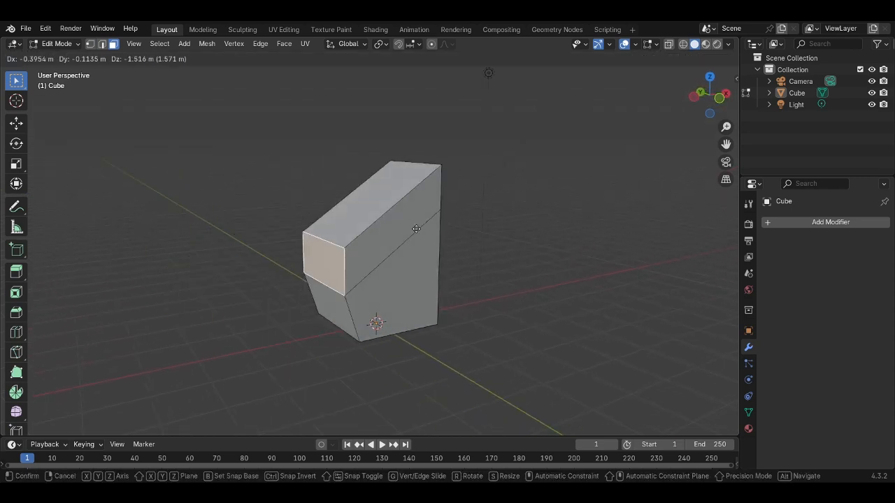
left_click(407, 231)
key("ctrl+z")
Clear the selection and add a horizontal loop cut slid close to the base of the box
middle_click_drag(328, 182, 433, 228)
key("alt+a")
key("ctrl+r")
left_click(425, 265)
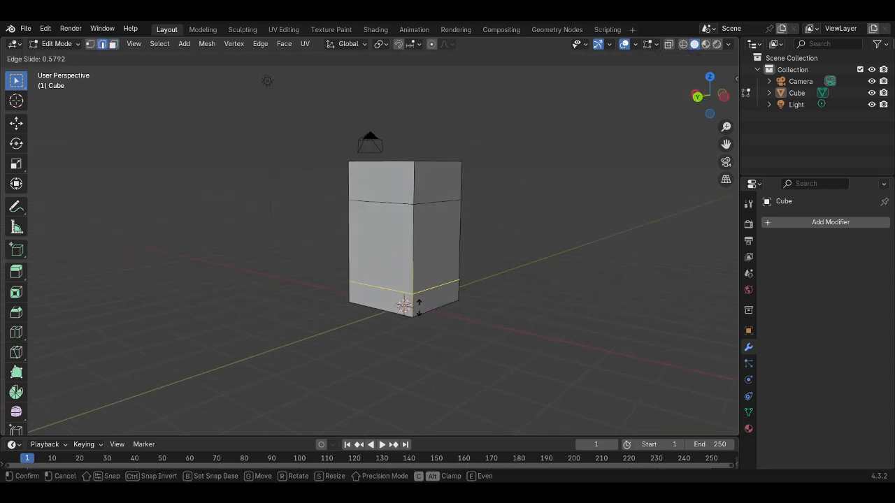
left_click(418, 318)
Add two more horizontal loop cuts close together around the middle of the box
key("ctrl+r")
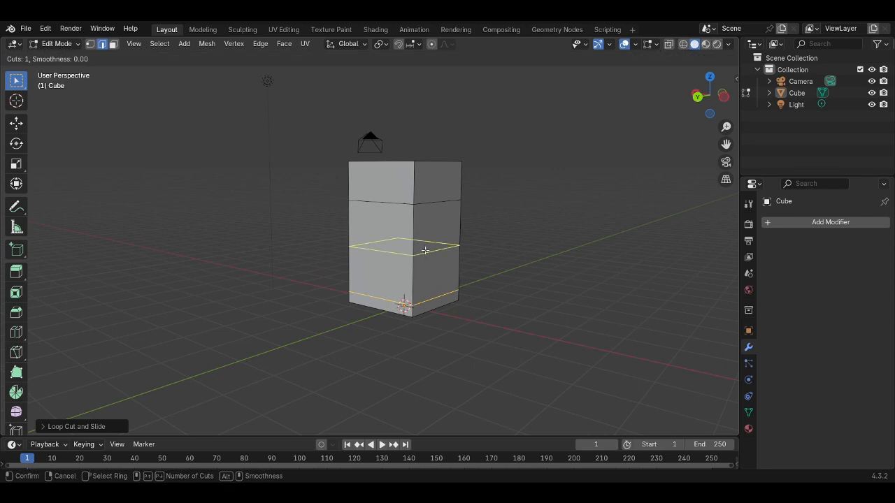
left_click(425, 238)
left_click(425, 231)
key("ctrl+r")
left_click(424, 250)
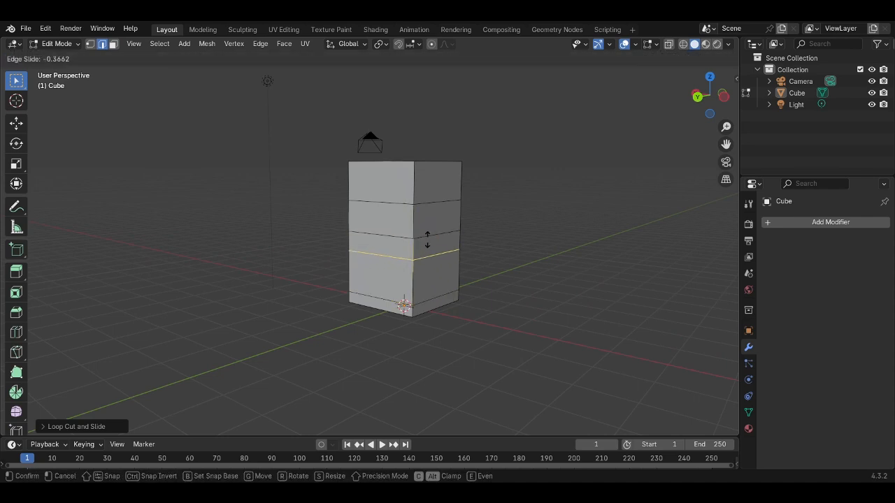
left_click(428, 240)
Add a vertical loop cut across the box's side, raise its number of cuts to 6, and clear the selection
middle_click_drag(499, 236, 435, 227)
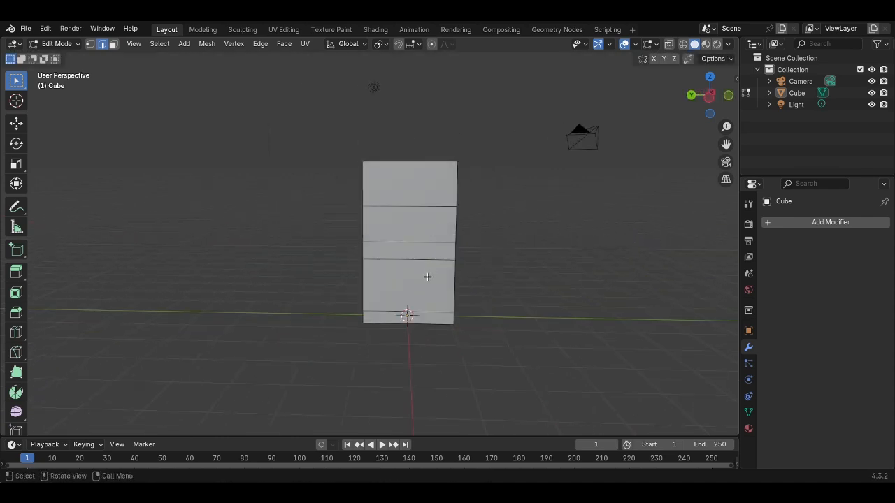
key("ctrl+r")
left_click(424, 274)
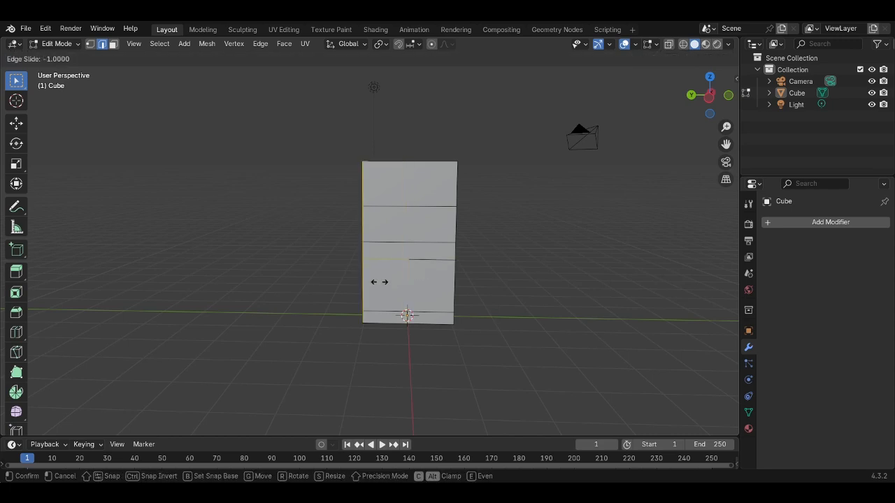
left_click(425, 281)
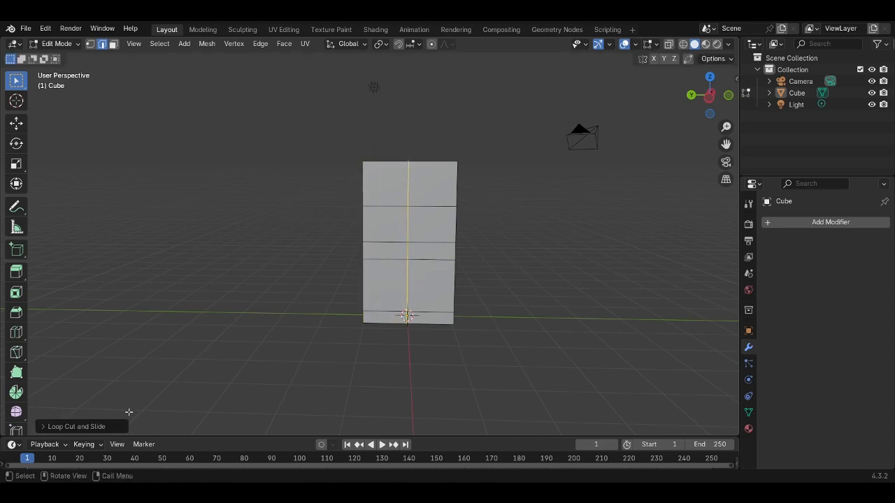
left_click(82, 428)
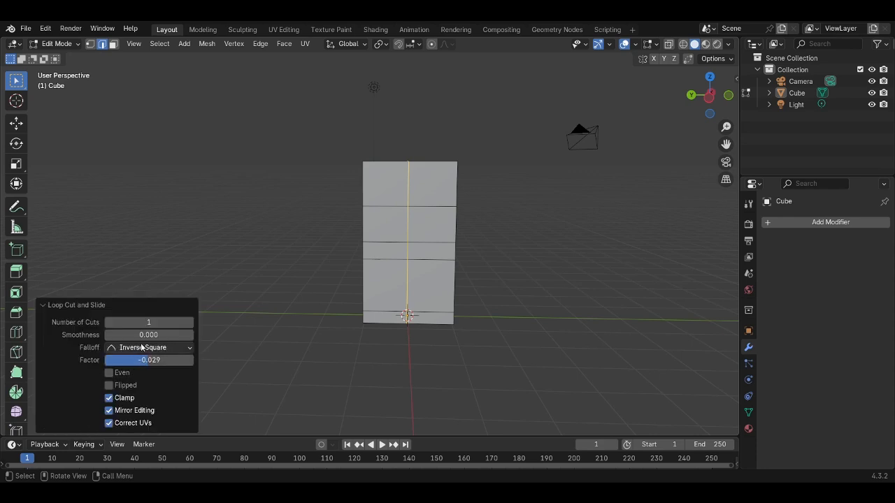
left_click_drag(144, 324, 171, 320)
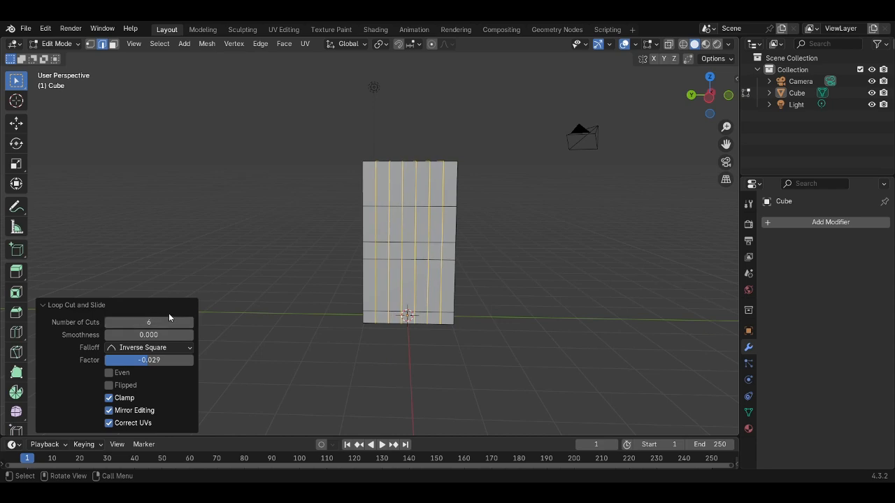
left_click(503, 208)
Change to face selection and select the uppermost face on the side of the box without vertical cuts
middle_click_drag(502, 208, 556, 217)
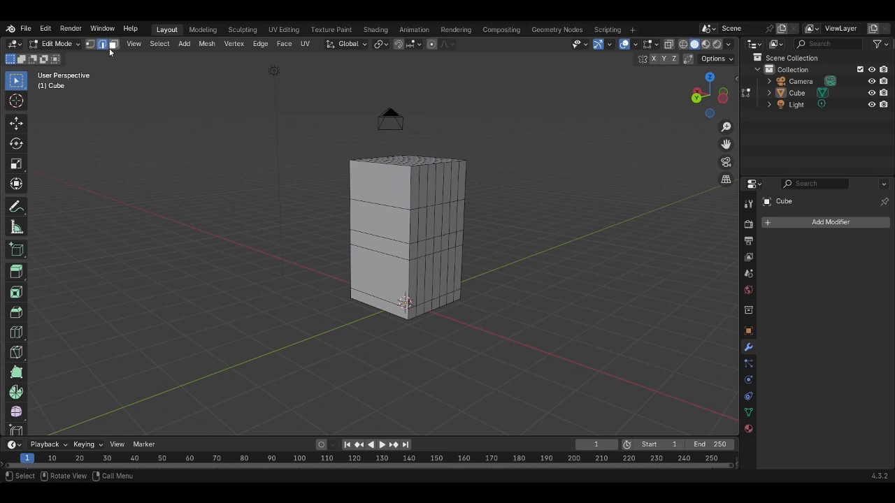
scroll(413, 158, "up", 3)
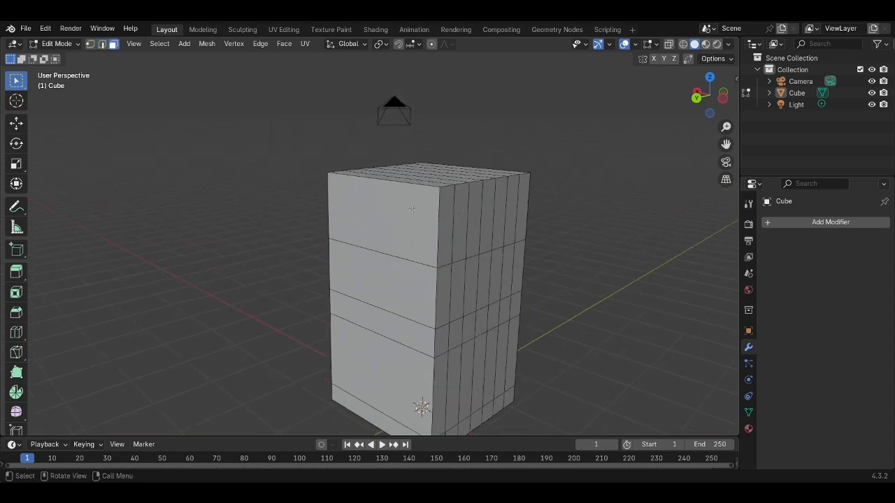
left_click(398, 216)
mouse_move(399, 210)
middle_mouse_down()
mouse_move(364, 219)
mouse_move(387, 211)
middle_mouse_up()
scroll(380, 212, "down", 4)
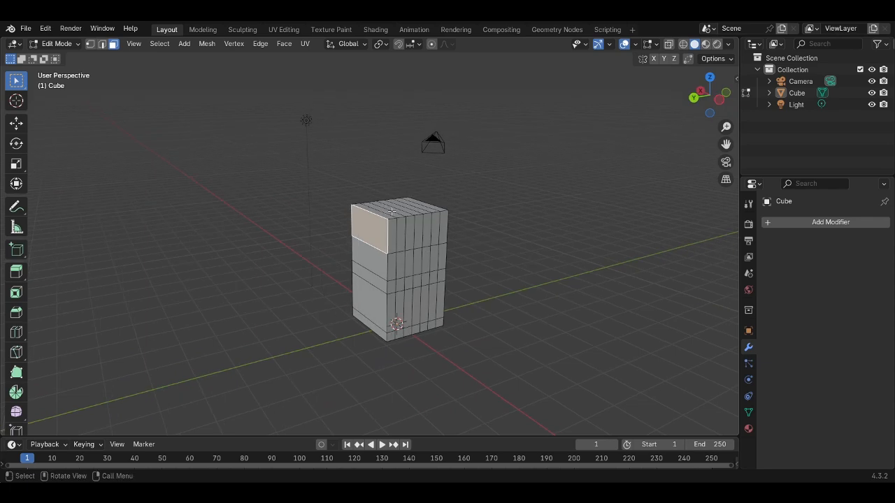
Try extruding the selected face and undo it, and try moving the same face freely for comparison
key("e")
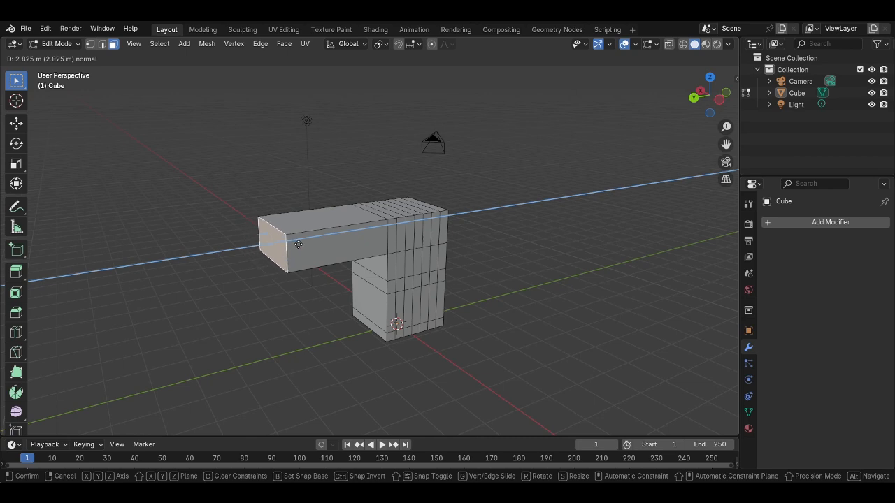
left_click(380, 236)
key("ctrl+z")
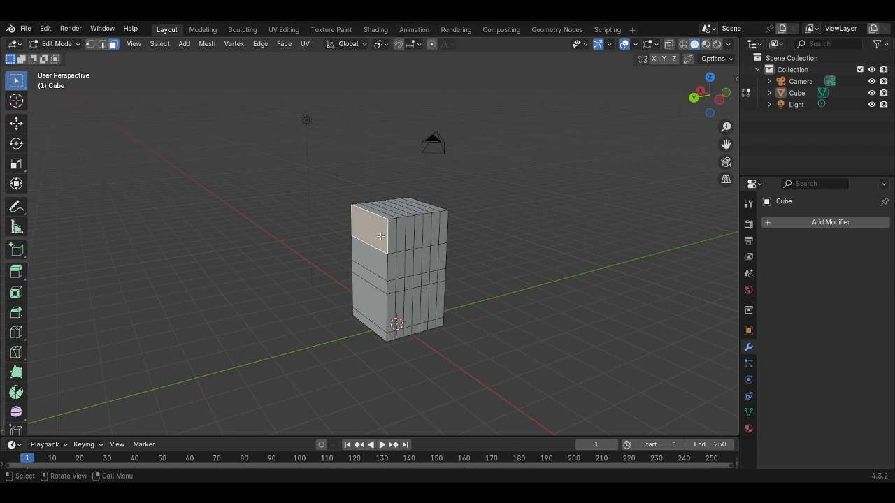
key("g")
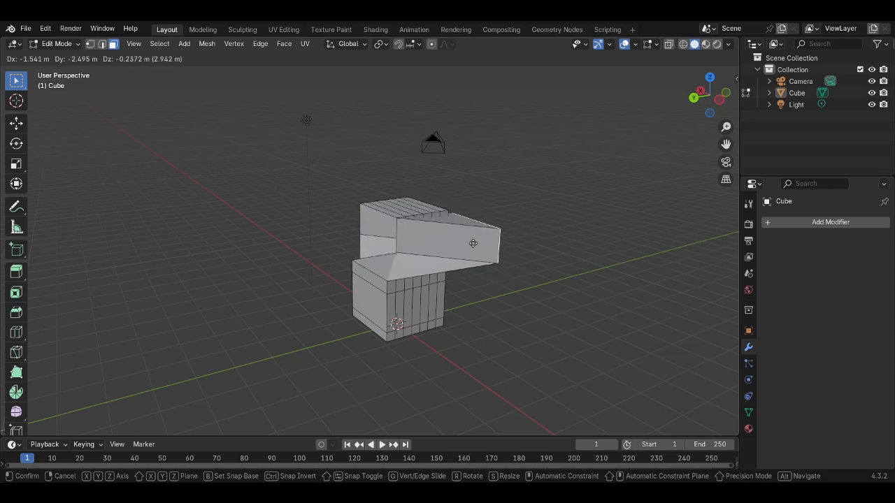
key("Escape")
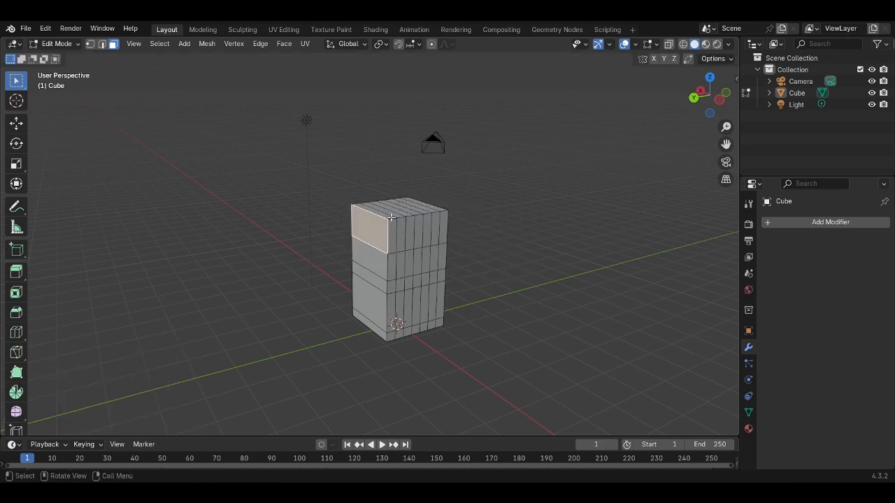
Extrude the uppermost side face outward by about 2.6 m to form an arm on the box
key("e")
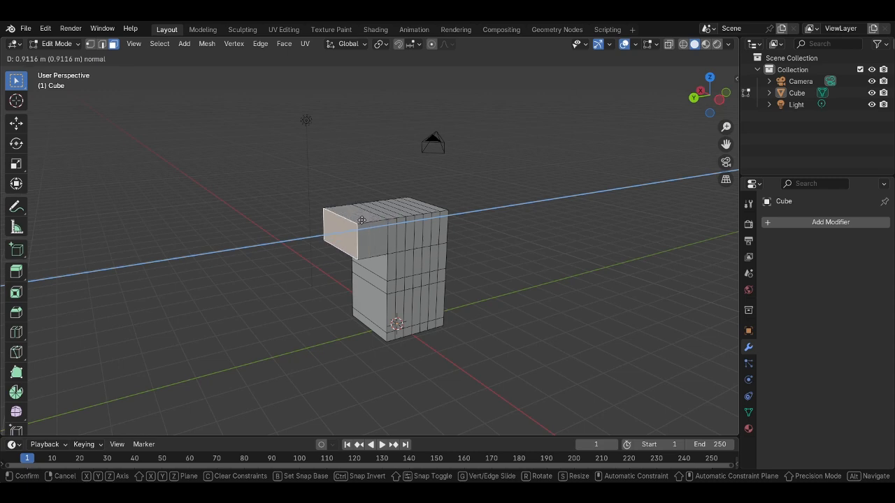
left_click(310, 275)
middle_click_drag(310, 275, 491, 212)
middle_click_drag(495, 261, 331, 251)
Add a single loop cut across the extruded arm and slide it toward the arm's outer end, to a factor of about -0.334
key("ctrl+r")
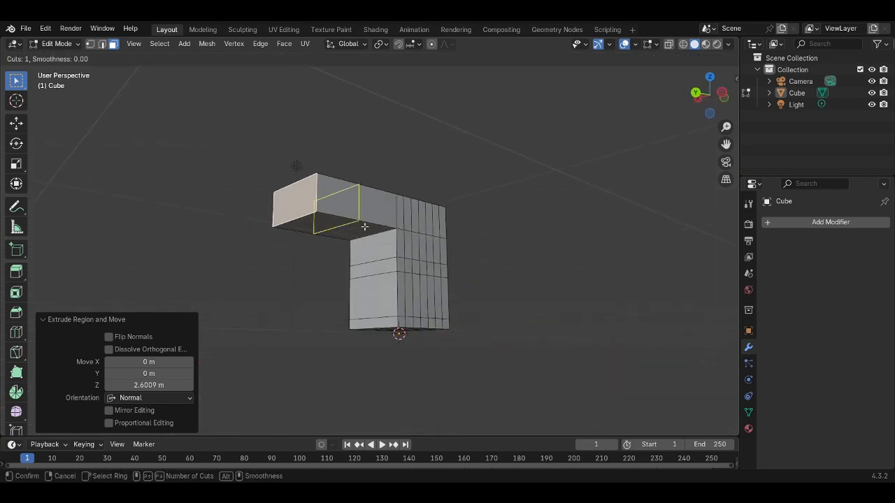
left_click(361, 221)
left_click(348, 216)
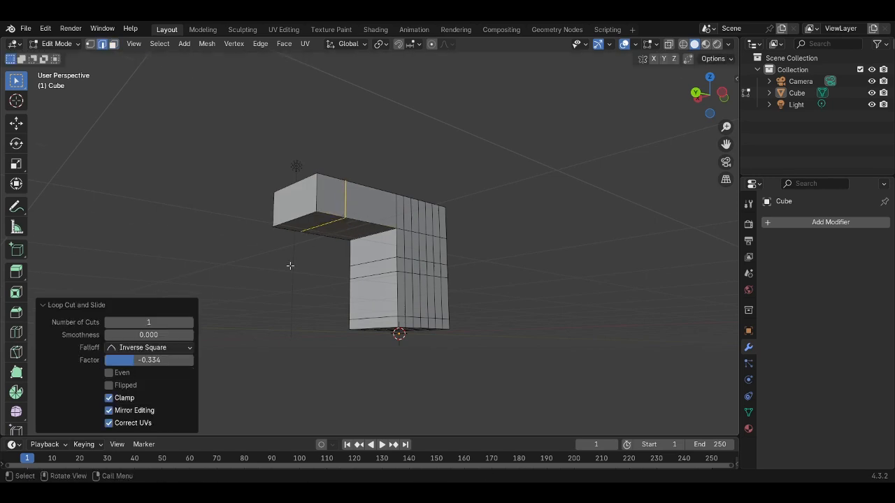
middle_click_drag(291, 265, 323, 207)
Select the bottom face of the arm's outer segment in face selection and extrude it downward to form a leg
left_click(312, 213)
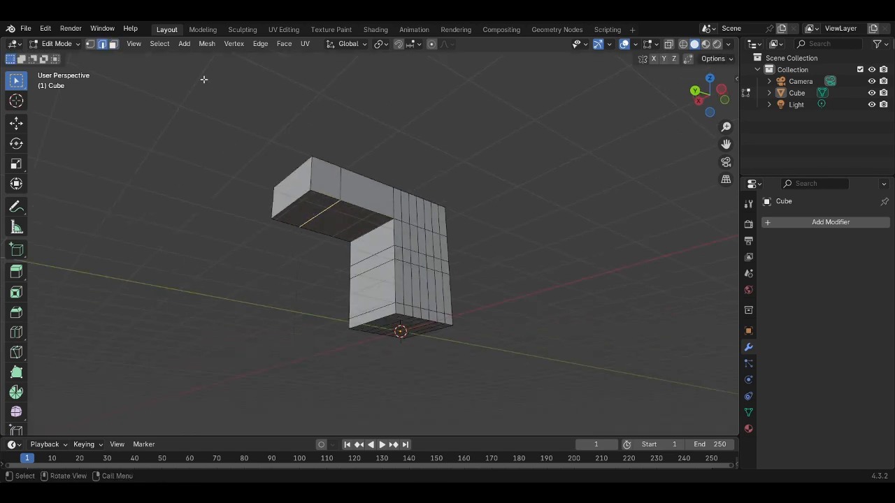
left_click(316, 210)
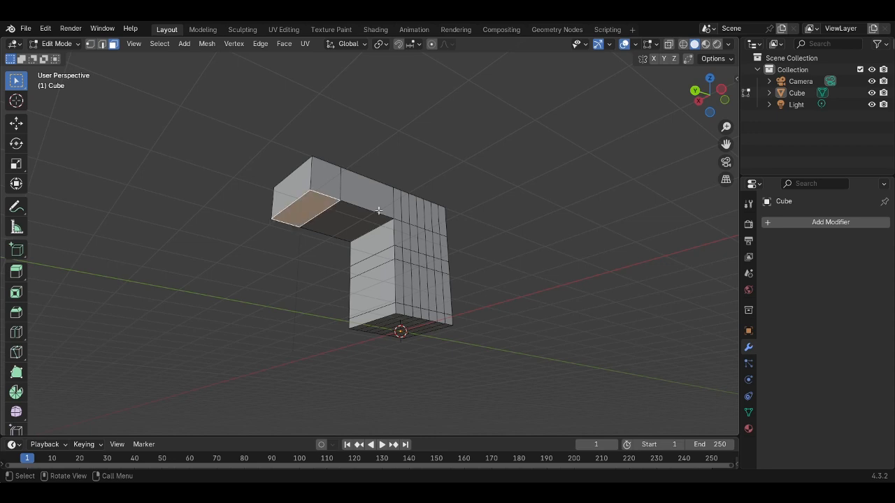
key("e")
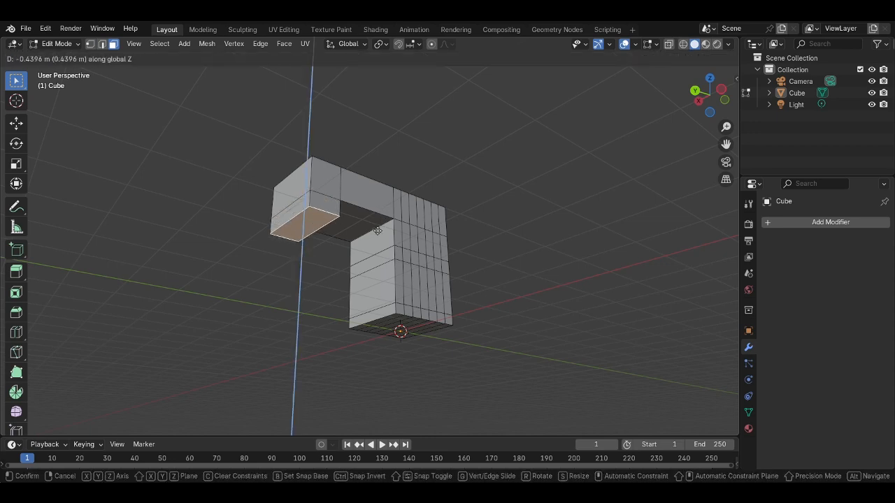
left_click(376, 297)
middle_click_drag(353, 228, 418, 269)
Try extruding the inner side face of the arm's outer segment with global Z and Y axis constraints, cancel it, and clear the selection
left_click(352, 196)
left_click(341, 215)
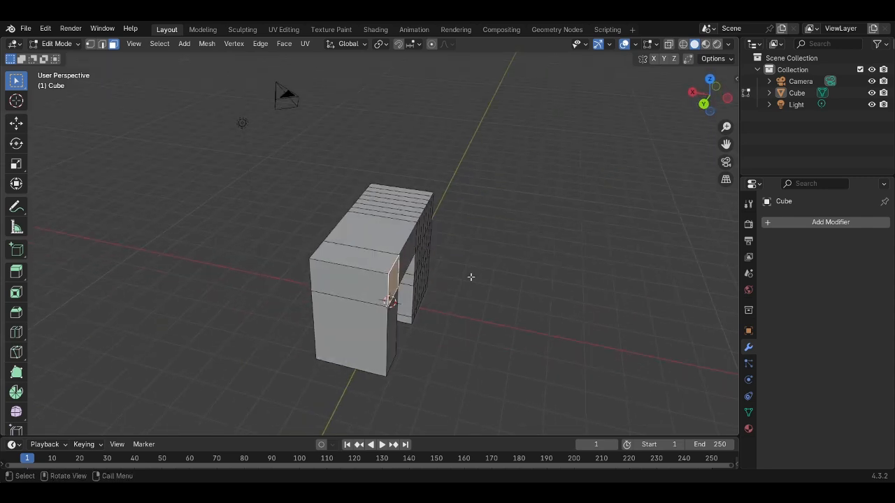
key("e")
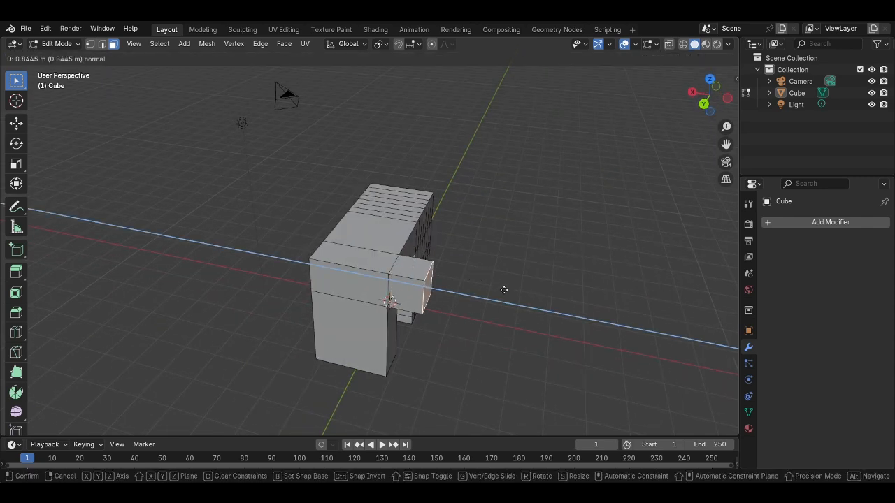
key("z")
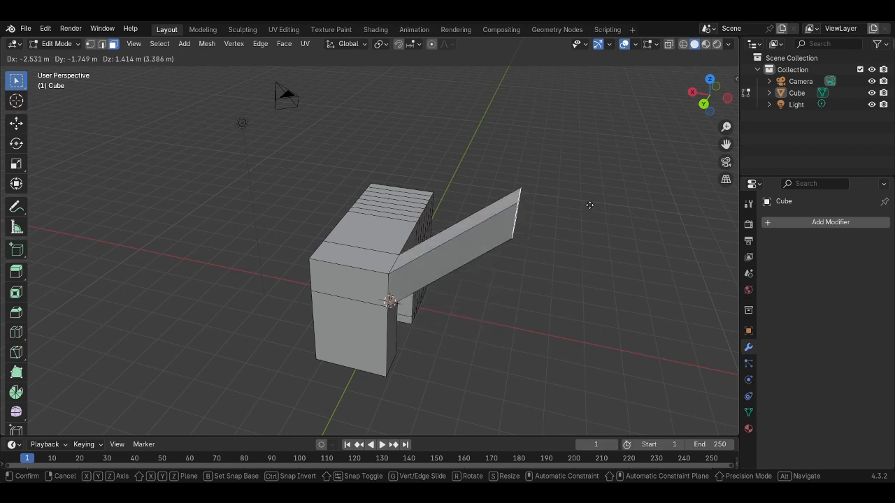
key("x")
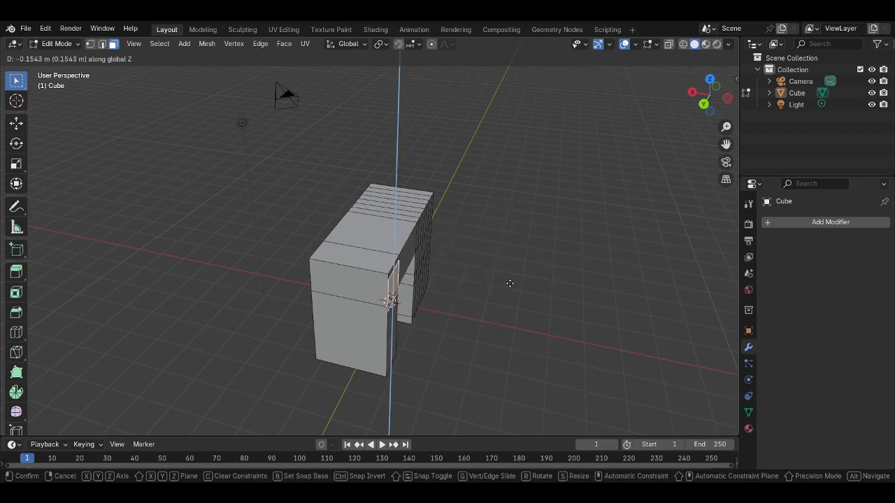
key("z")
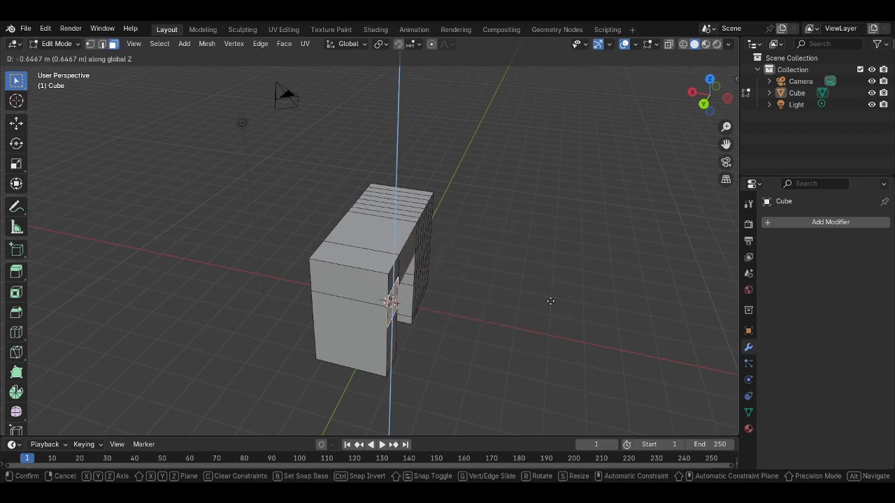
key("y")
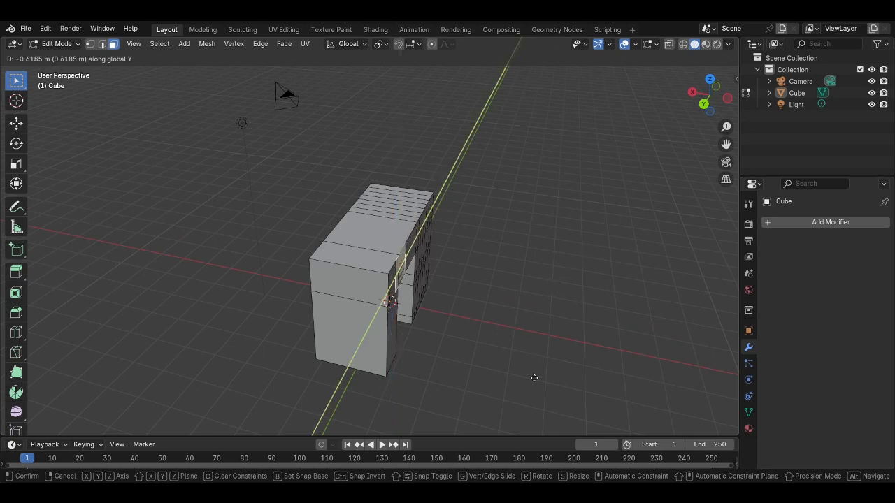
key("Return")
left_click(522, 356)
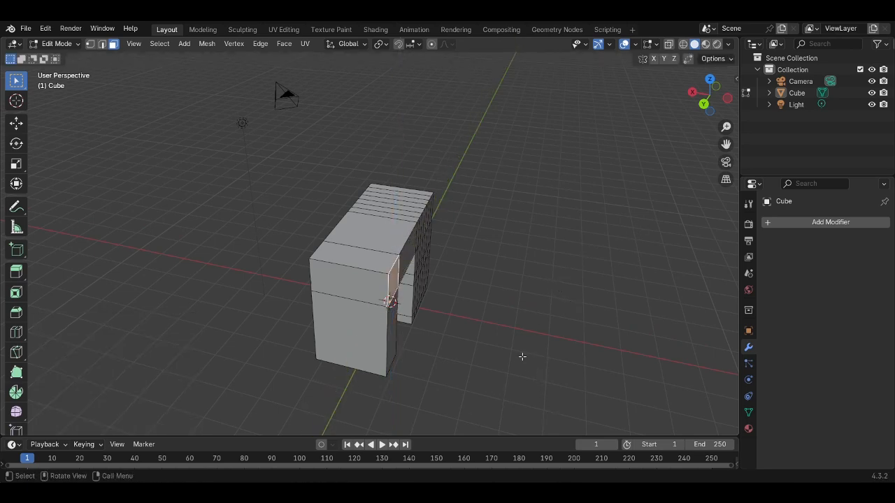
middle_click_drag(521, 356, 279, 274)
left_click(210, 266)
Scale up the bottom face of the extruded leg to about 1.728 to flare its base
middle_click_drag(209, 267, 420, 208)
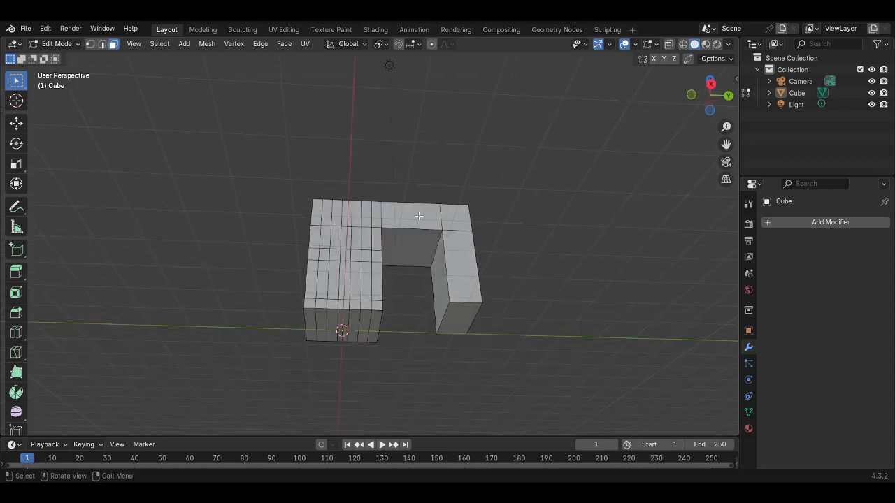
mouse_move(444, 270)
middle_mouse_down()
mouse_move(479, 242)
mouse_move(416, 311)
mouse_move(391, 294)
mouse_move(364, 300)
mouse_move(328, 284)
mouse_move(430, 276)
middle_mouse_up()
left_click(473, 254)
key("s")
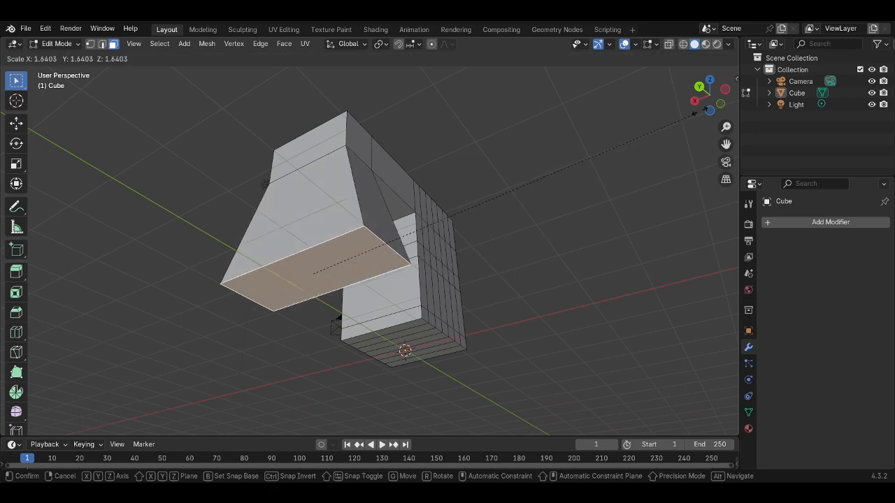
left_click(613, 120)
middle_click_drag(613, 119, 469, 215)
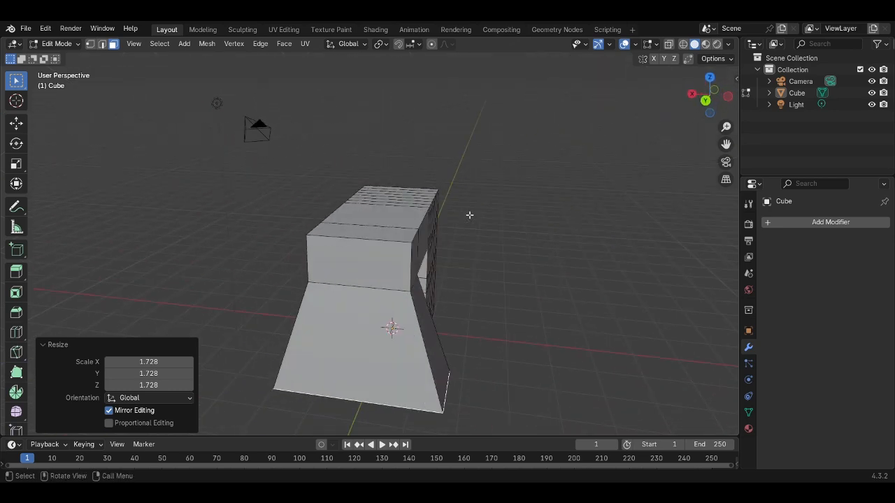
Try scaling the top face of the arm's outer segment down to about 0.49, and undo the scaling
left_click(395, 230)
middle_click_drag(395, 230, 549, 242)
key("s")
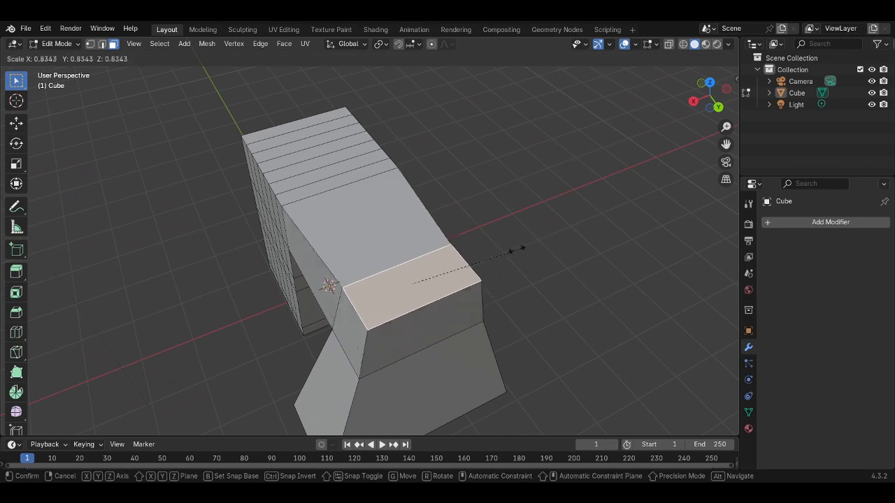
left_click(479, 263)
middle_click_drag(336, 228, 288, 245)
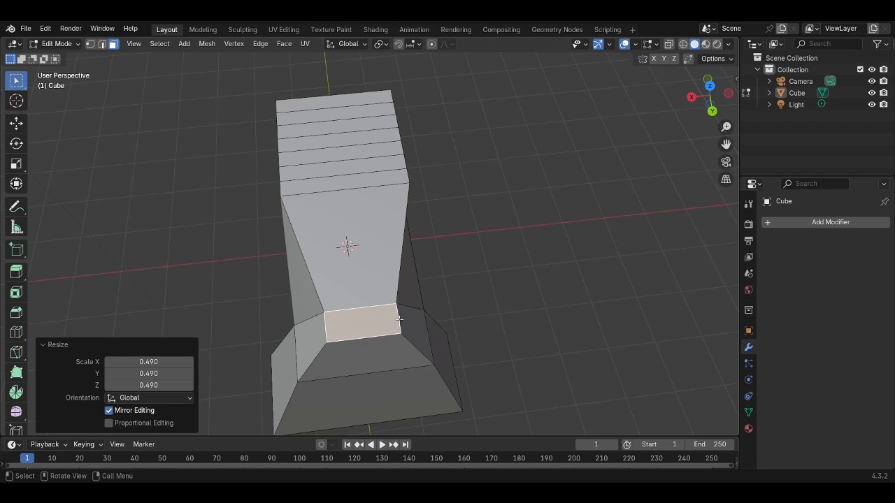
key("ctrl+z")
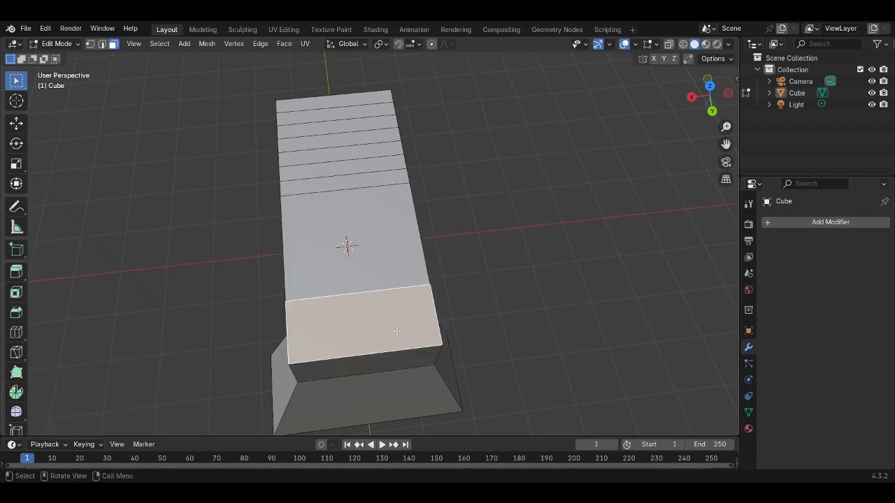
Extrude the top face of the arm's outer segment upward about 0.29 m, scale it down to about 0.26, and clear the selection
key("g")
key("z")
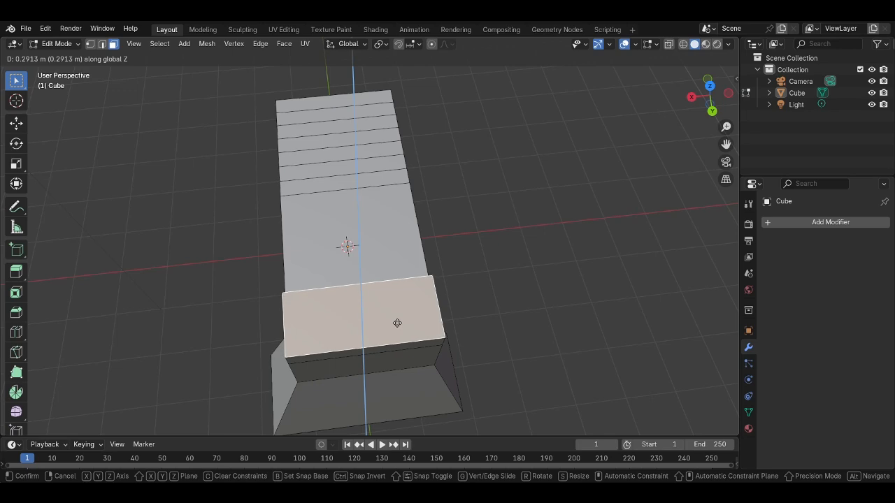
left_click(397, 323)
key("s")
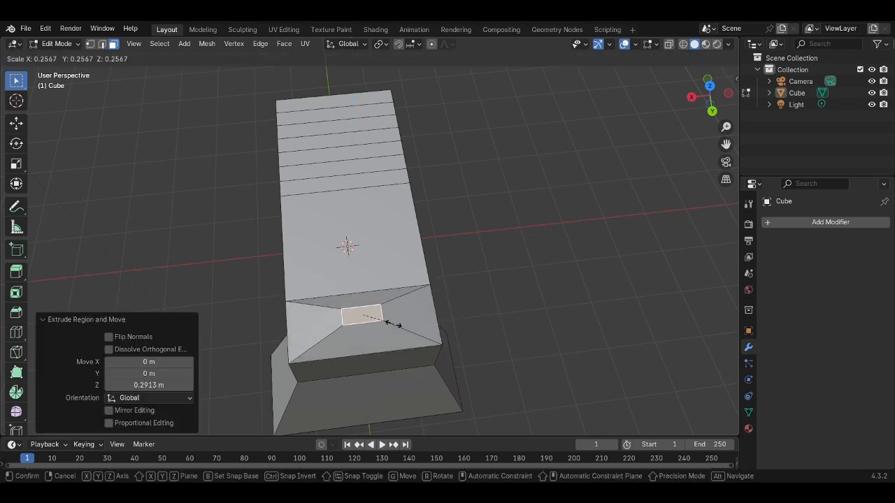
left_click(392, 323)
left_click(479, 279)
Switch from Edit Mode to Object Mode and inspect the edited shape from several sides
middle_click_drag(480, 280, 534, 206)
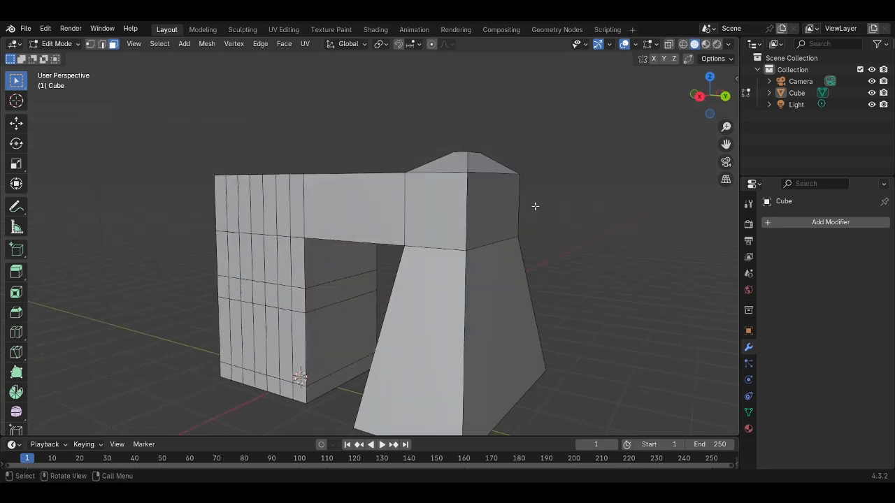
middle_click_drag(445, 182, 467, 210)
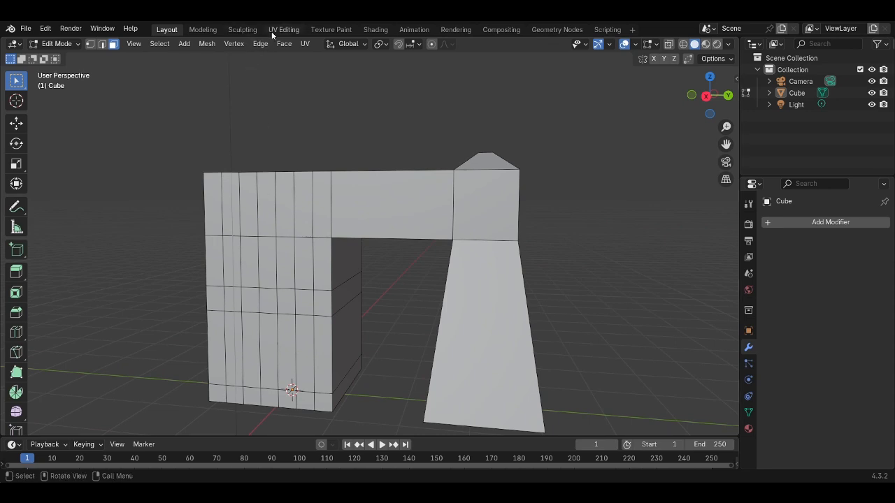
middle_click_drag(440, 143, 483, 175)
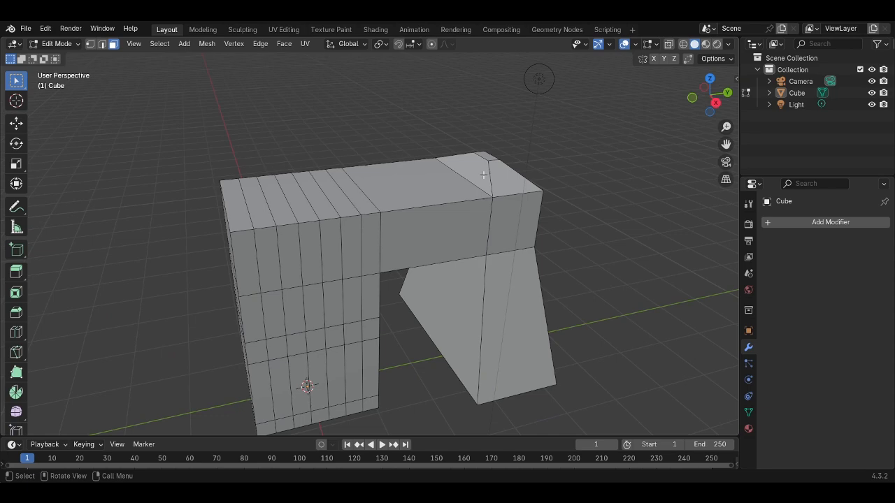
middle_click_drag(78, 203, 447, 160)
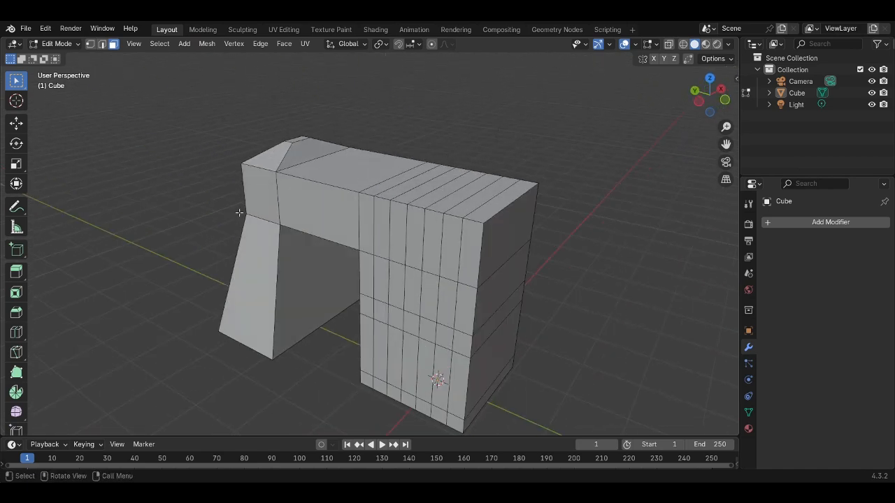
left_click(59, 44)
left_click(56, 54)
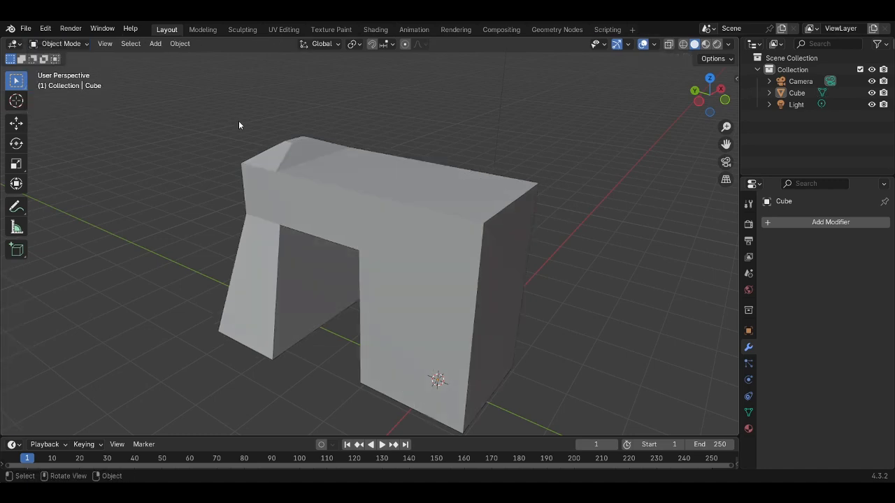
middle_click_drag(238, 120, 483, 184)
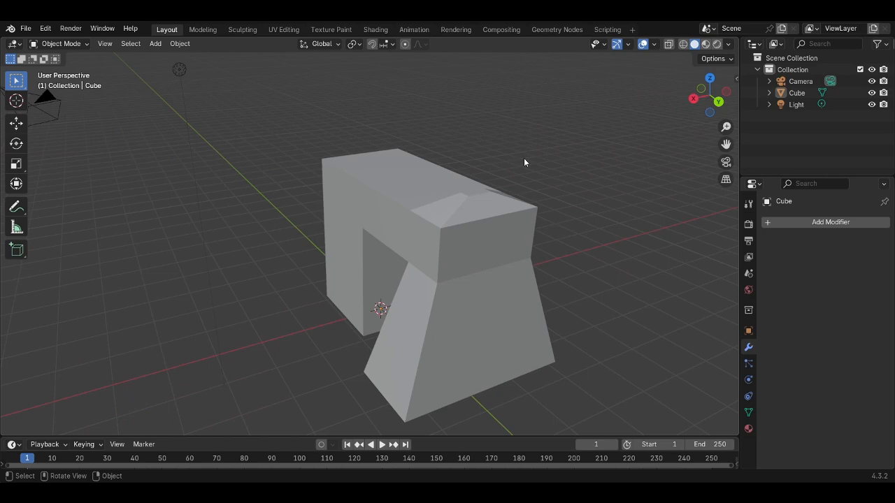
middle_click_drag(525, 168, 521, 258)
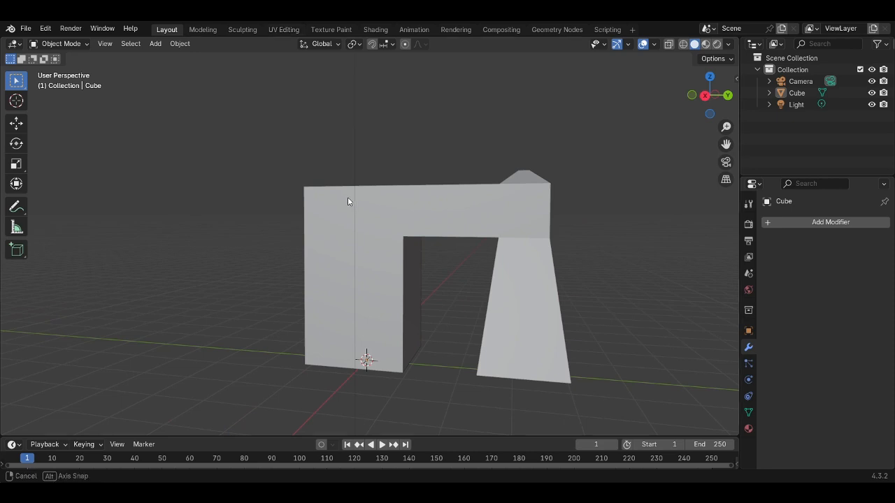
middle_click_drag(347, 199, 422, 233)
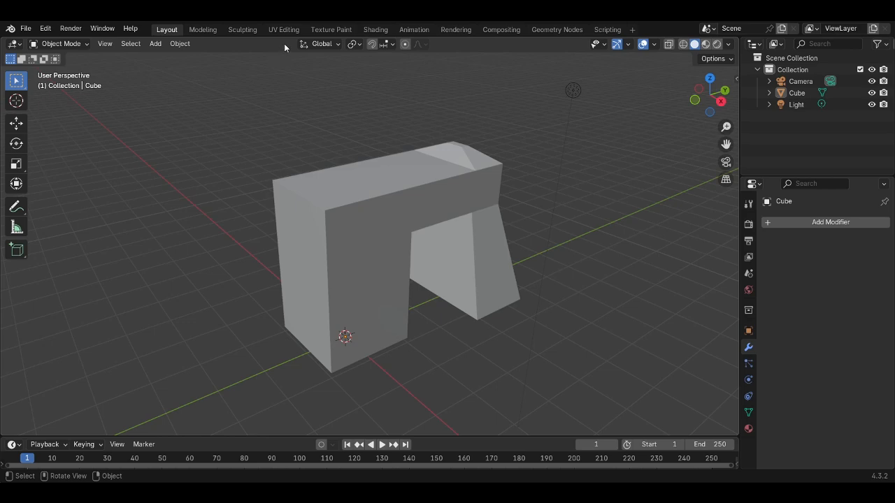
Open the UV Editing workspace and select the entire mesh to display its UV layout
left_click(197, 29)
left_click(175, 29)
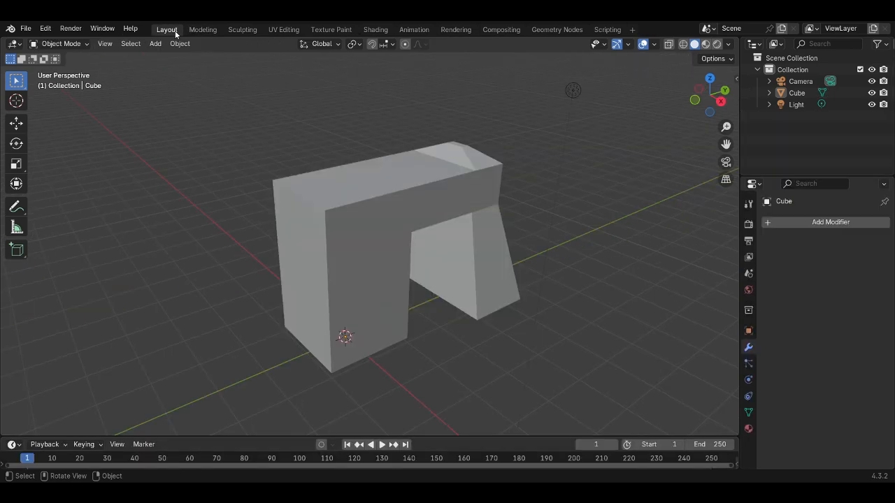
left_click(286, 29)
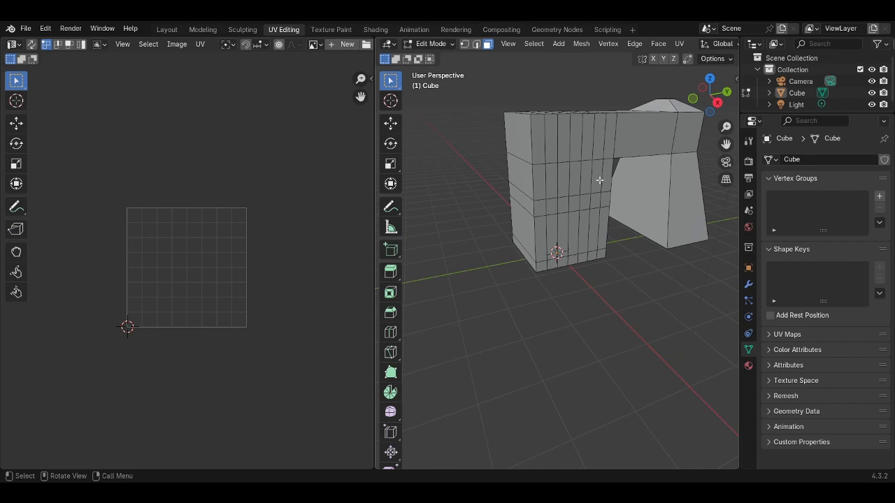
middle_click_drag(599, 180, 635, 210)
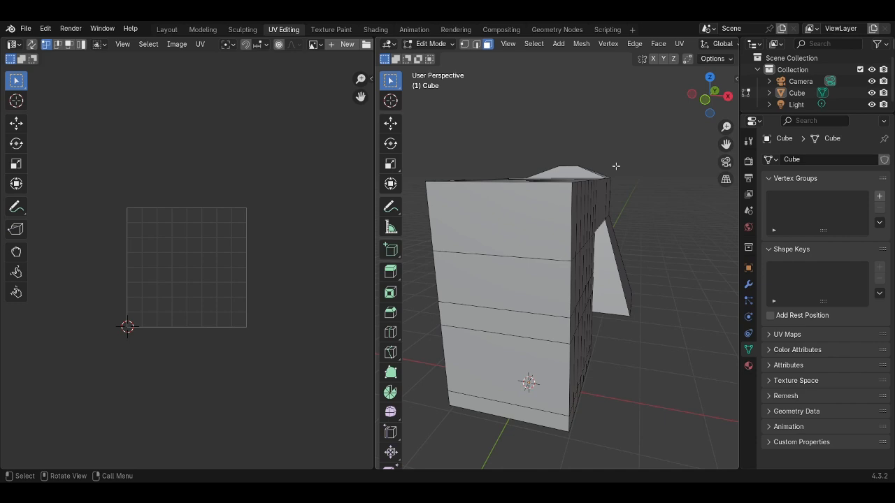
middle_click_drag(576, 265, 542, 282)
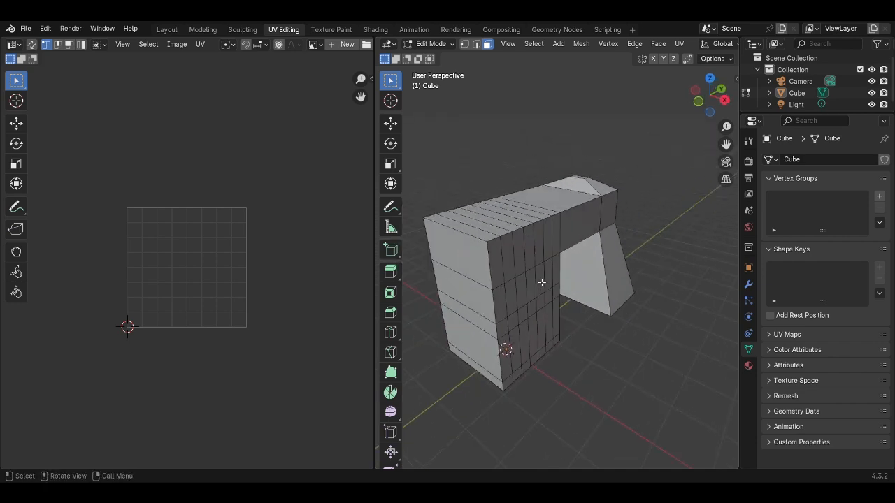
key("a")
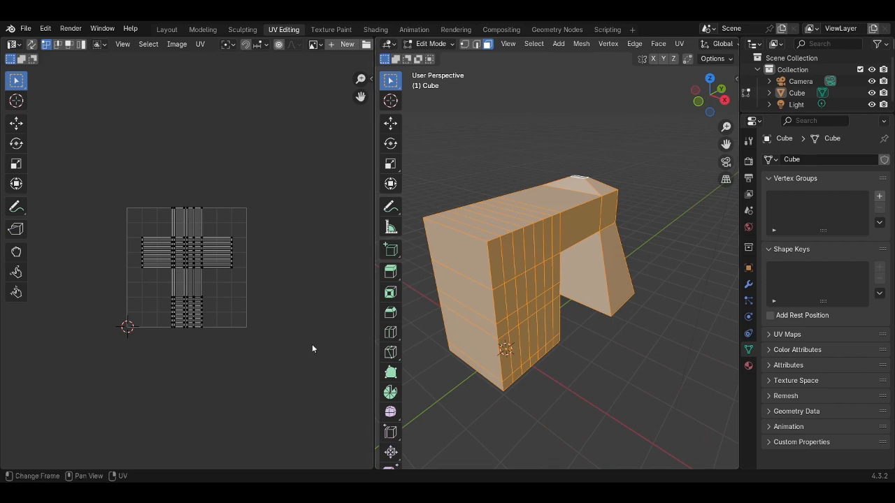
scroll(168, 244, "up", 5)
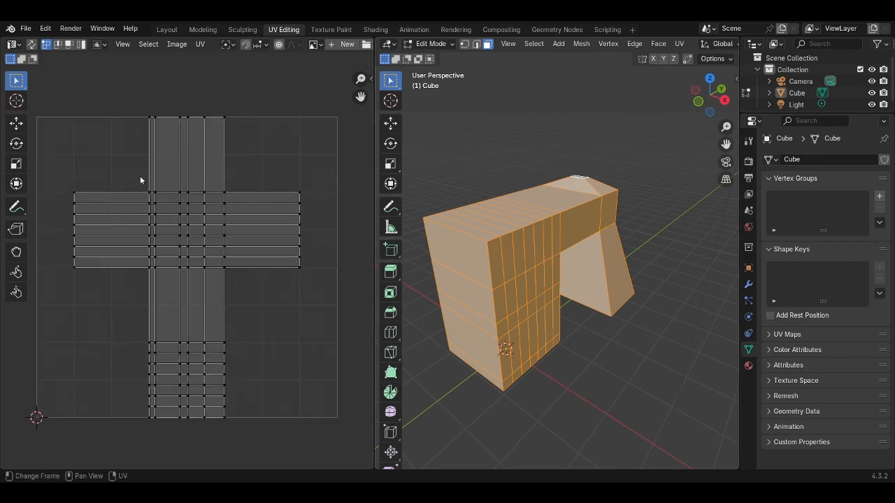
Select the whole mesh and unwrap it with Smart UV Project, using a 66° angle limit and 0.000 island margin
middle_click_drag(597, 270, 544, 269)
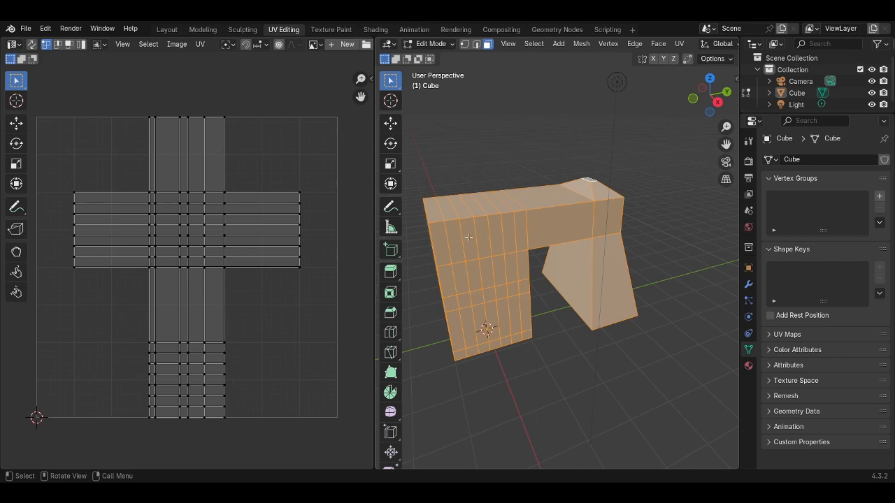
middle_click_drag(469, 238, 476, 244)
scroll(476, 245, "down", 1)
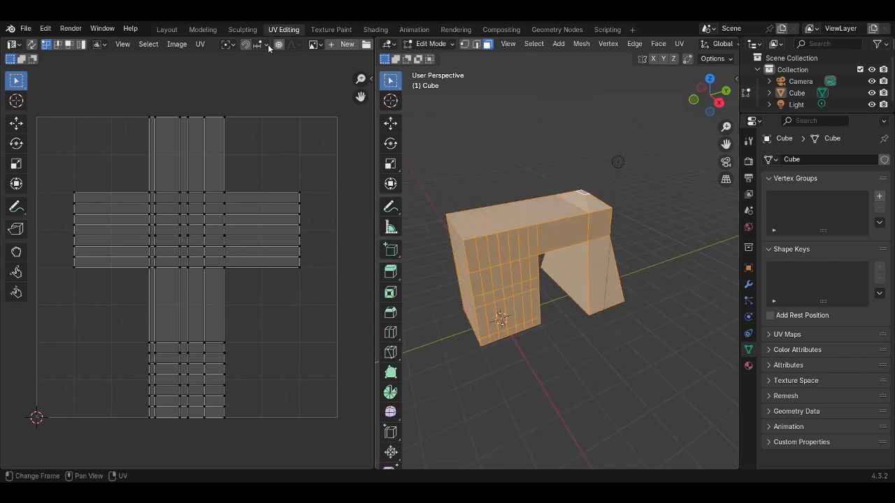
scroll(225, 46, "down", 3)
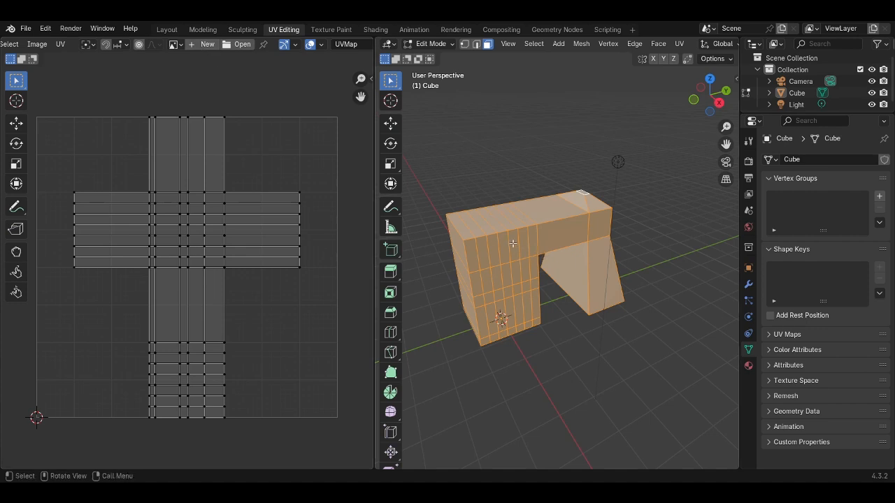
middle_click_drag(533, 275, 570, 220)
key("alt+a")
key("a")
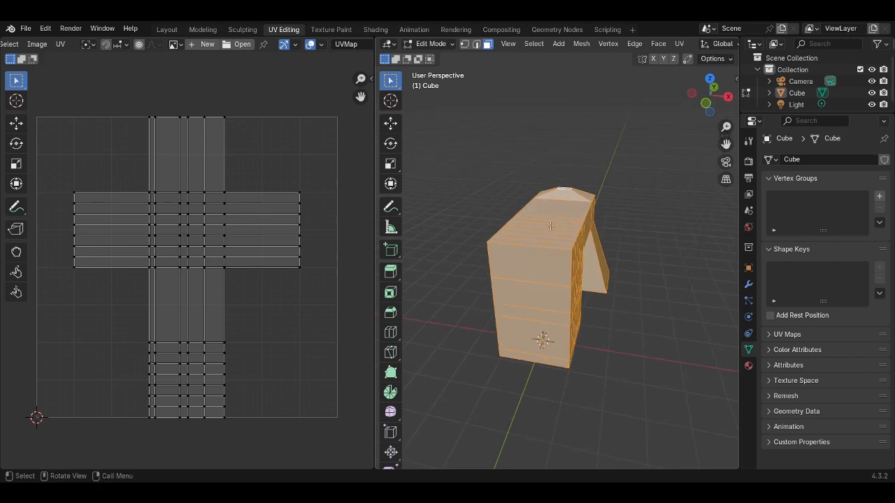
key("u")
mouse_move(551, 228)
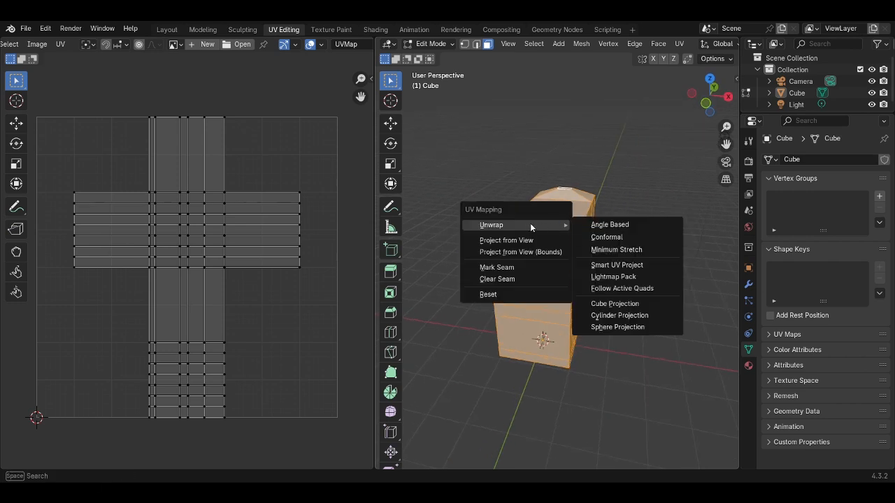
left_click(611, 266)
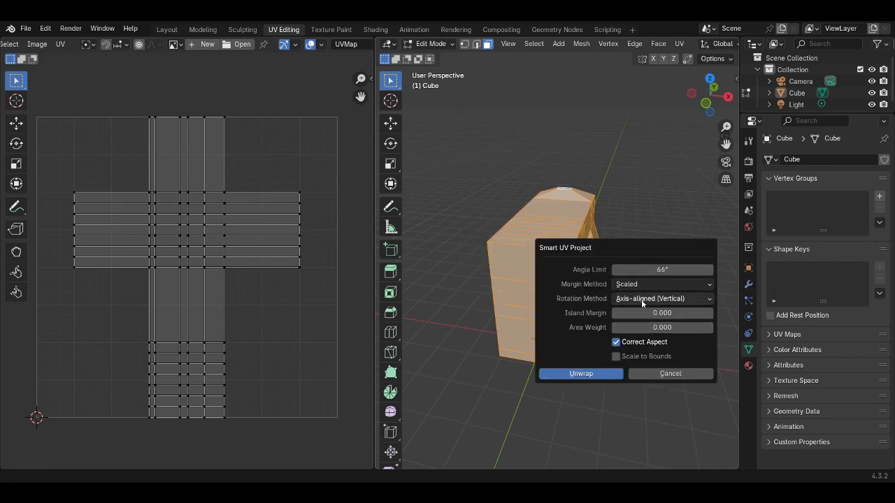
left_click(581, 375)
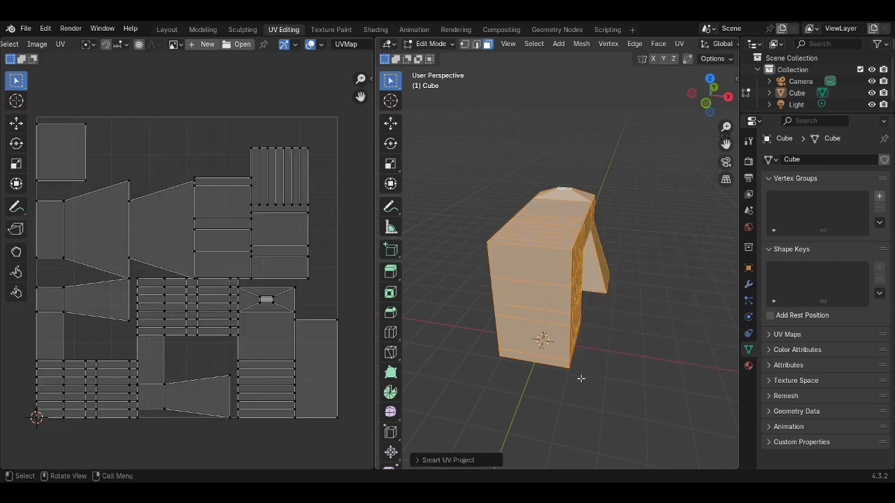
Adjust the Smart UV Project angle limit to 66.1°, try changing the area weight, and reselect the whole mesh
left_click(420, 461)
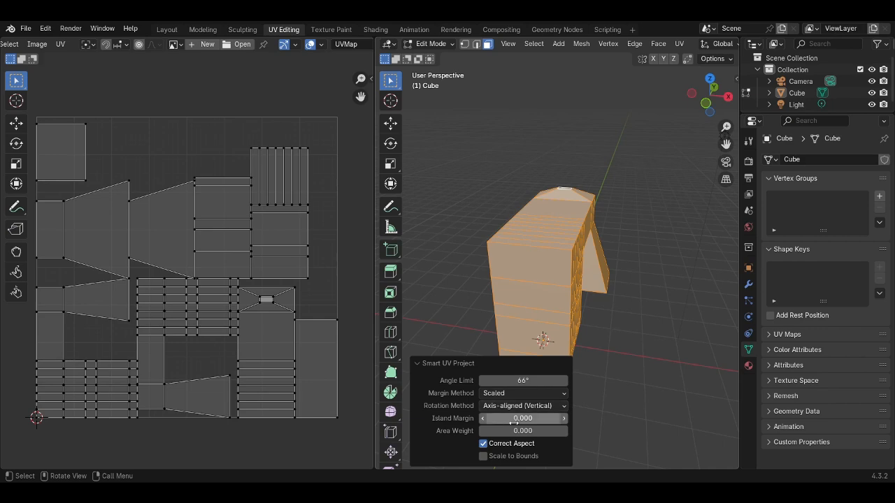
mouse_move(516, 418)
left_mouse_down()
mouse_move(564, 418)
mouse_move(511, 418)
left_mouse_up()
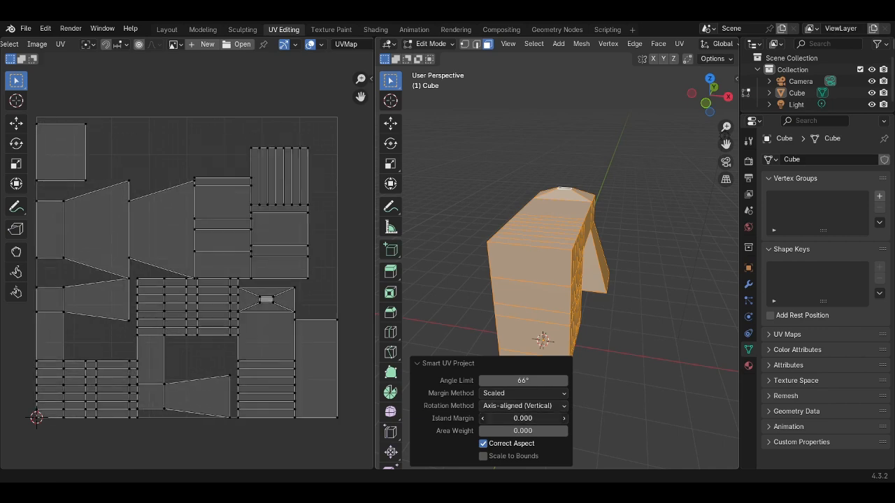
left_click_drag(524, 380, 519, 381)
left_click_drag(519, 430, 547, 430)
left_click_drag(520, 430, 493, 430)
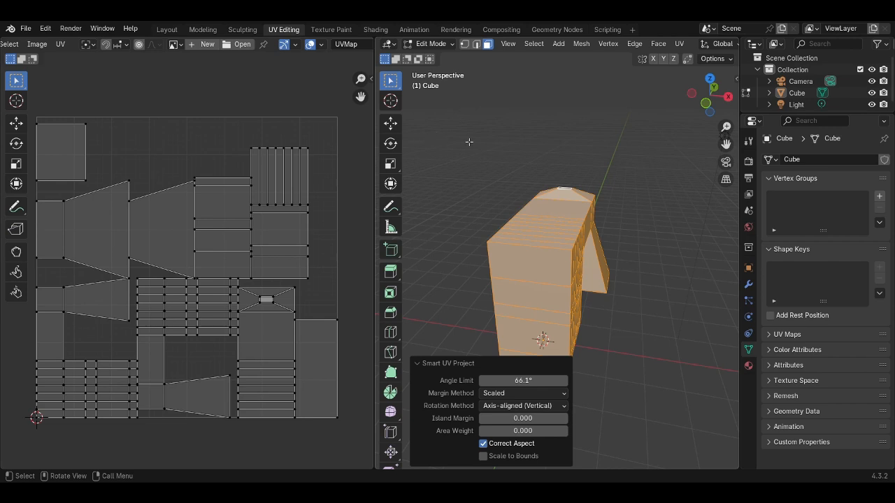
key("alt+a")
key("a")
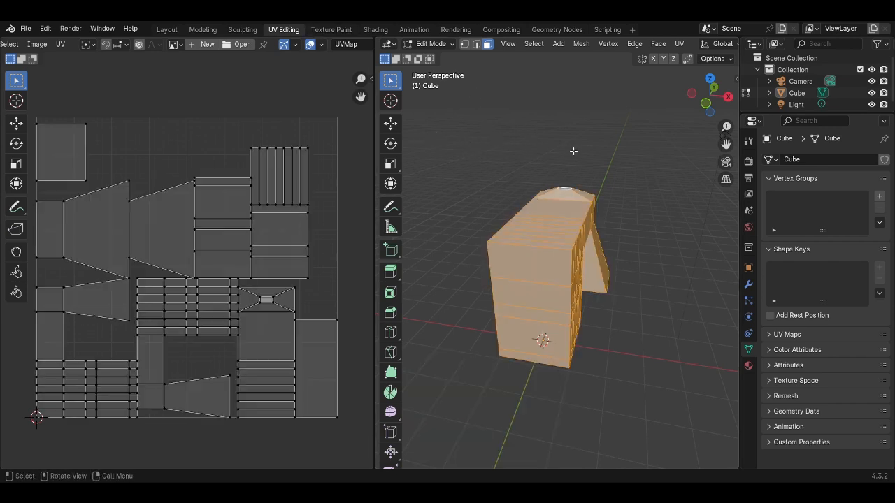
Create a blank 1024 × 1024 px image named block_uv behind the UV layout
left_click(195, 47)
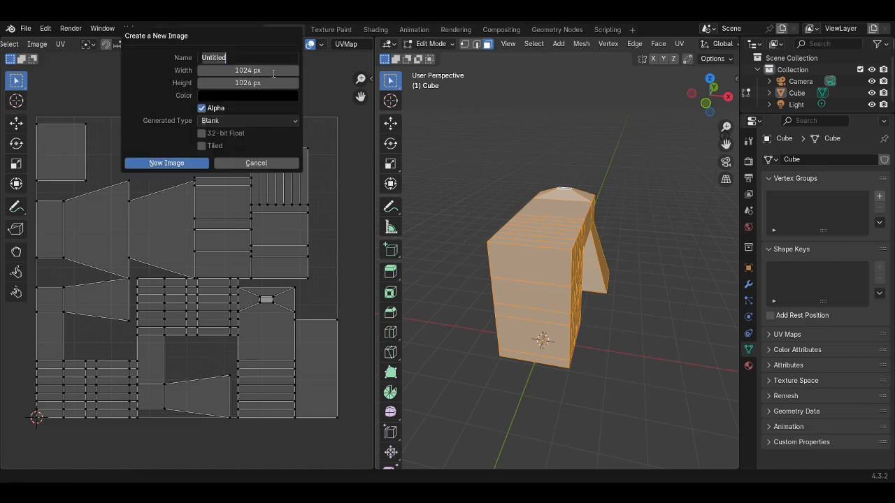
type("block_uv")
key("Return")
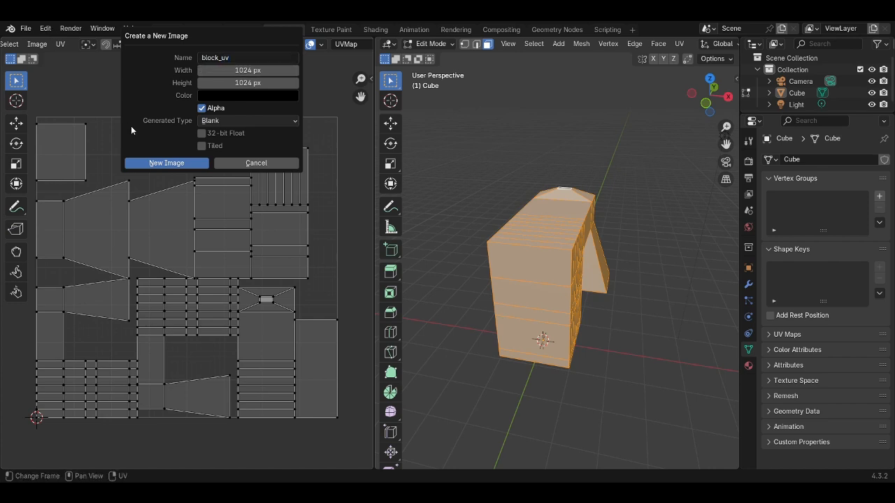
left_click(166, 163)
scroll(207, 239, "down", 5)
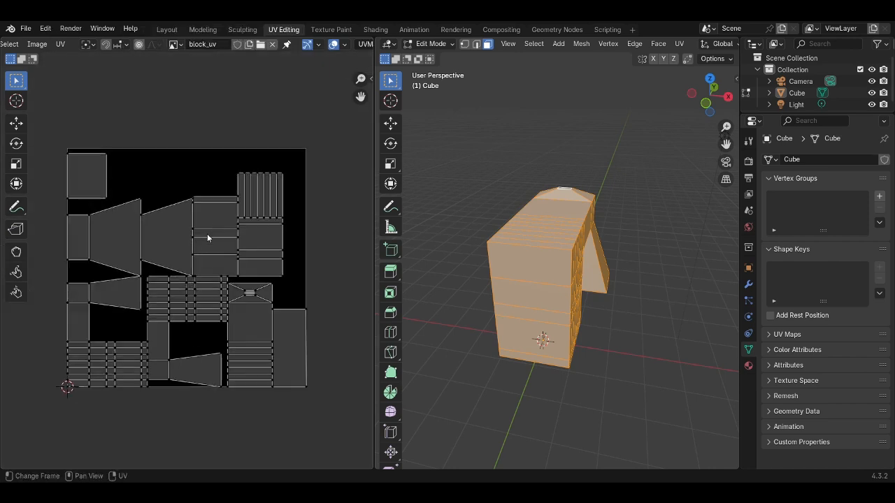
Switch to the Texture Paint workspace and load the block_uv image into its image editor
left_click(331, 29)
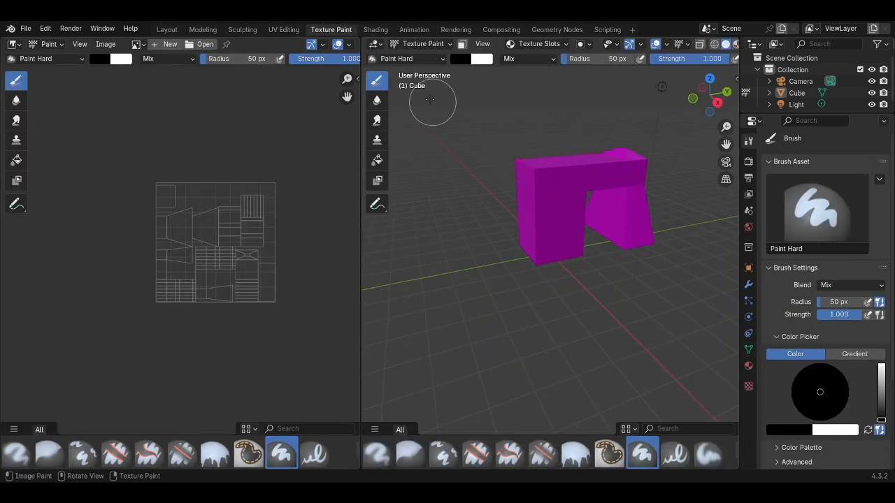
left_click(294, 30)
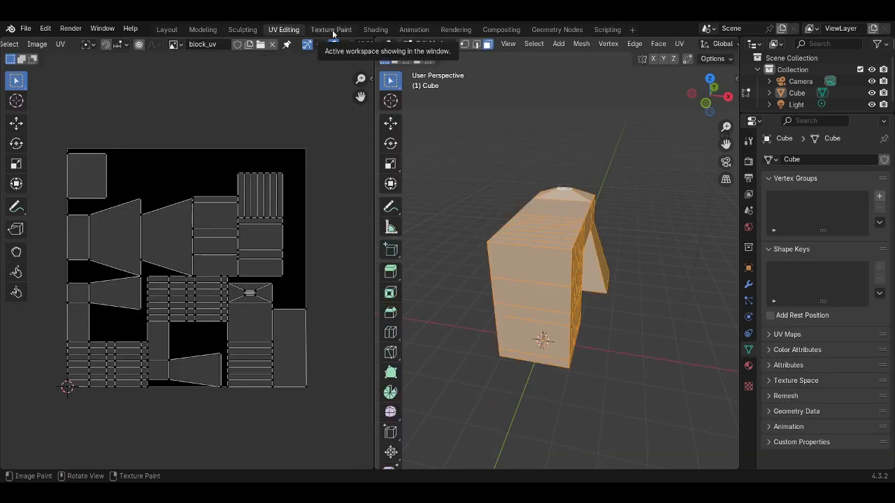
left_click(331, 30)
left_click(288, 31)
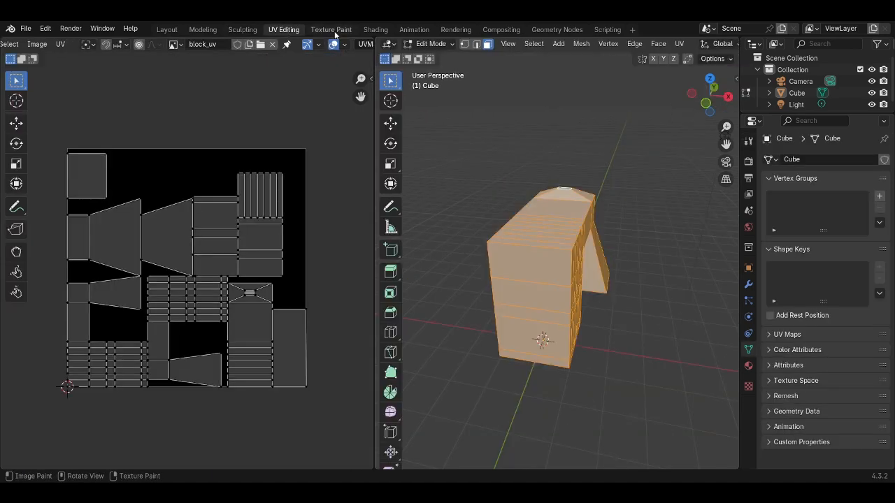
left_click(334, 30)
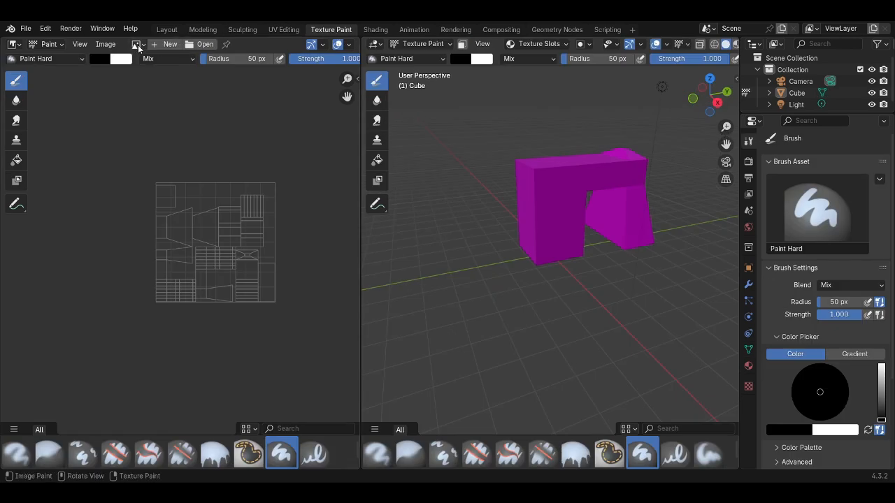
left_click(137, 44)
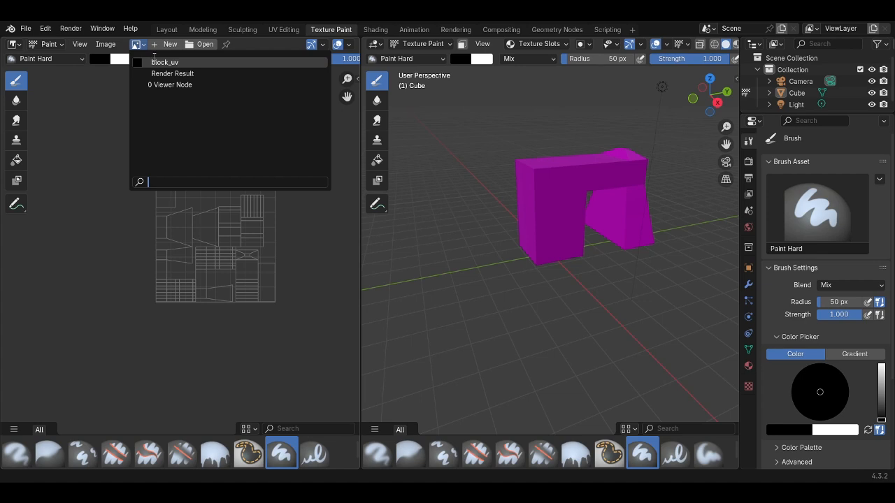
left_click(156, 62)
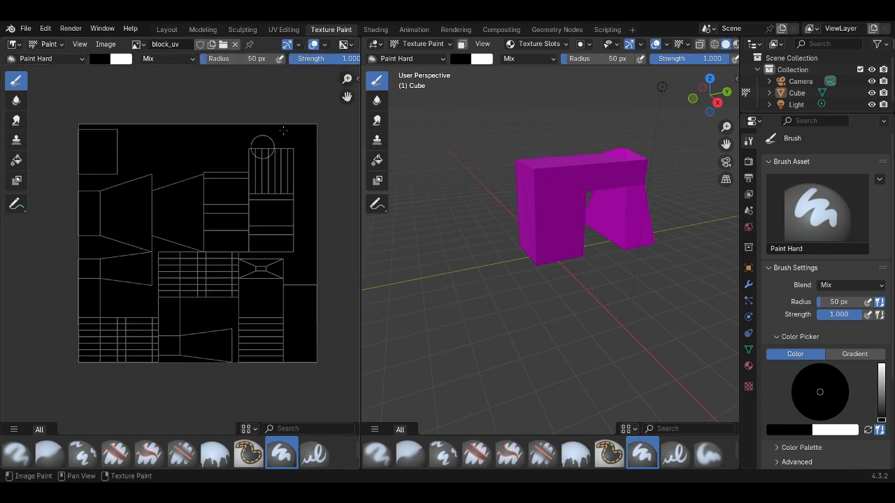
Open the Shading workspace, browse the cube's property categories, and show its material properties
left_click(375, 30)
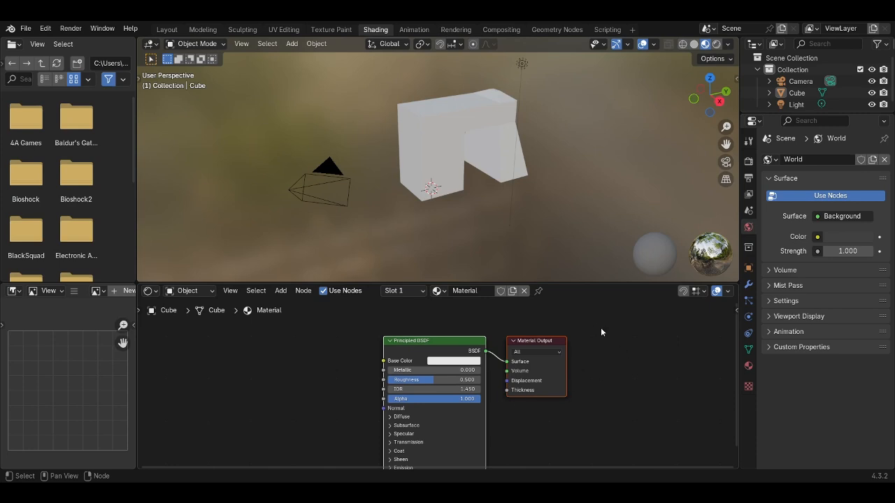
left_click(748, 348)
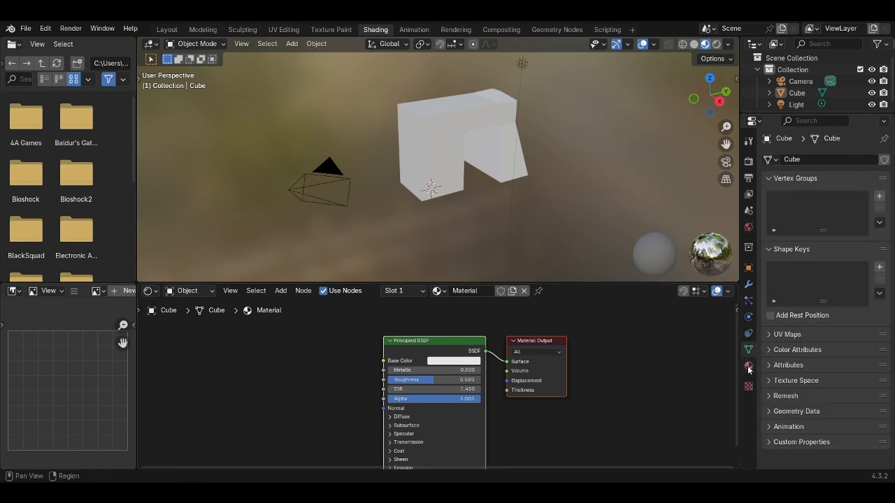
left_click(748, 368)
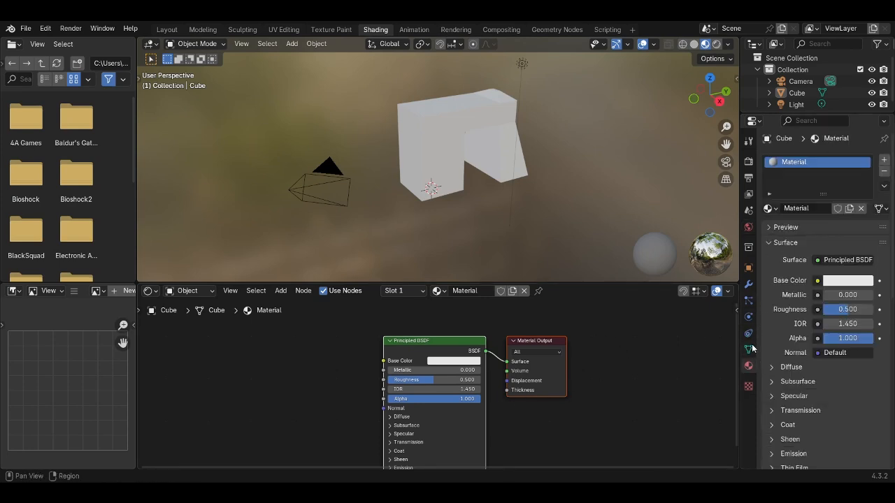
left_click(750, 306)
left_click(749, 283)
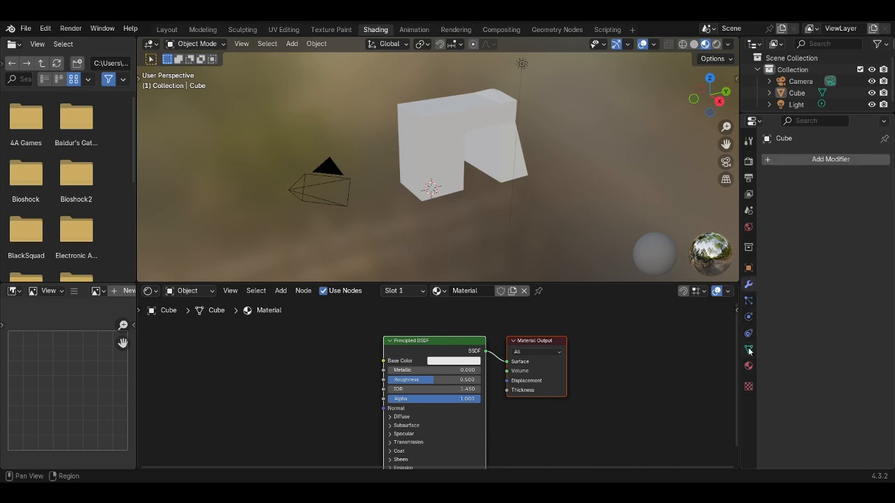
left_click(748, 349)
left_click(747, 365)
left_click(750, 317)
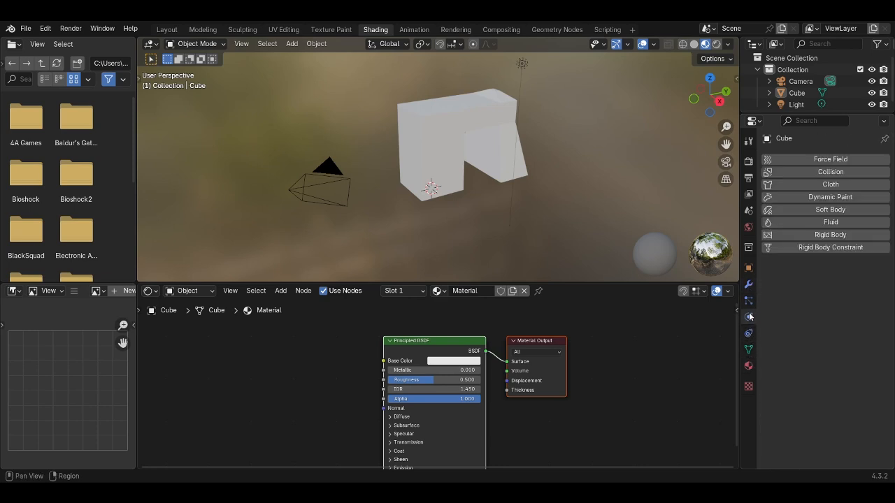
left_click(748, 367)
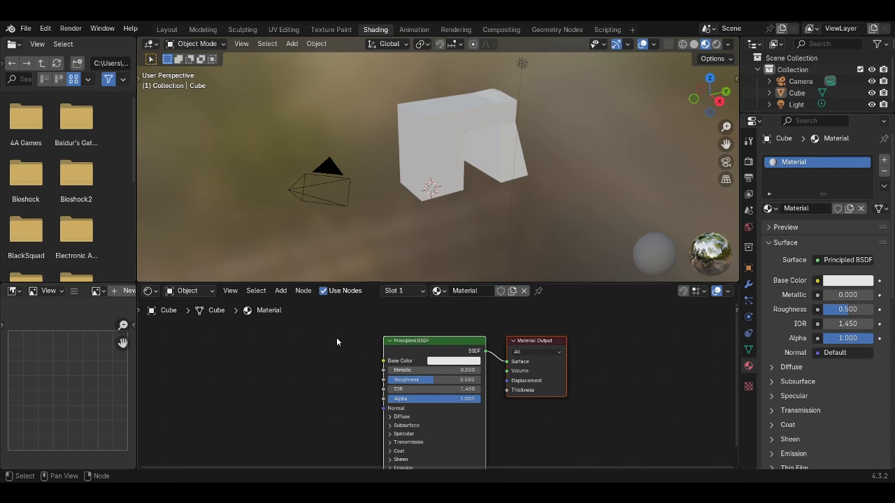
Change the Principled BSDF base color of the cube's material to a pale pink
middle_click_drag(327, 249, 319, 204)
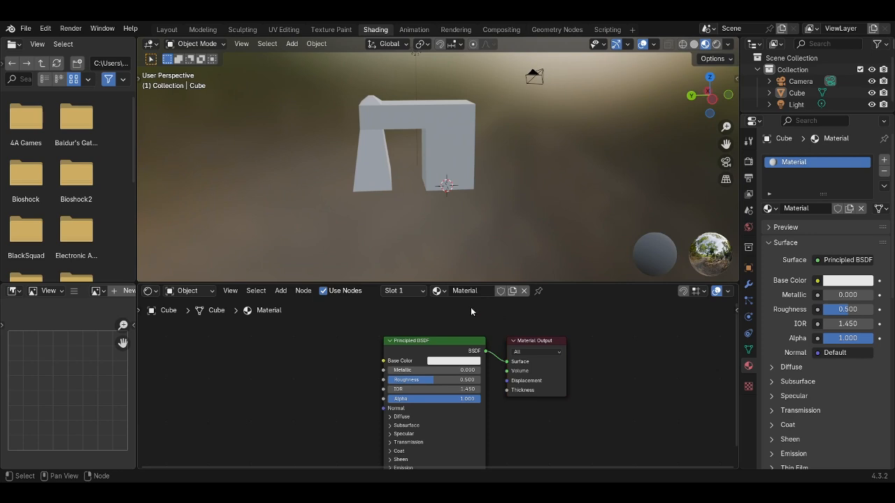
left_click(449, 361)
mouse_move(471, 260)
left_mouse_down()
mouse_move(450, 281)
mouse_move(472, 264)
mouse_move(442, 250)
mouse_move(464, 259)
left_mouse_up()
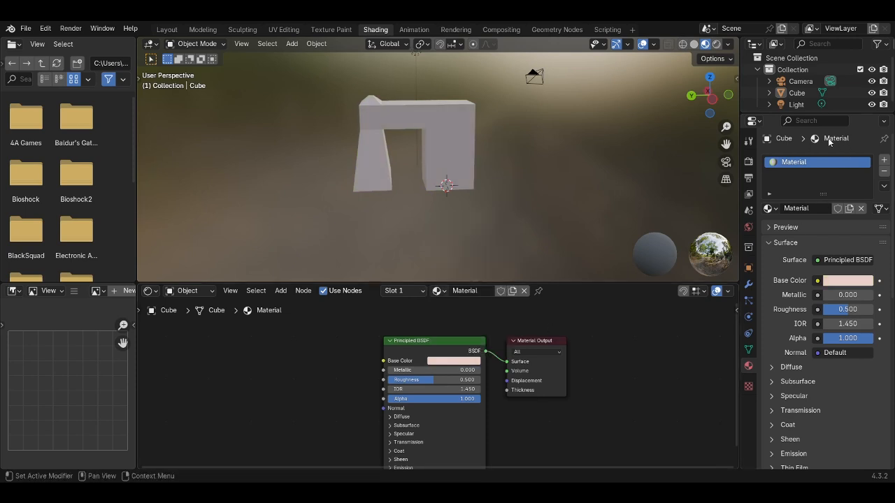
Add an Image Texture node beside the Principled BSDF, assign block_uv to it, and connect its Color output to Base Color
left_click(281, 291)
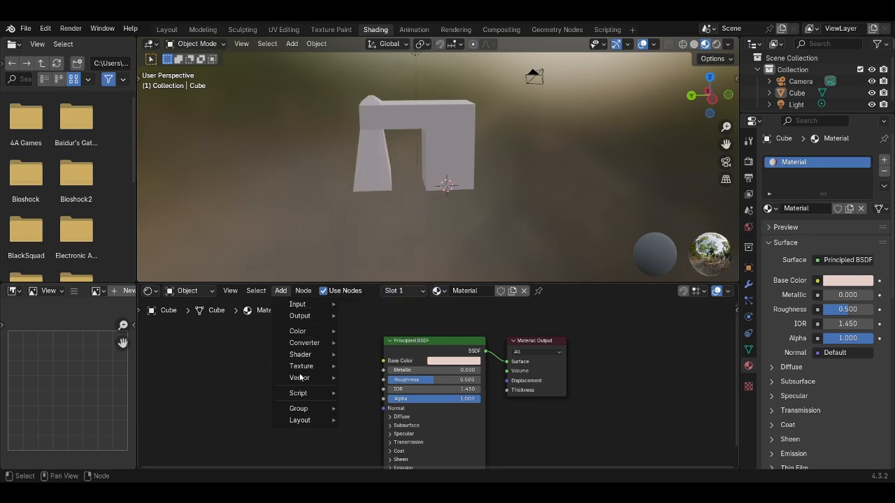
mouse_move(300, 369)
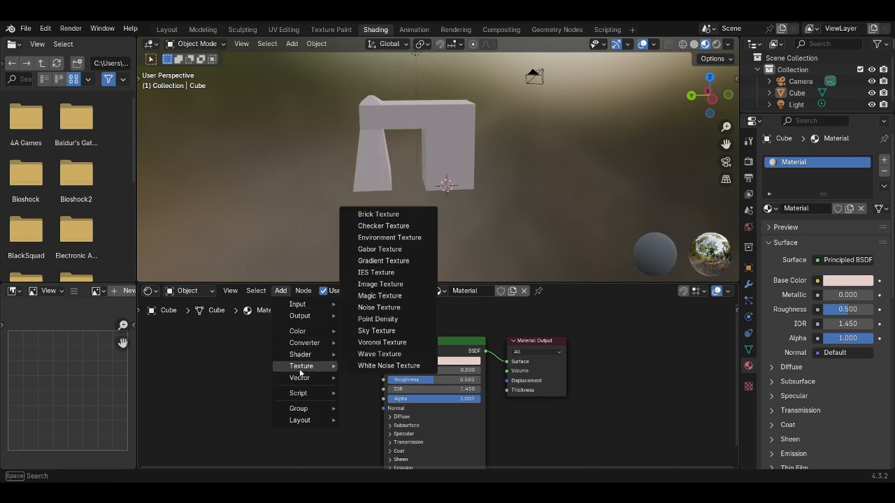
left_click(381, 284)
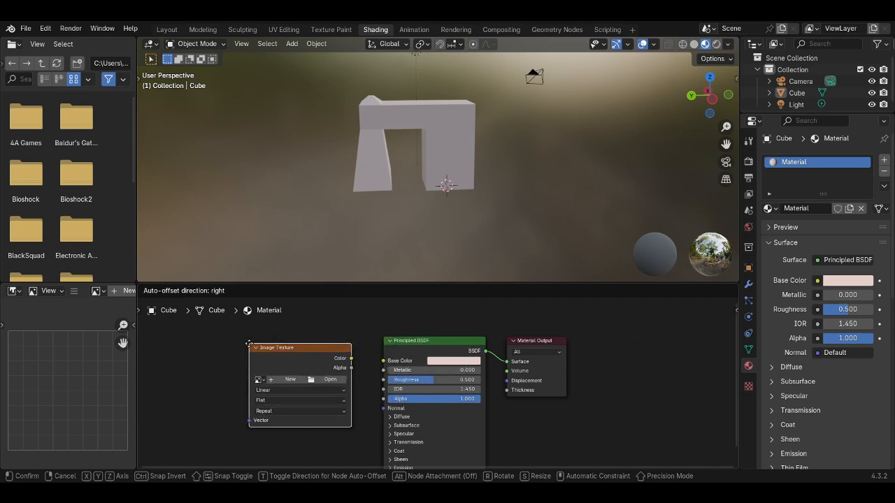
left_click(249, 344)
left_click(258, 382)
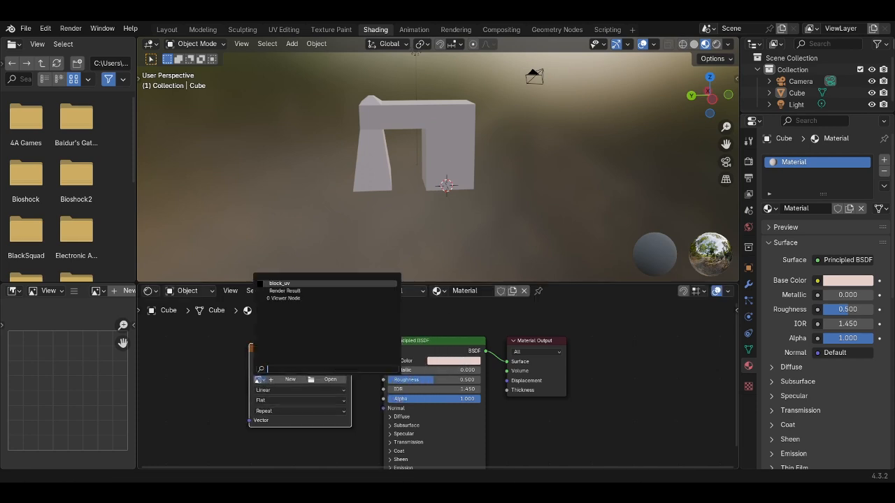
left_click(276, 290)
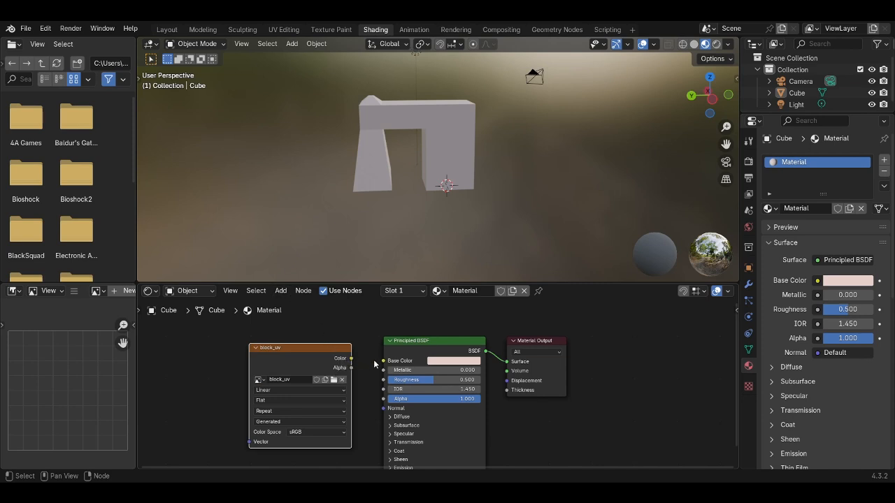
left_click_drag(351, 358, 383, 361)
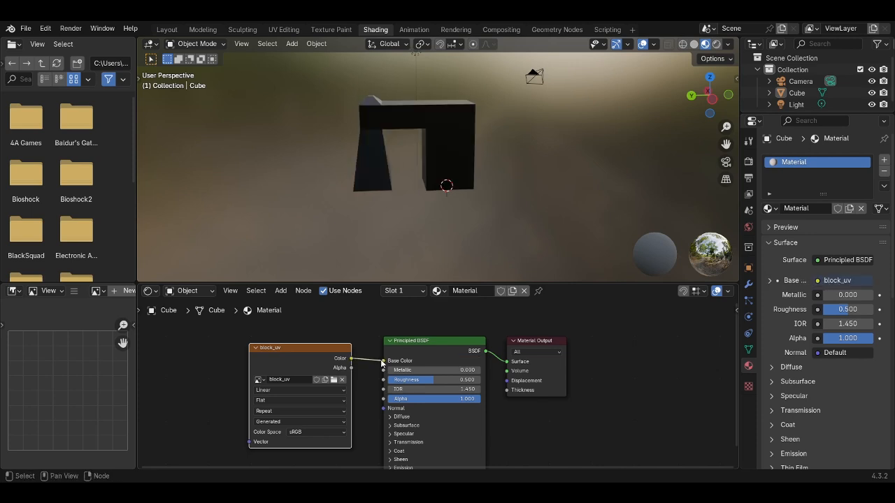
middle_click_drag(397, 200, 452, 204)
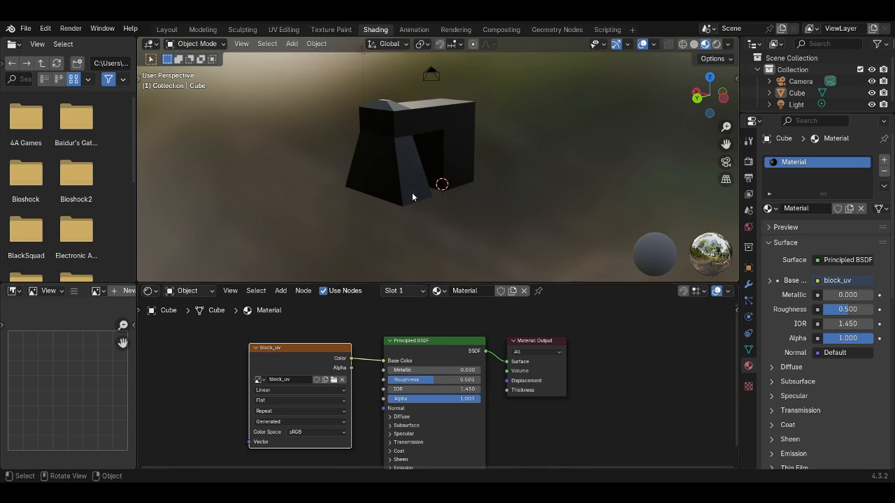
Revisit the UV Editing workspace, return to the Texture Paint workspace, and set the Paint Hard brush color to red
left_click(283, 29)
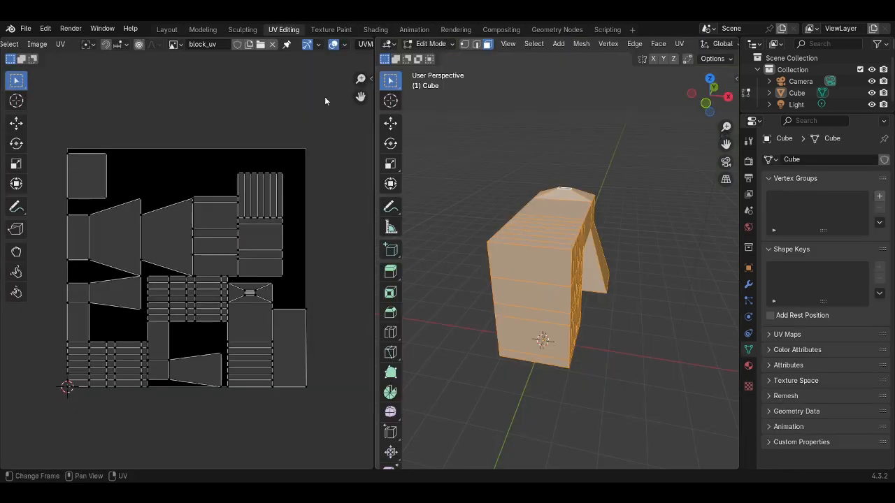
mouse_move(553, 241)
middle_mouse_down()
mouse_move(630, 259)
mouse_move(590, 128)
mouse_move(559, 236)
middle_mouse_up()
left_click(330, 29)
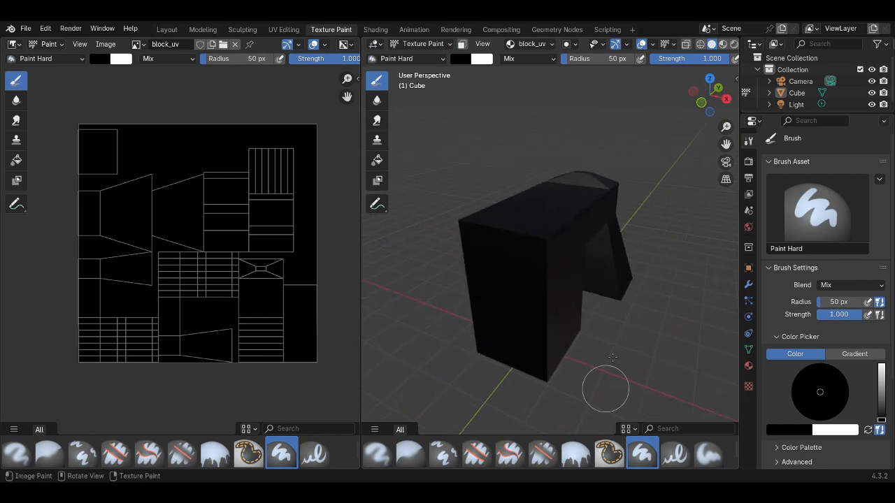
left_click(461, 60)
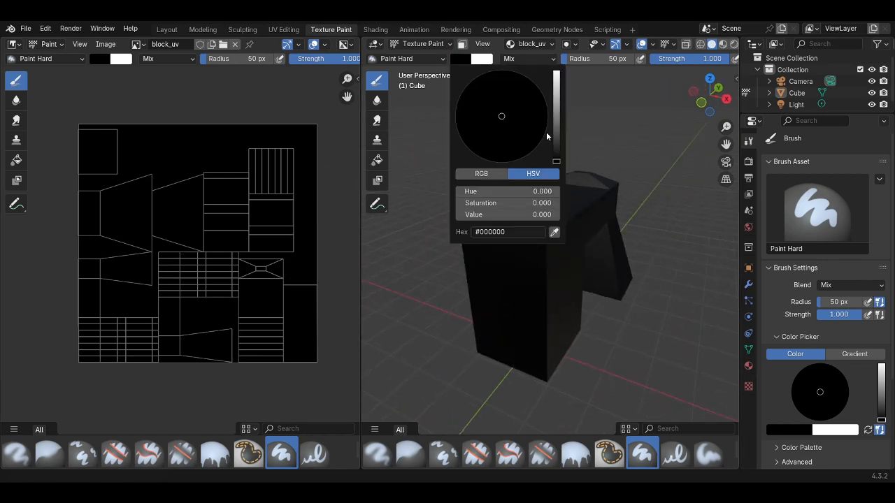
mouse_move(556, 137)
left_mouse_down()
mouse_move(557, 78)
mouse_move(557, 97)
left_mouse_up()
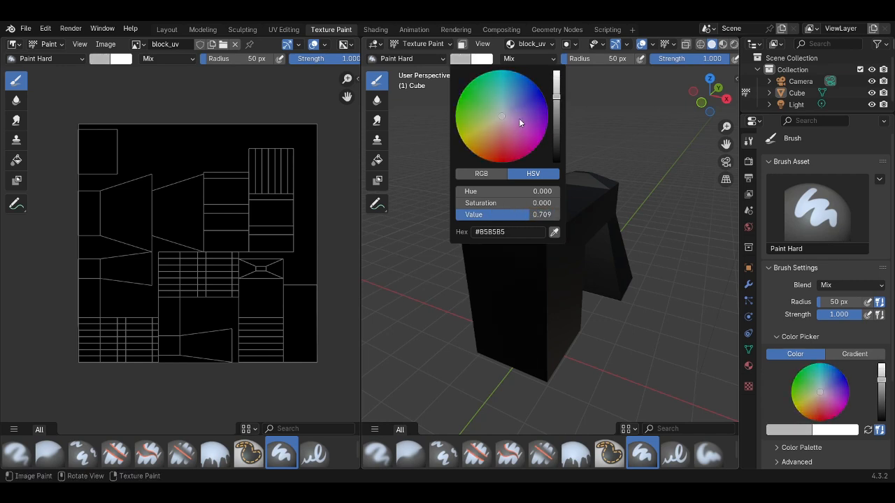
left_click(502, 157)
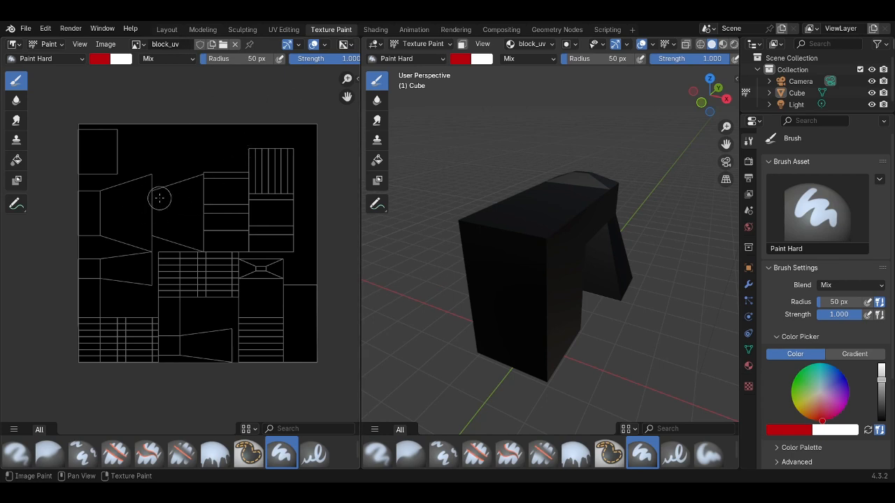
Try red brush strokes across the block's top face, and undo them
middle_click_drag(513, 226, 551, 227)
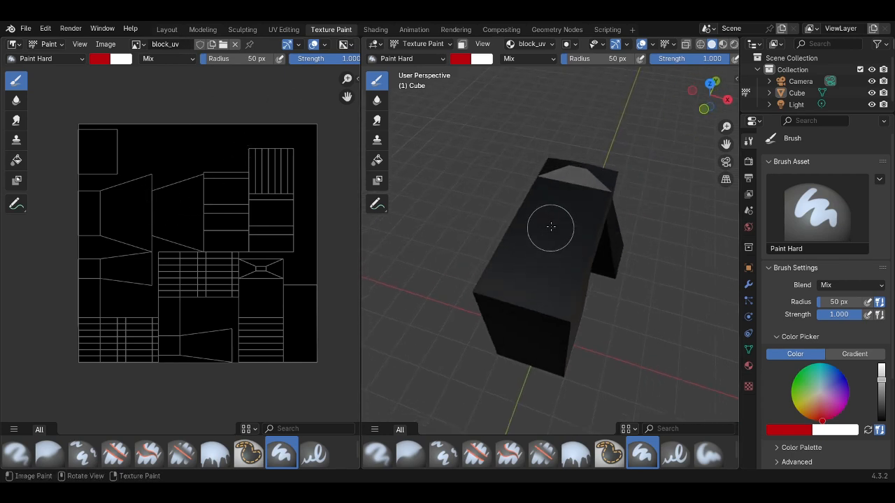
left_click_drag(552, 213, 535, 269)
key("ctrl+z")
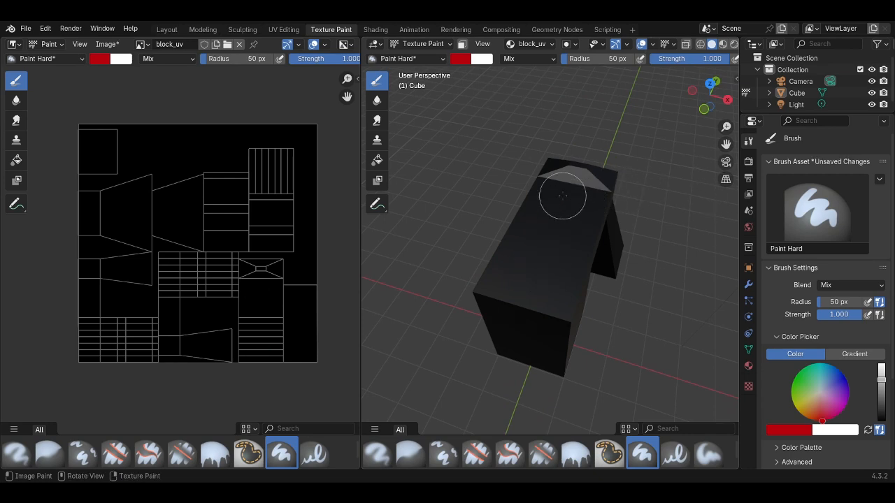
mouse_move(562, 196)
left_mouse_down()
mouse_move(522, 266)
mouse_move(574, 255)
mouse_move(595, 226)
left_mouse_up()
middle_click_drag(595, 225, 433, 208)
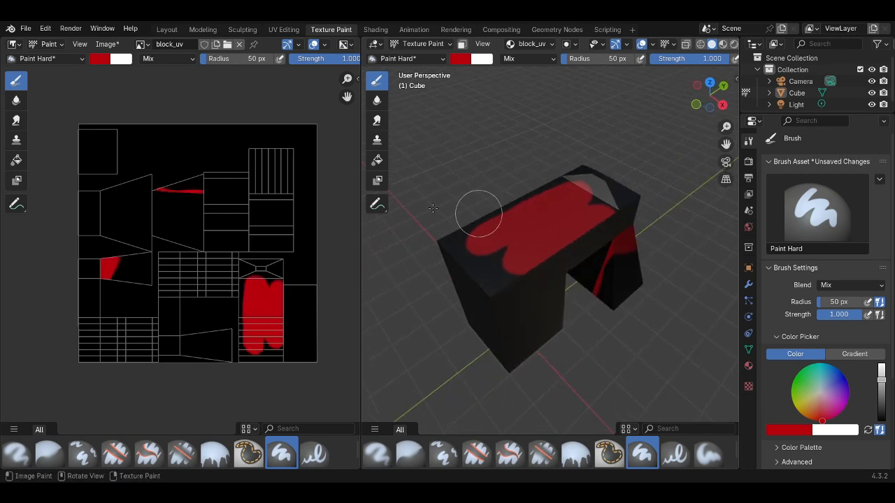
key("ctrl+z")
key("ctrl+z")
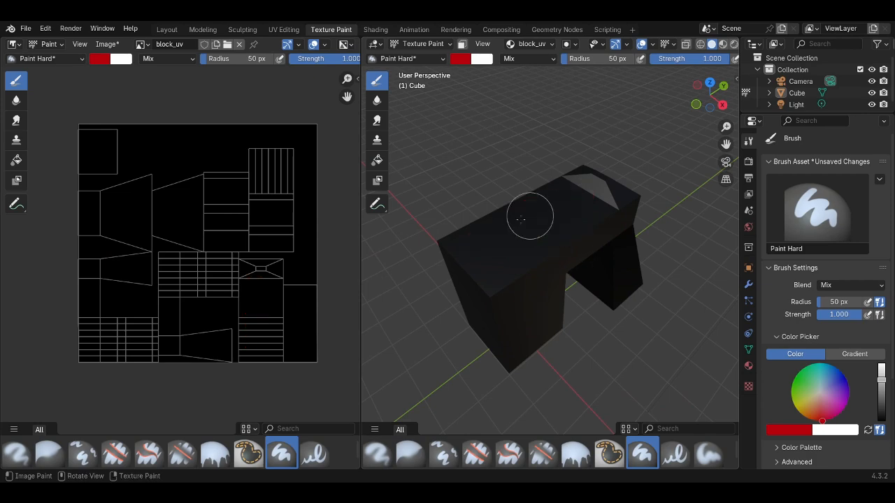
Paint red dabs on the block's top edge beside the pyramid and on the slanted leg below it
mouse_move(520, 219)
middle_mouse_down()
mouse_move(513, 259)
mouse_move(604, 200)
middle_mouse_up()
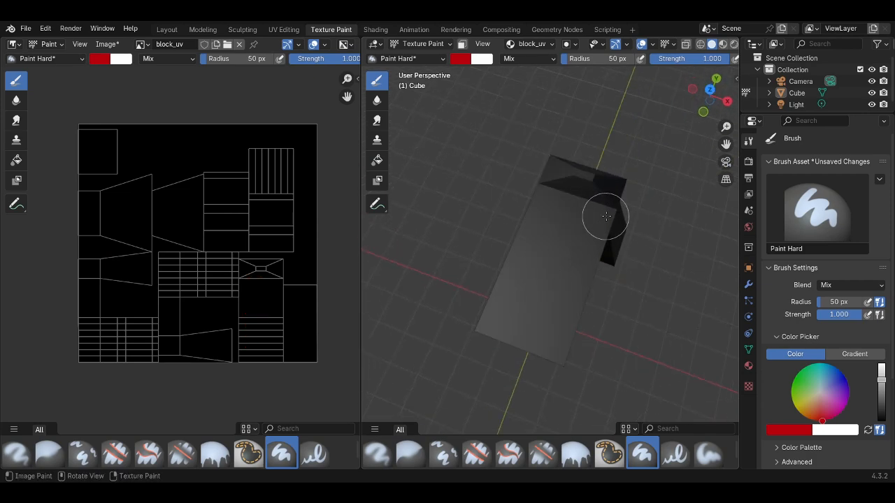
left_click(600, 214)
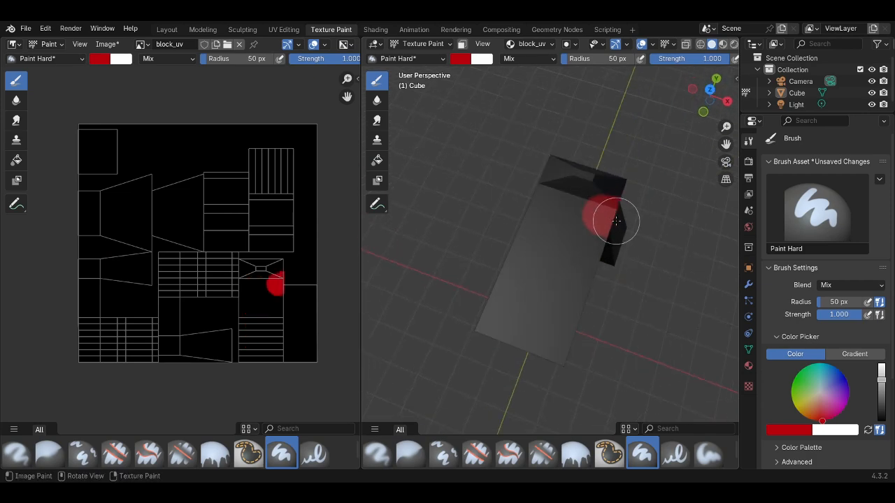
middle_click_drag(625, 230, 612, 227)
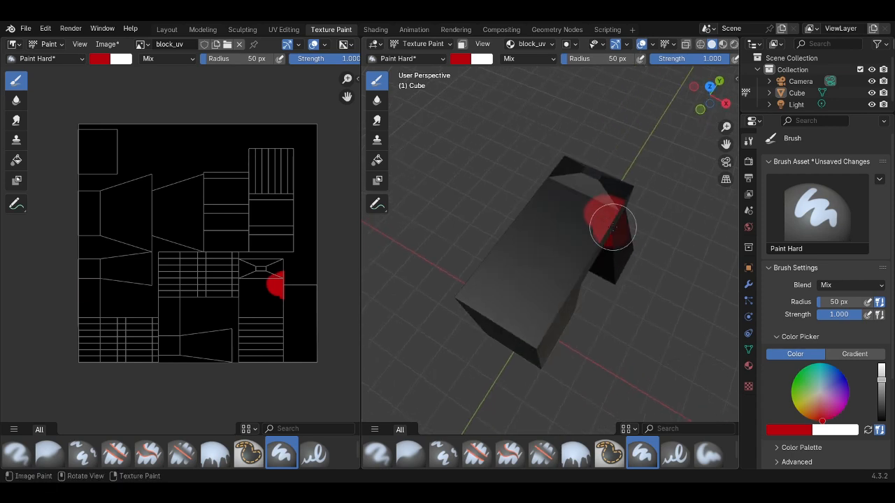
left_click(612, 227)
Paint a red blob across the two adjoining trapezoid UV islands of the block_uv image
scroll(187, 186, "up", 3)
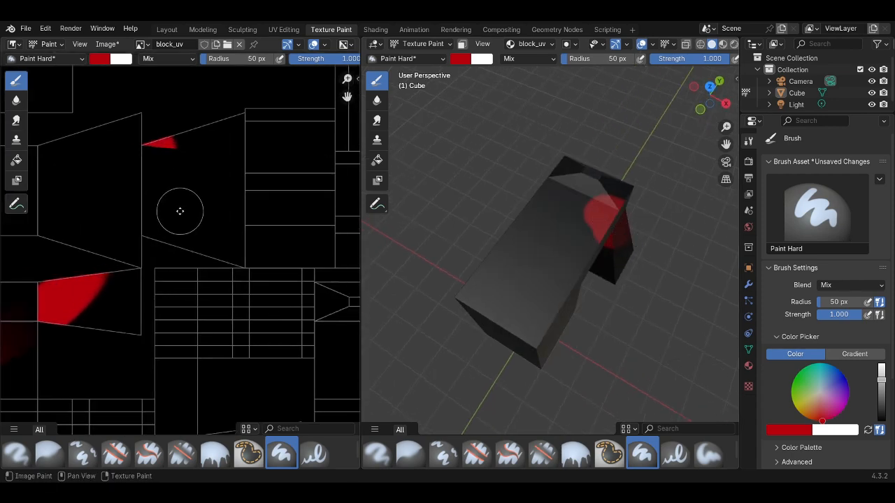
scroll(179, 210, "down", 4)
scroll(225, 241, "up", 3)
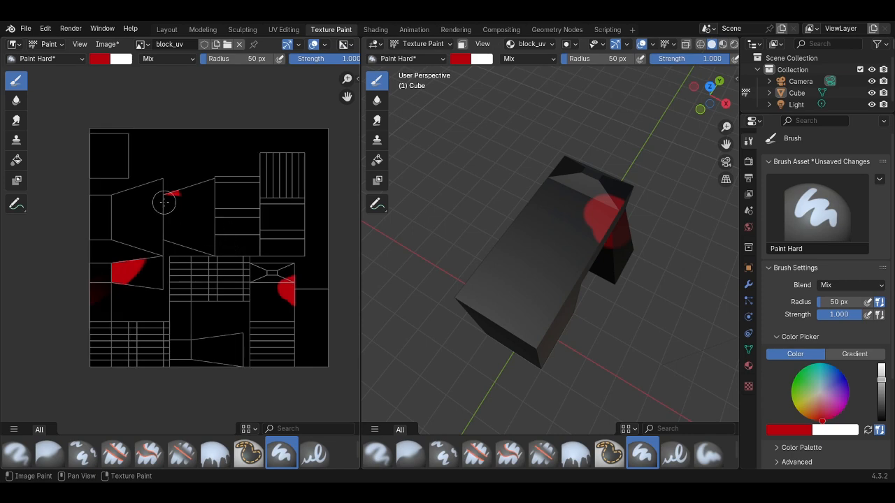
left_click_drag(184, 219, 172, 207)
mouse_move(396, 199)
middle_mouse_down()
mouse_move(424, 158)
mouse_move(592, 216)
middle_mouse_up()
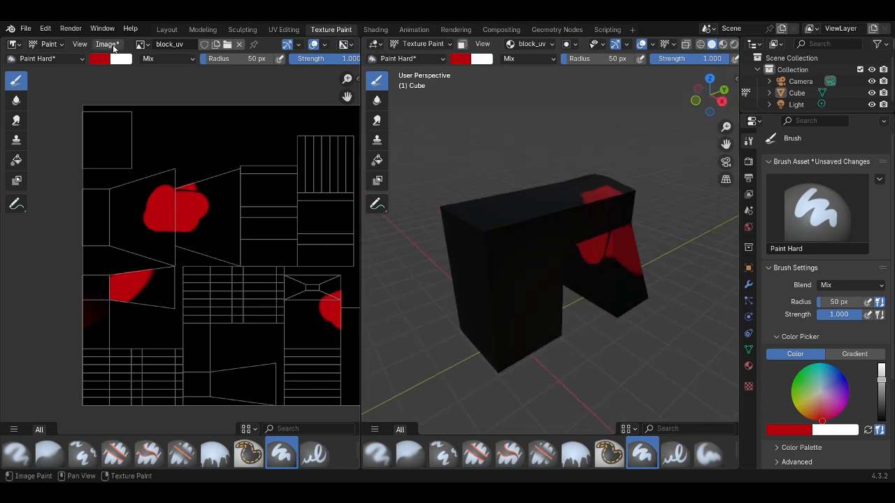
Look through the texture image's save commands and the list of available images
left_click(108, 44)
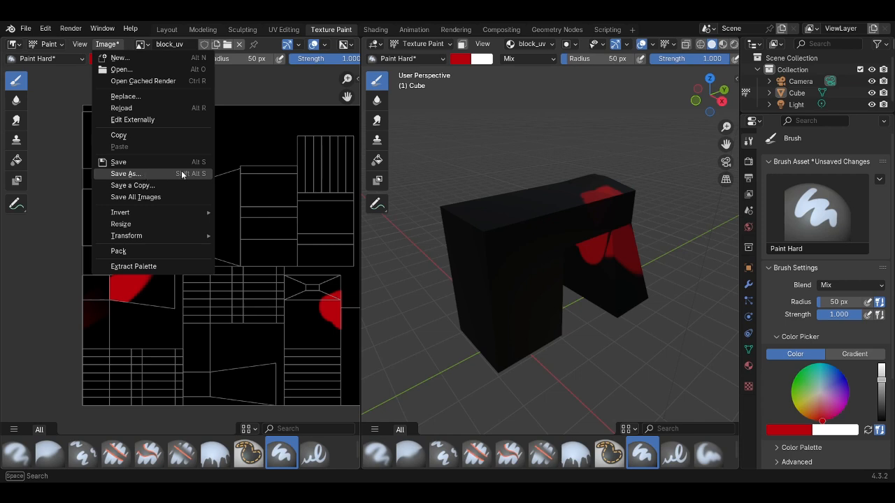
left_click(141, 44)
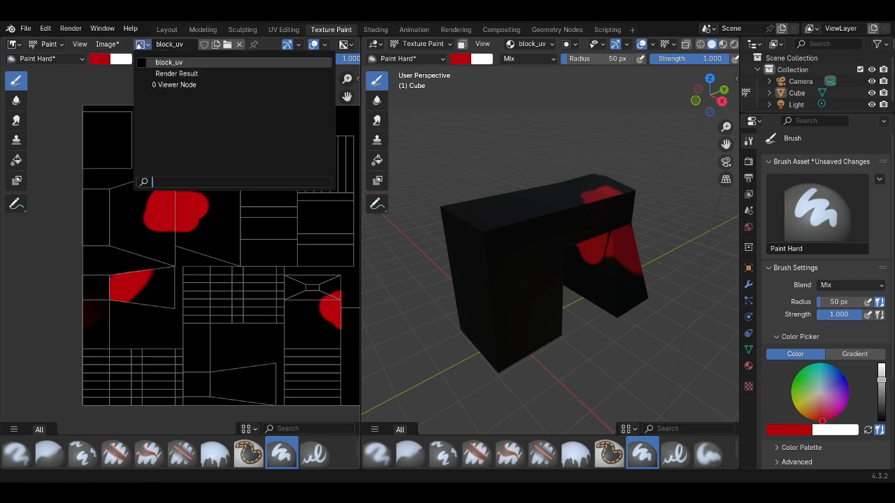
left_click(141, 44)
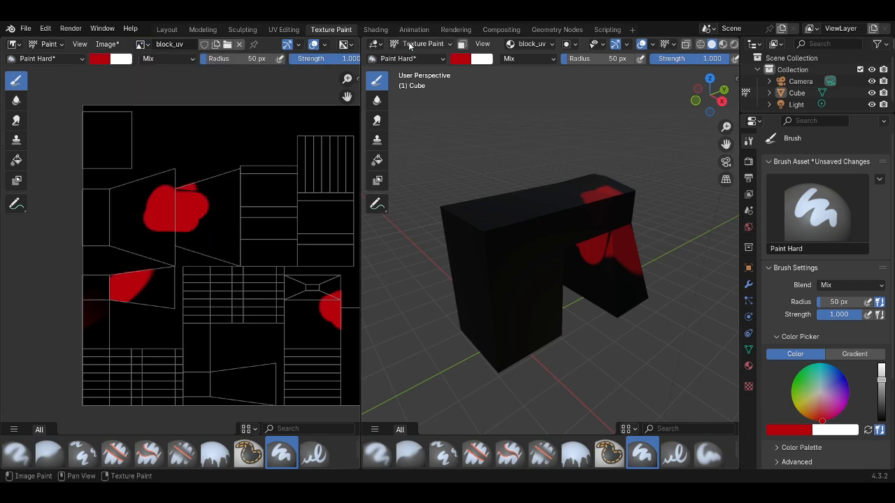
Examine the painted block in the Shading workspace, and return to Texture Paint to compare it from another side
scroll(213, 164, "down", 1)
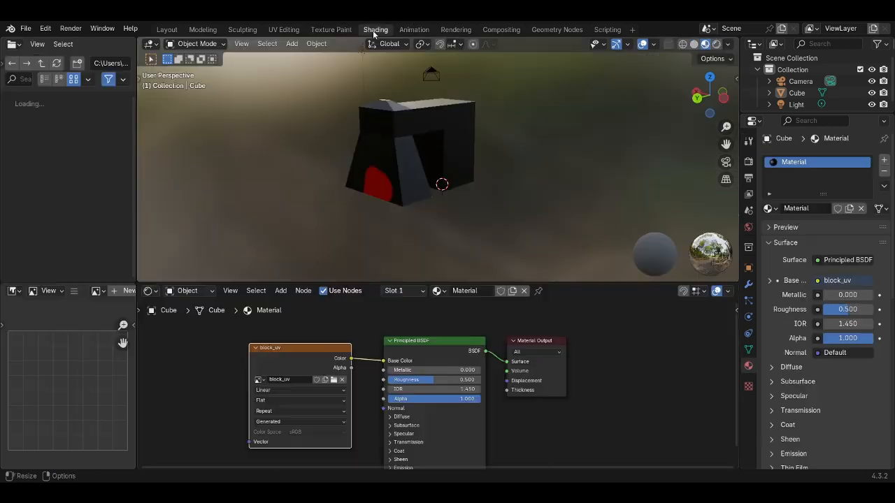
left_click(376, 29)
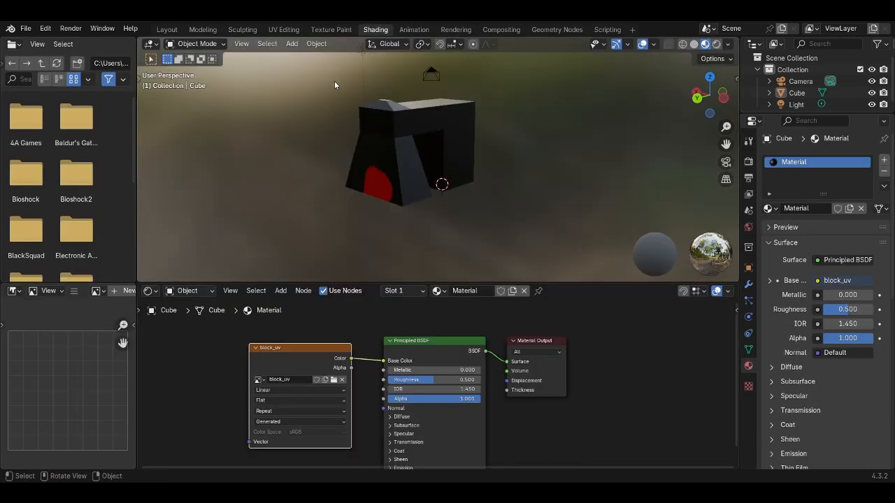
mouse_move(334, 80)
middle_mouse_down()
mouse_move(352, 165)
mouse_move(420, 173)
mouse_move(480, 138)
middle_mouse_up()
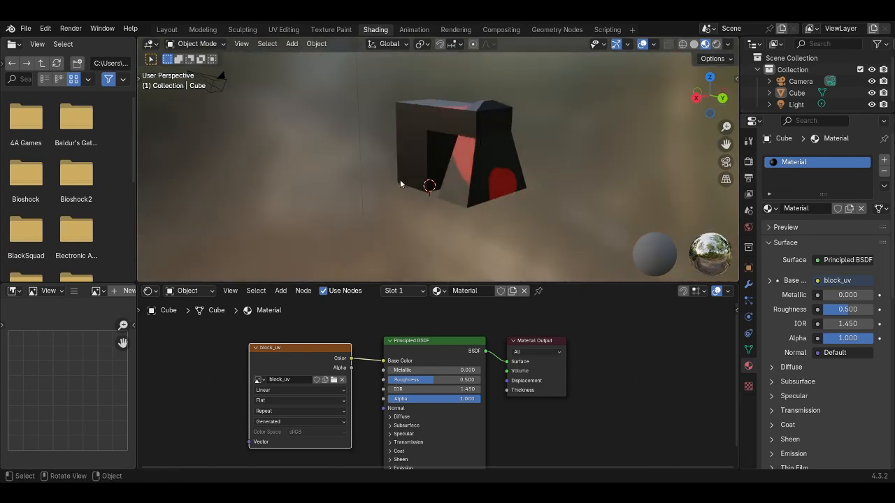
left_click(328, 29)
mouse_move(482, 122)
middle_mouse_down()
mouse_move(559, 178)
mouse_move(706, 207)
middle_mouse_up()
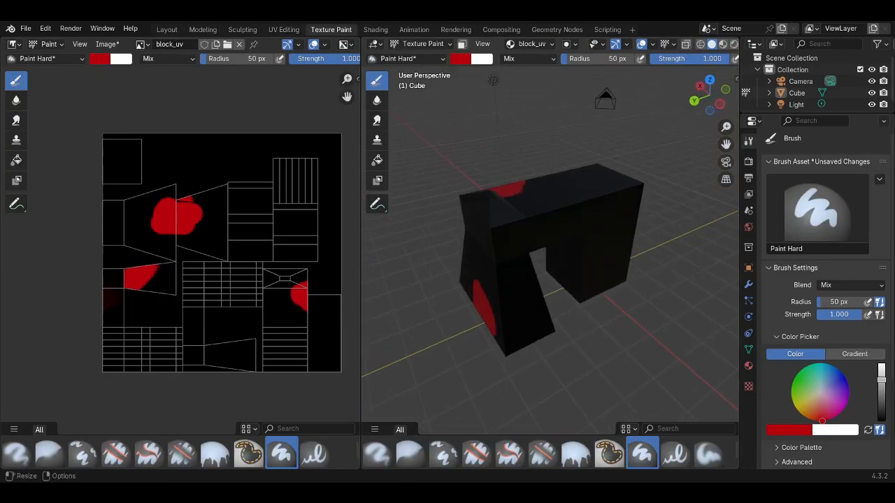
Switch to the Modeling workspace and put the block in Object Mode
left_click(241, 29)
left_click(202, 30)
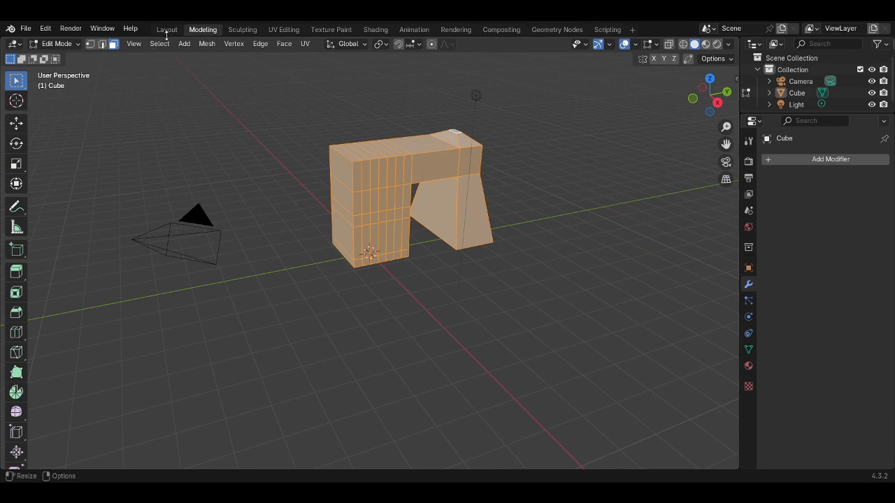
left_click(56, 44)
left_click(80, 61)
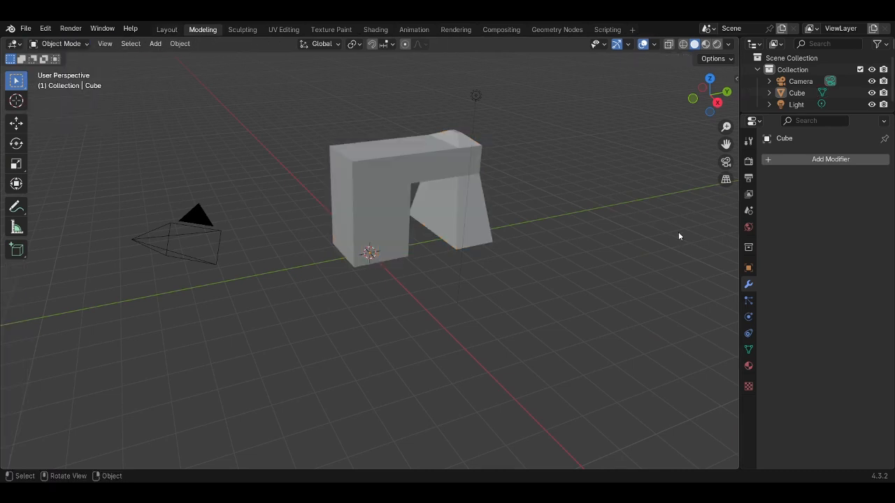
Browse the block's particle, physics, constraint, data, texture and world properties, ending on its material properties
left_click(748, 301)
left_click(749, 316)
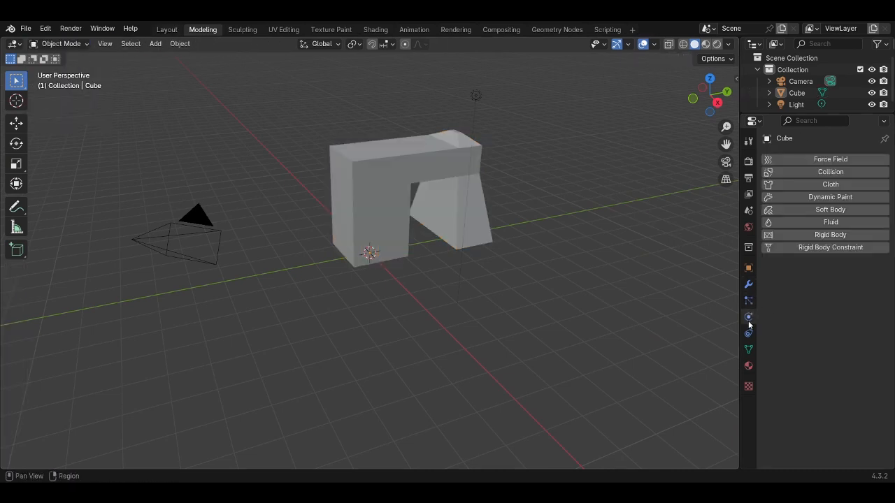
left_click(748, 334)
left_click(748, 350)
left_click(748, 384)
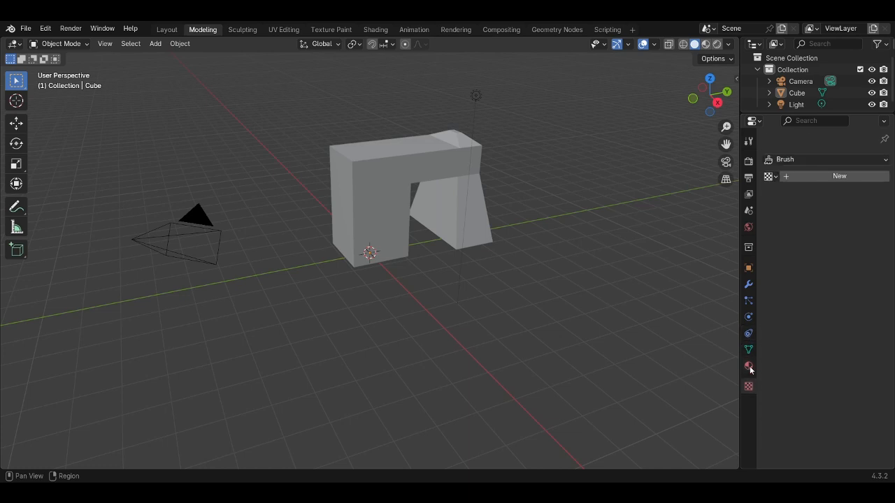
left_click(748, 366)
left_click(749, 227)
left_click(748, 365)
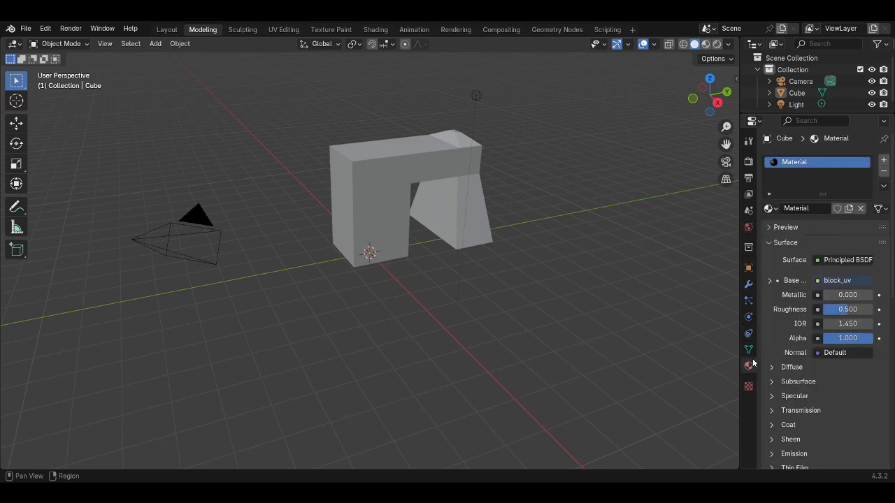
scroll(814, 80, "down", 1)
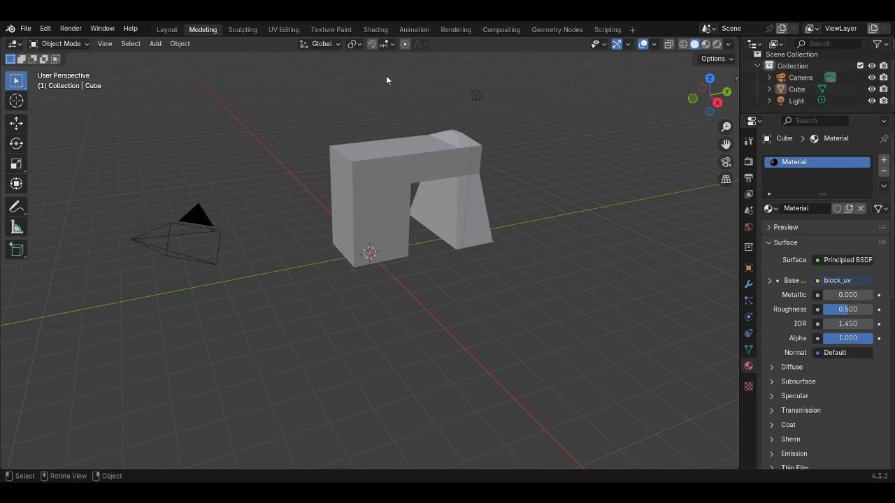
Add a second cube mesh at the 3D cursor
left_click(155, 43)
mouse_move(170, 60)
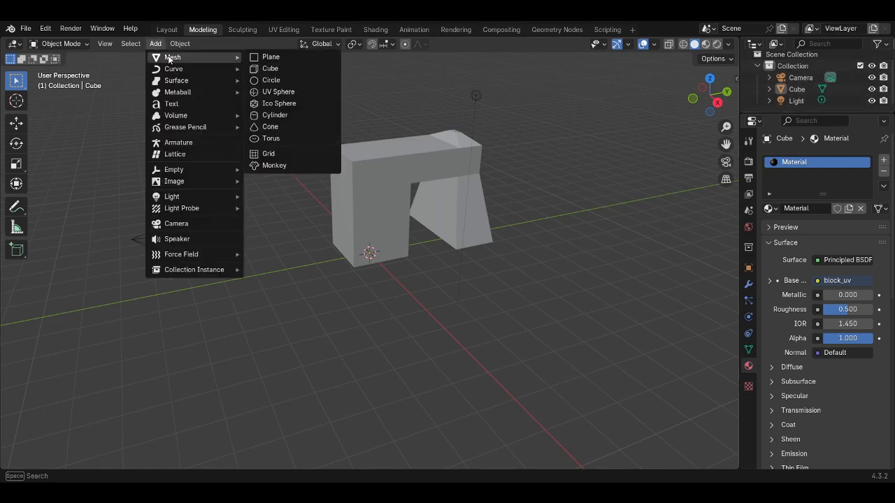
left_click(260, 71)
middle_click_drag(564, 107, 481, 106)
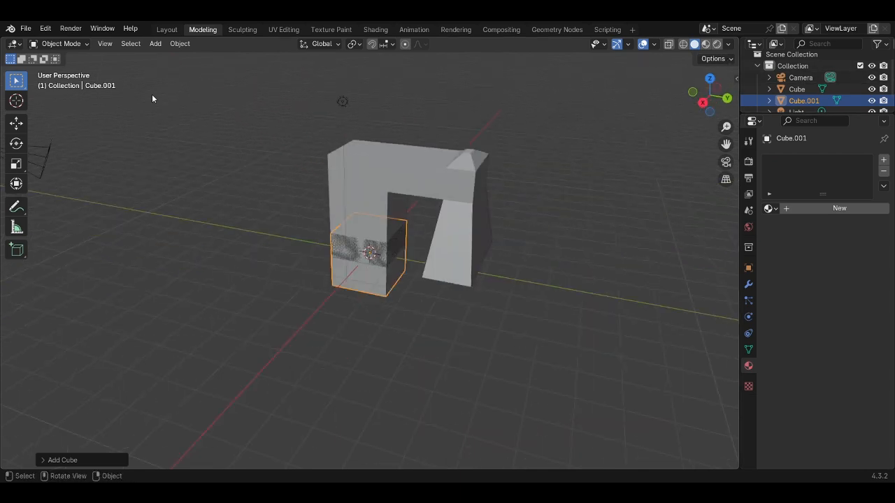
Put the new cube in Edit Mode and try switching the edited object between the block and the new cube
left_click(68, 44)
left_click(75, 69)
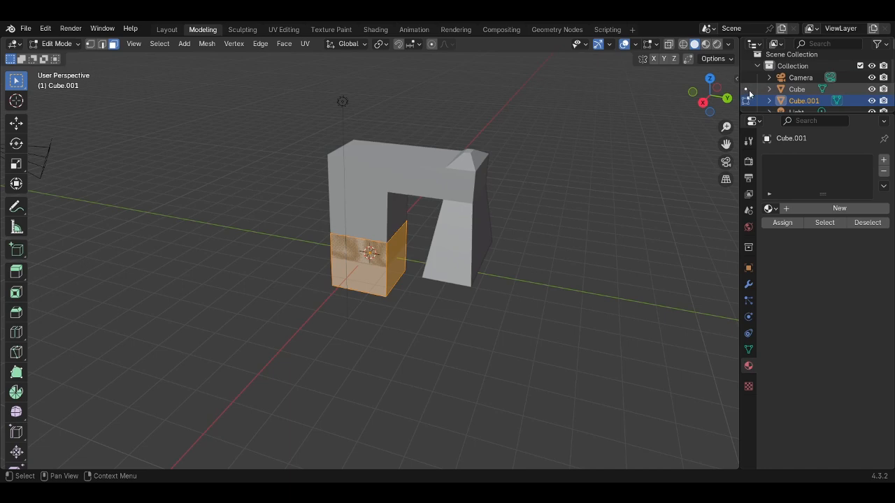
scroll(749, 89, "down", 1)
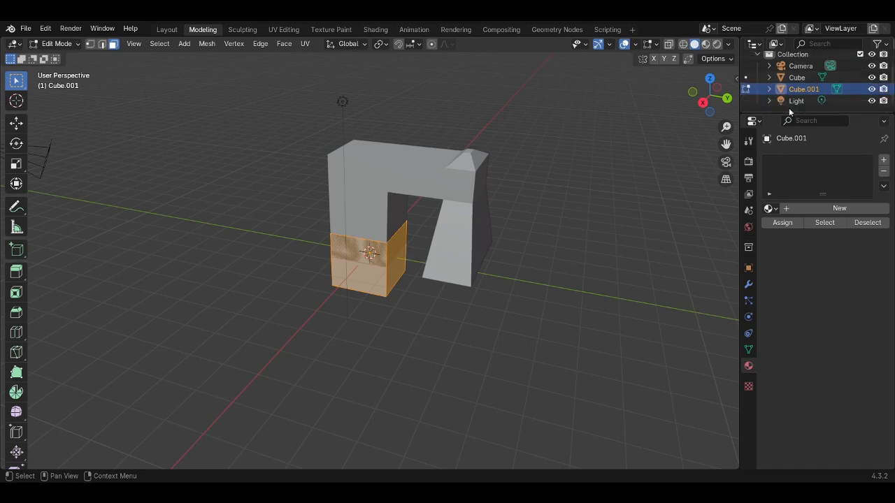
left_click(746, 78)
left_click(745, 90)
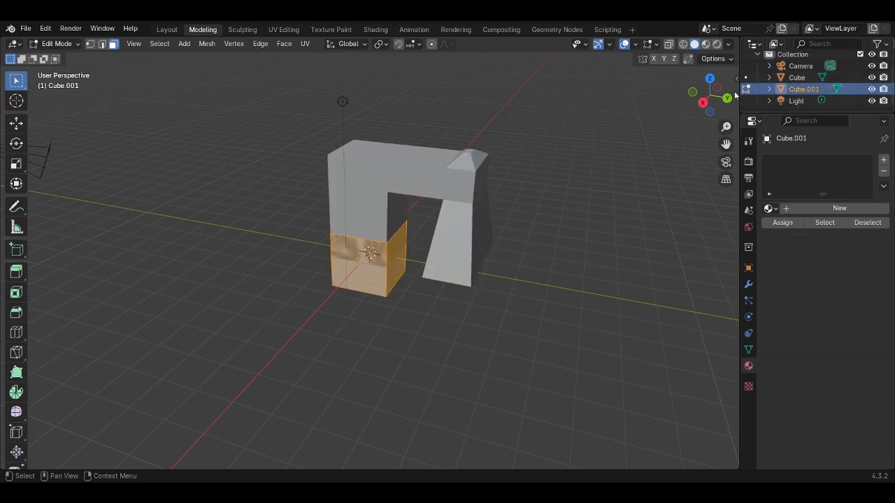
Try moving the new cube's geometry away from the block, and undo the move
key("g")
left_click(294, 267)
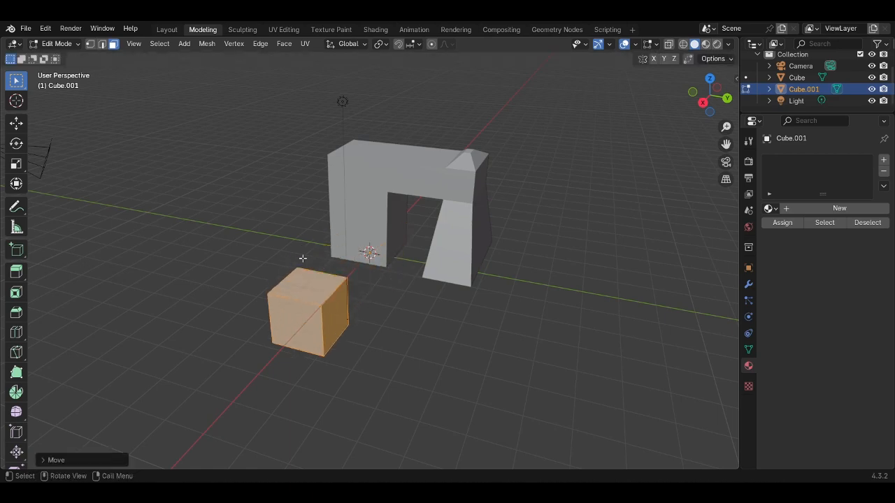
key("ctrl+z")
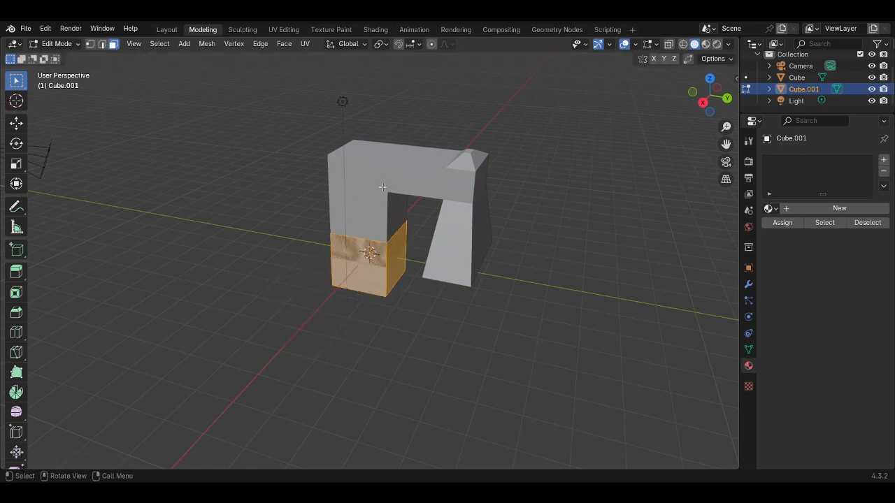
Delete all vertices of the new cube and return to Object Mode
key("x")
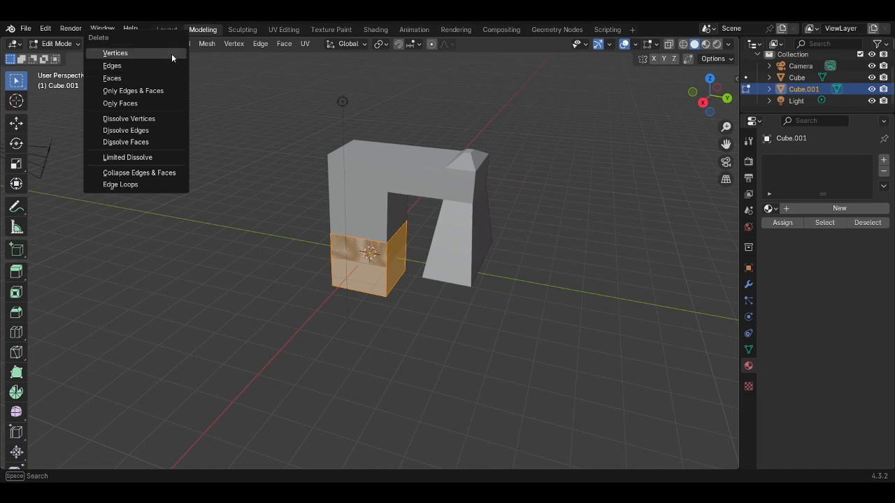
left_click(167, 51)
left_click(58, 43)
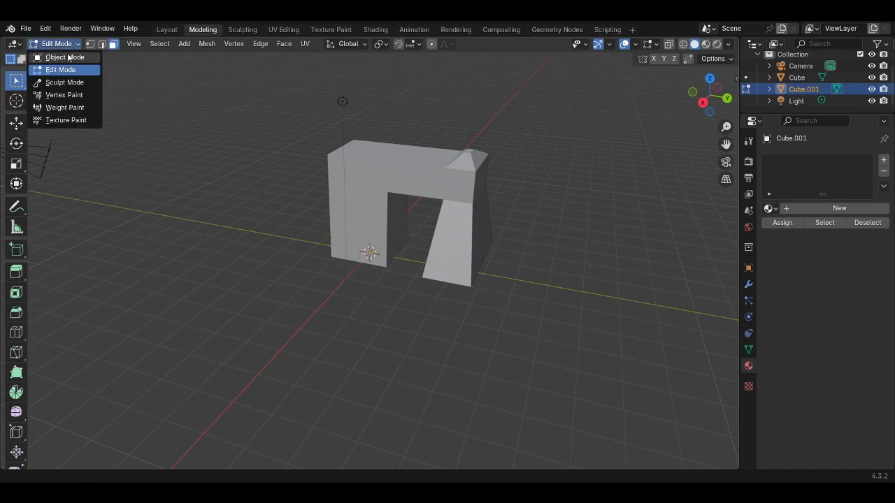
left_click(61, 55)
Deselect everything and view the block from several sides
middle_click_drag(244, 134, 399, 143)
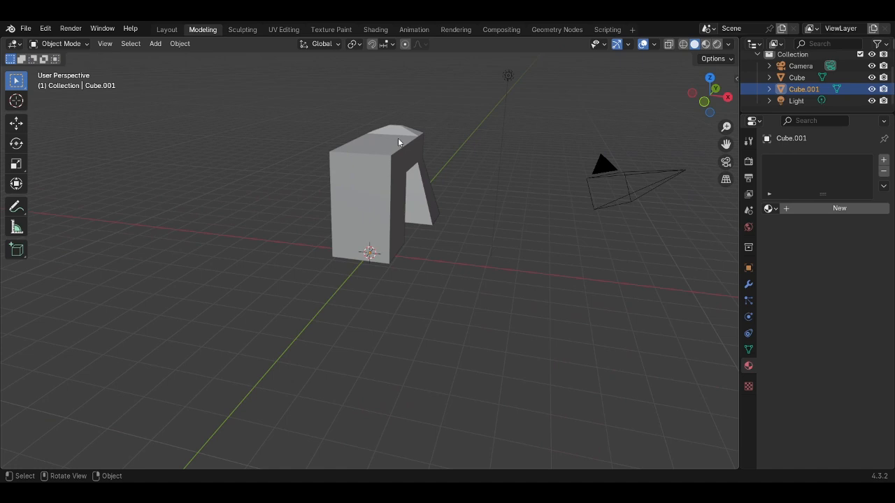
middle_click_drag(295, 186, 379, 184)
left_click(560, 180)
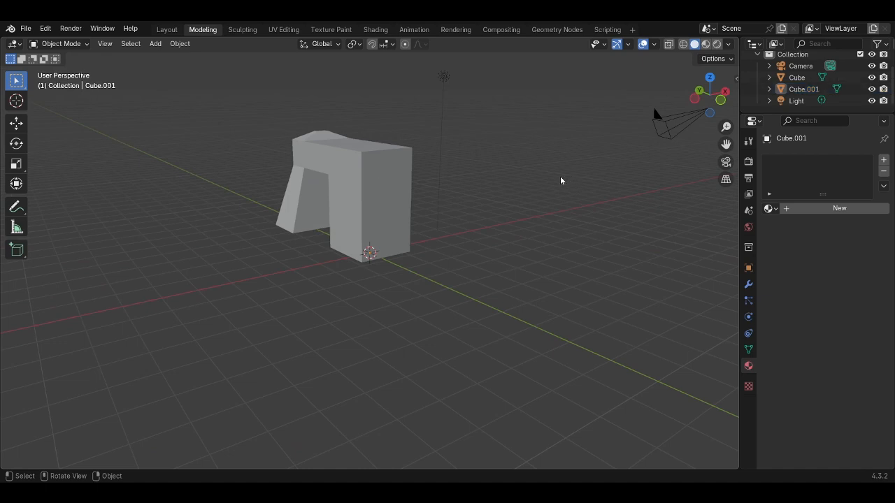
middle_click_drag(592, 160, 326, 179)
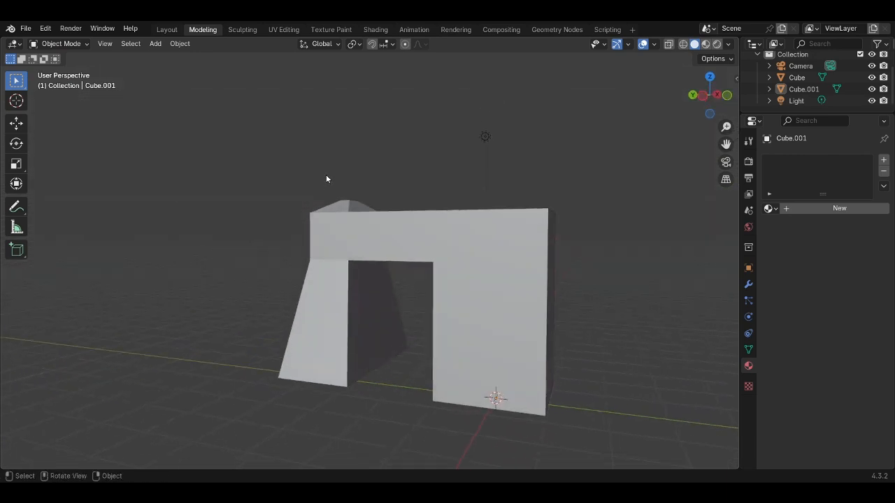